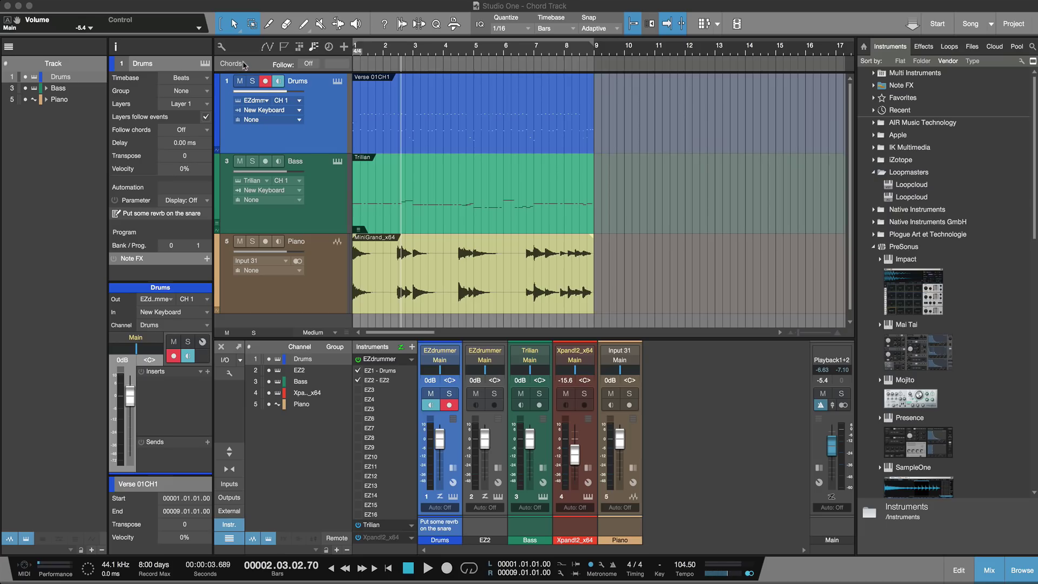
Select the piano event and the bass part in turn and play the song from the start to hear them.
{"action": "left_click", "coordinate": [450, 308]}
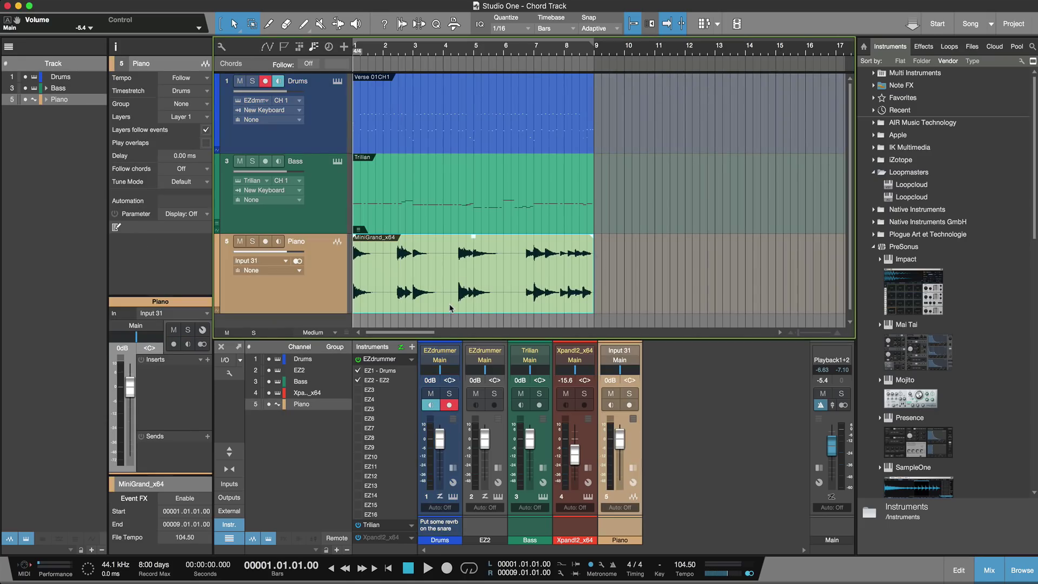
{"action": "key", "text": "space"}
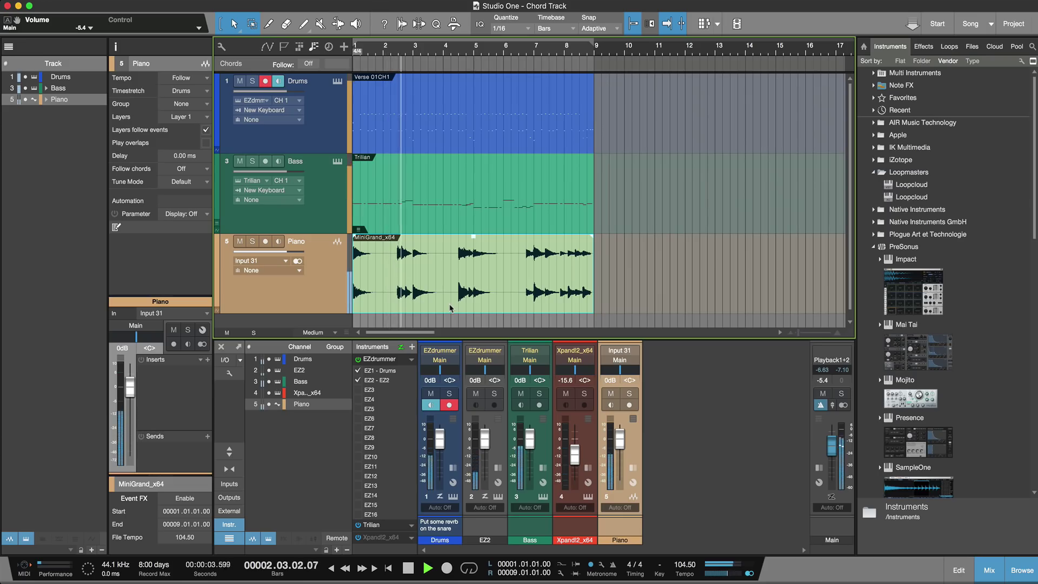
{"action": "key", "text": "space"}
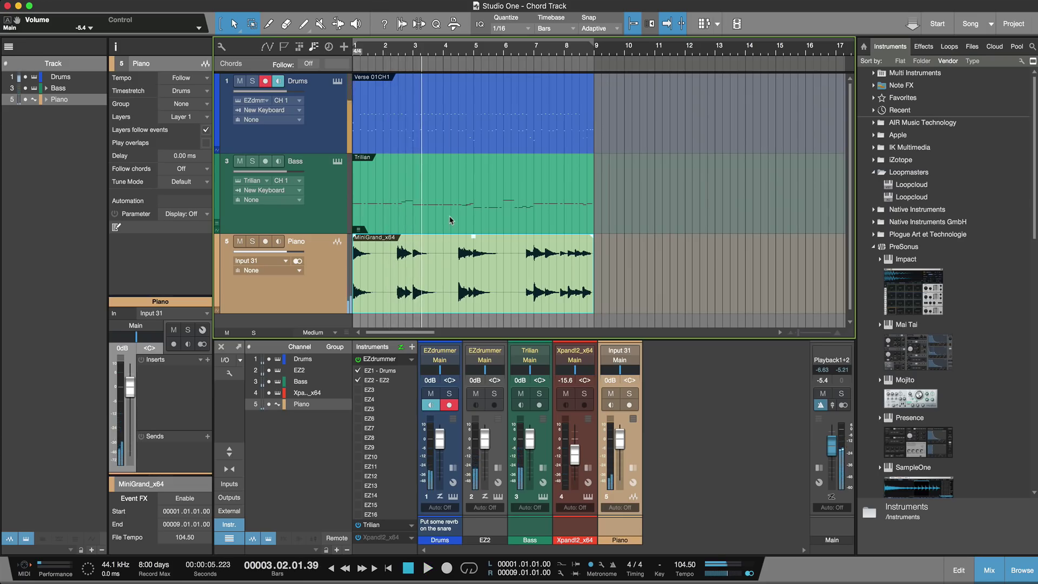
{"action": "left_click", "coordinate": [450, 220]}
{"action": "key", "text": "comma"}
{"action": "key", "text": "space"}
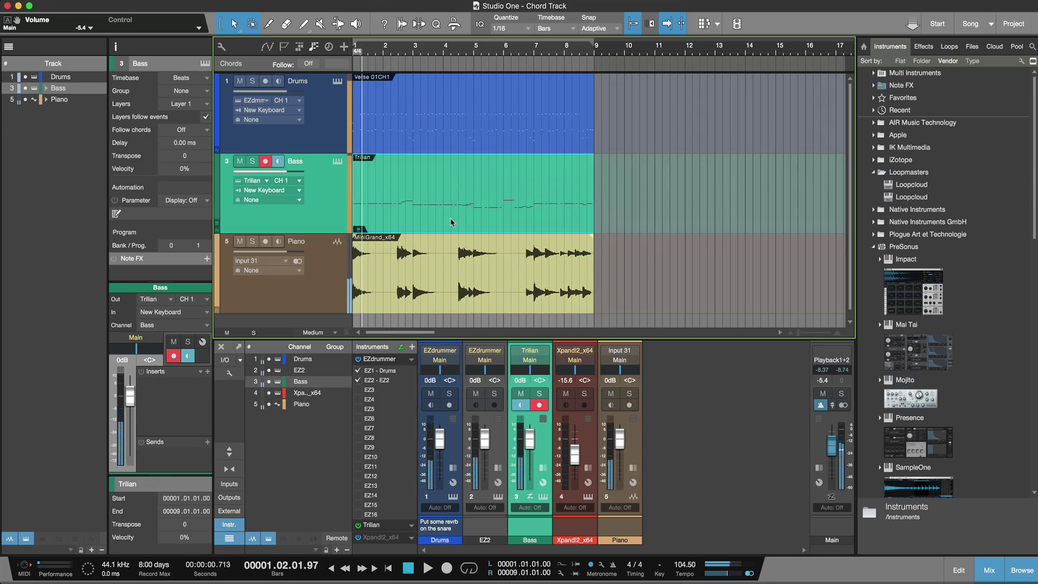
{"action": "key", "text": "space"}
Detect the chords in the Piano track's audio event and extract them to the chord track.
{"action": "left_click", "coordinate": [449, 285]}
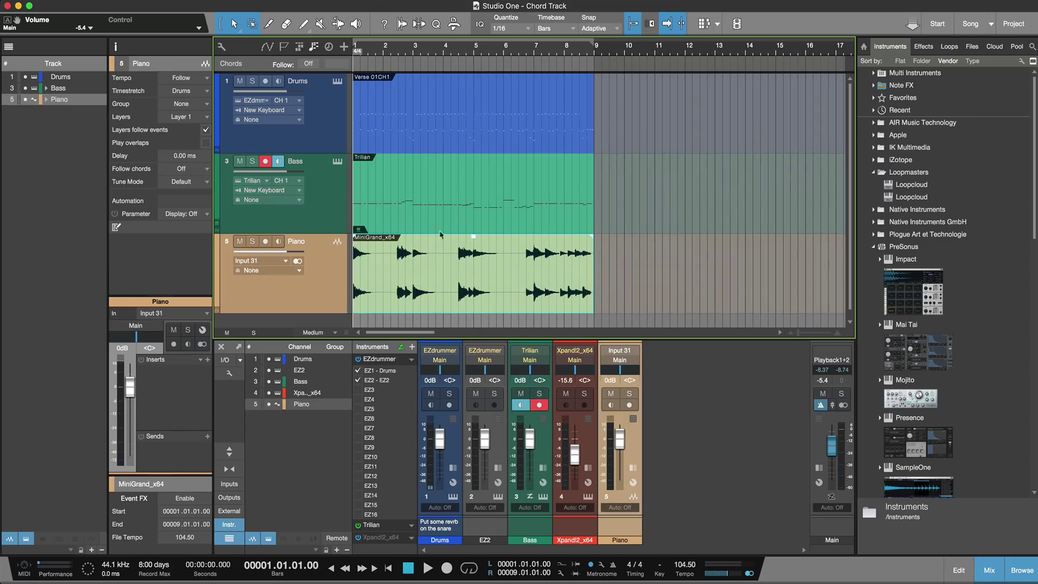
{"action": "right_click", "coordinate": [435, 298]}
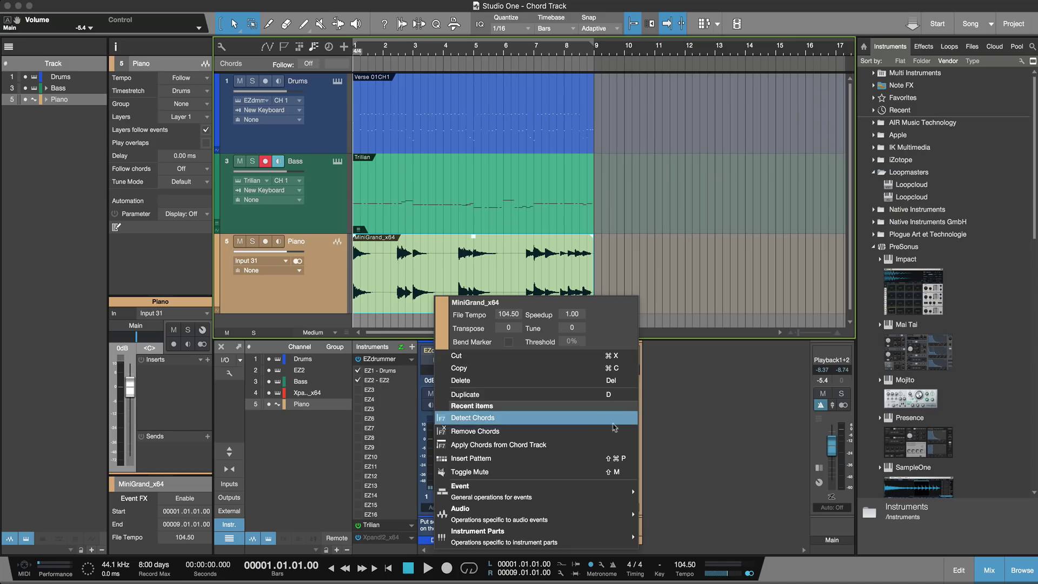
{"action": "left_click", "coordinate": [607, 419]}
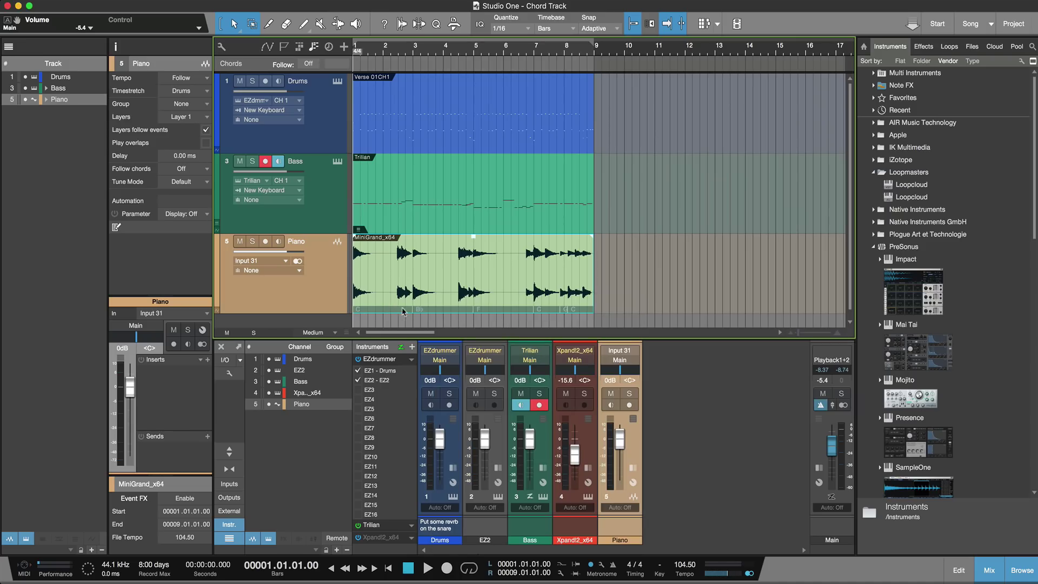
{"action": "right_click", "coordinate": [460, 282]}
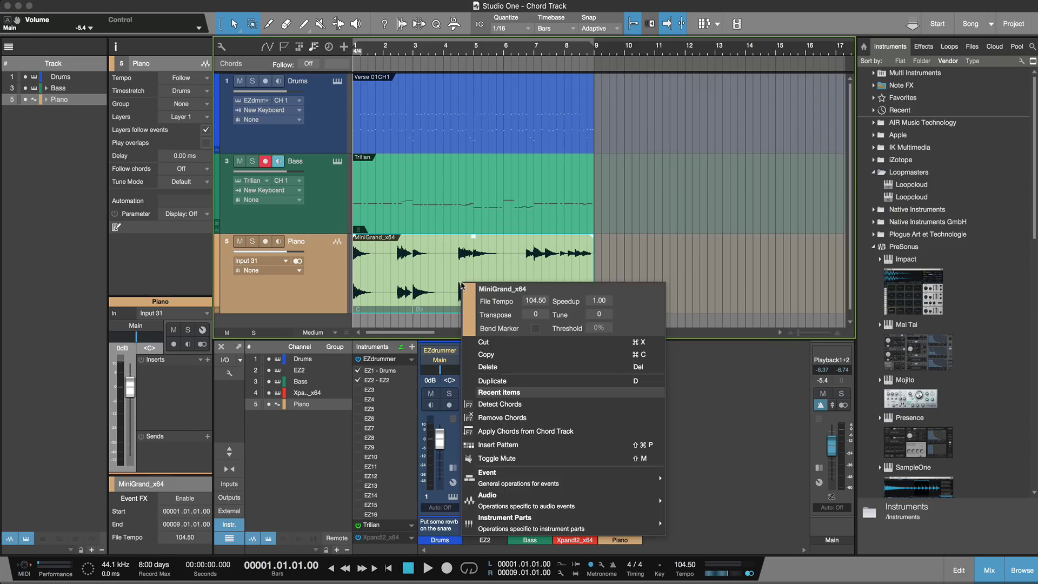
{"action": "mouse_move", "coordinate": [648, 505]}
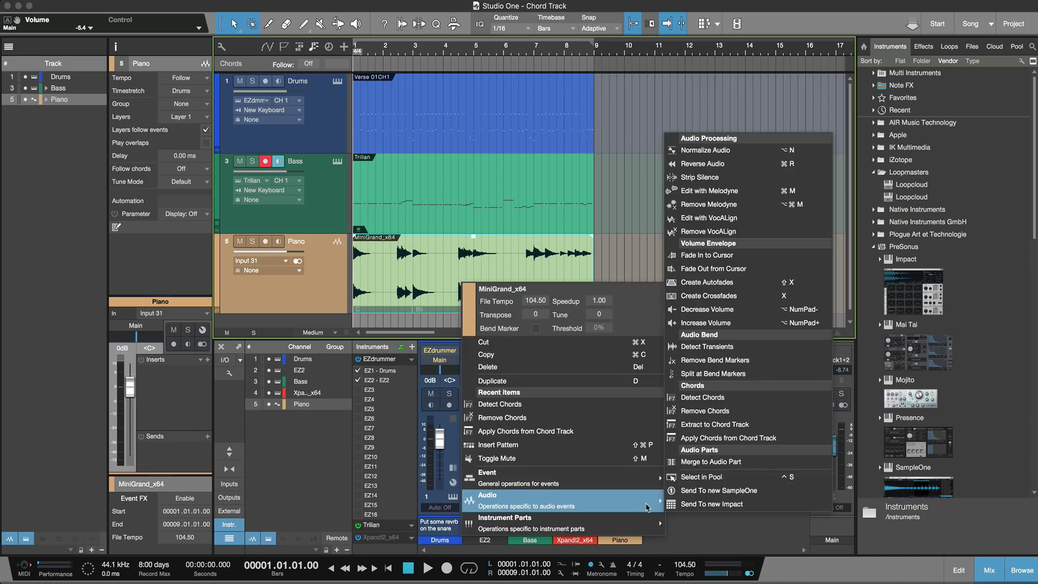
{"action": "left_click", "coordinate": [751, 430]}
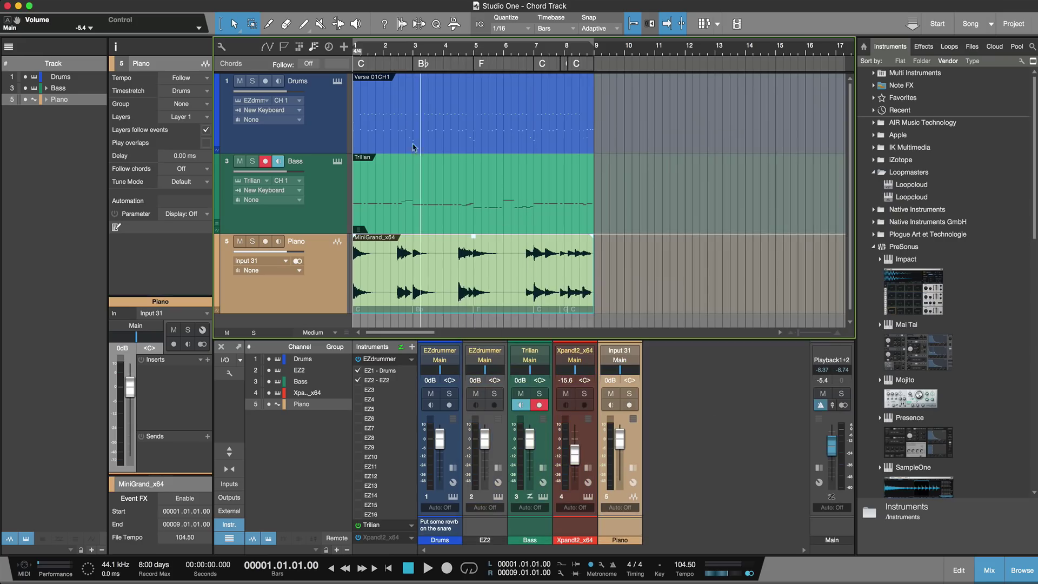
Play the song with the extracted chords and turn on Follow for the chord track.
{"action": "key", "text": "space"}
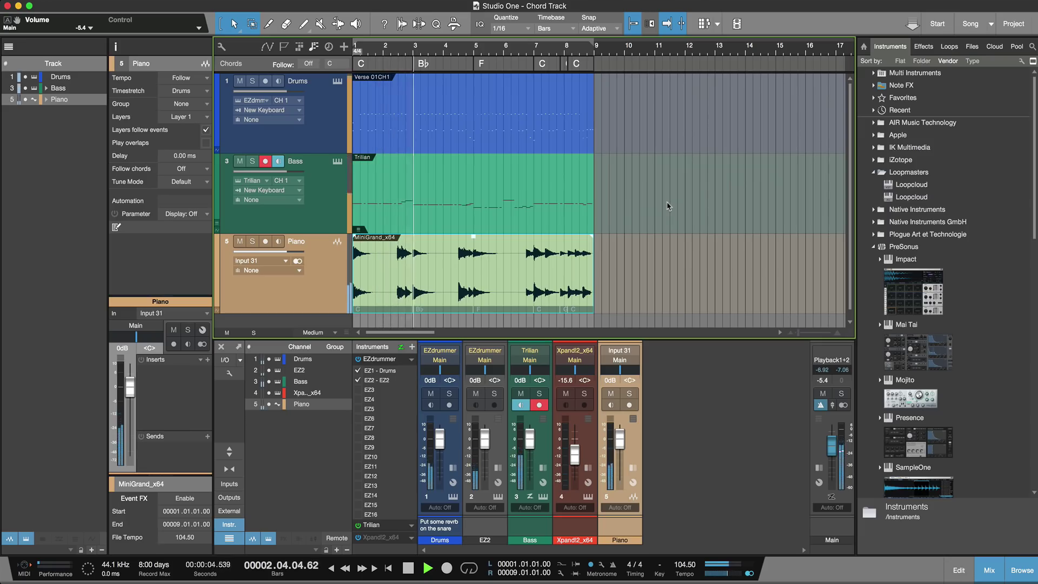
{"action": "key", "text": "space"}
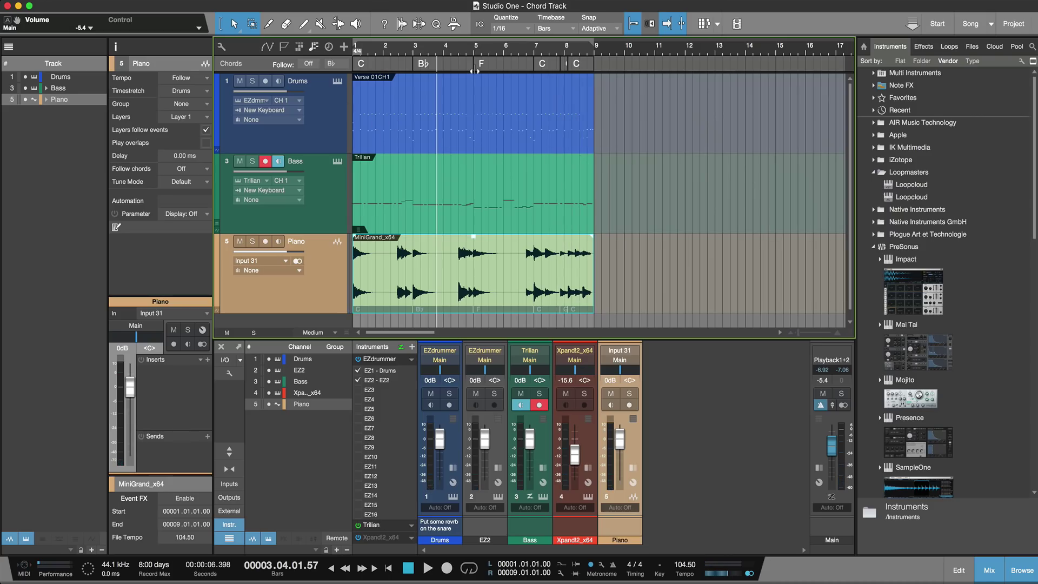
{"action": "left_click", "coordinate": [309, 65]}
{"action": "key", "text": "comma"}
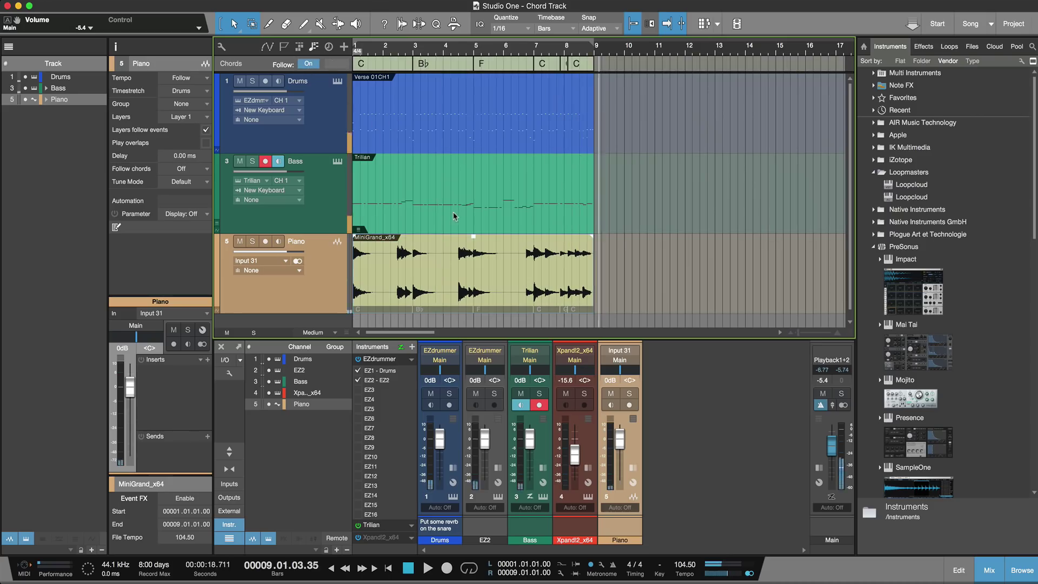
Set the Bass track's Follow chords mode to Bass and briefly play the song.
{"action": "left_click", "coordinate": [453, 214]}
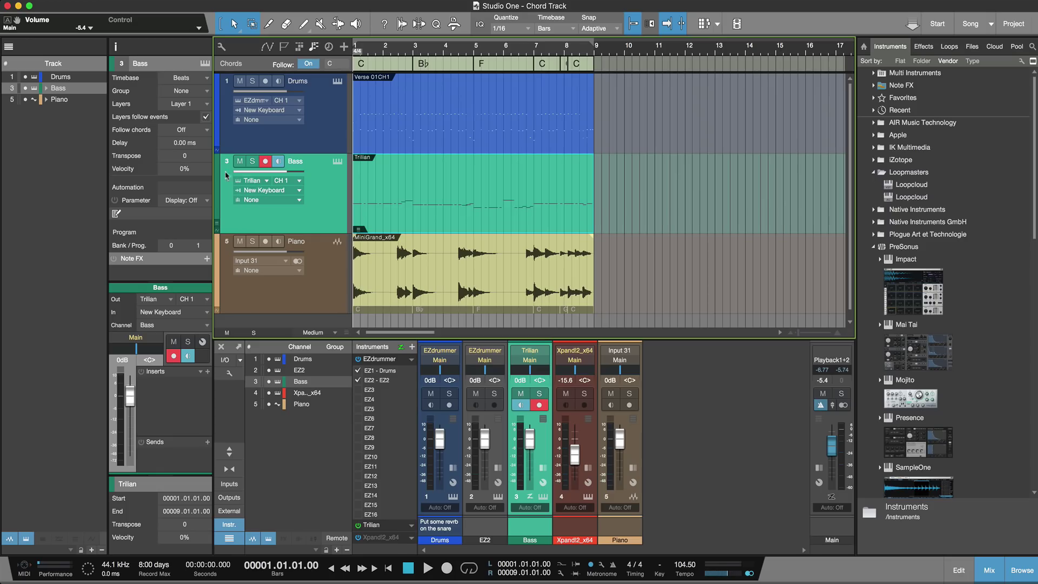
{"action": "left_click", "coordinate": [203, 133]}
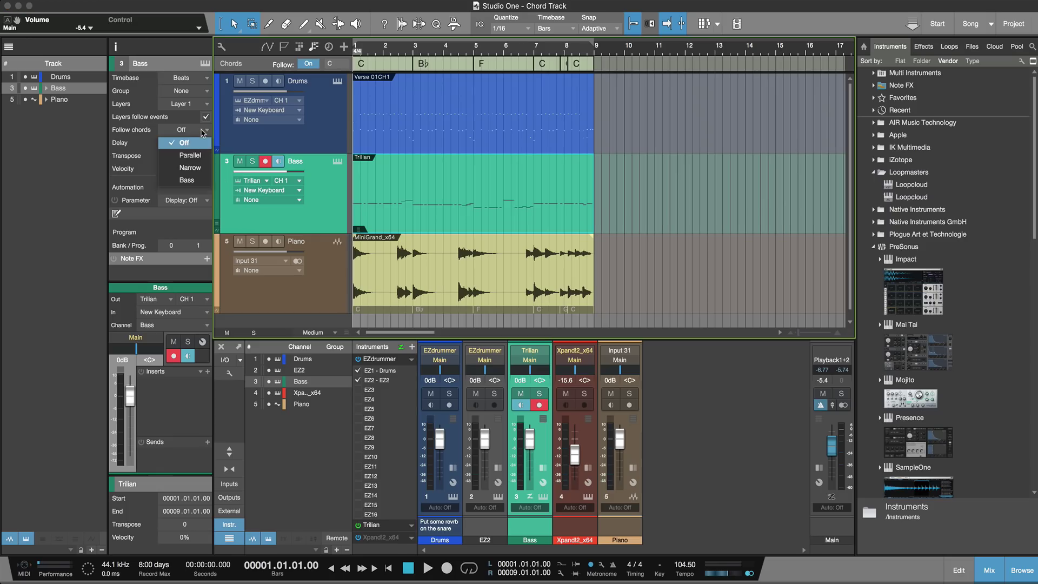
{"action": "left_click", "coordinate": [196, 181]}
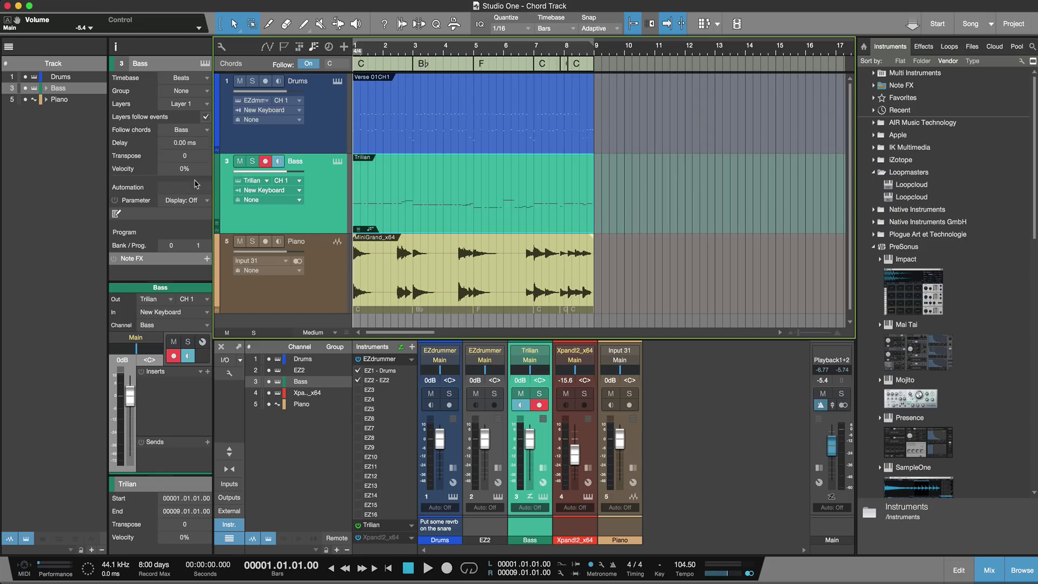
{"action": "key", "text": "space"}
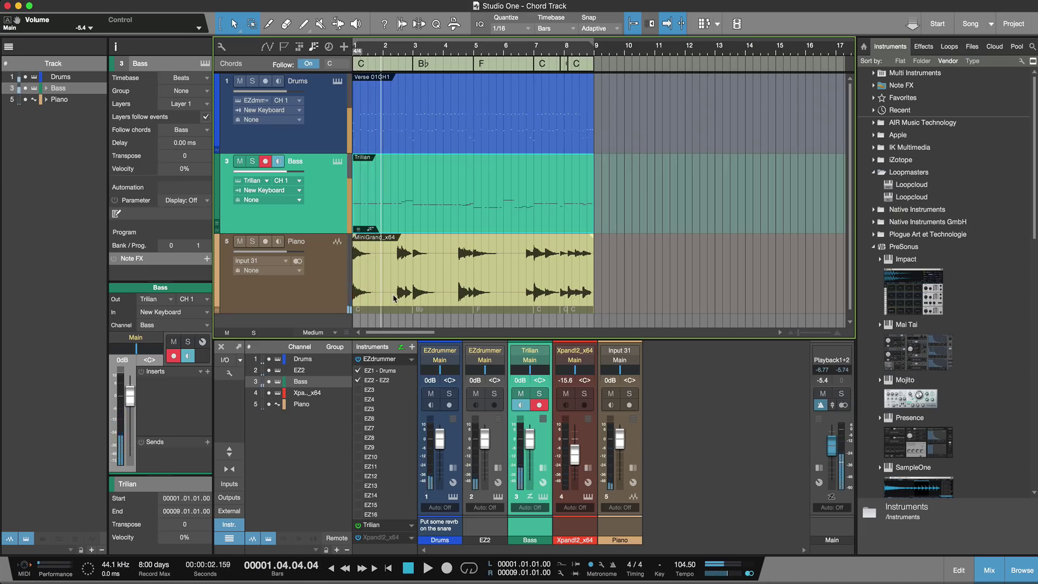
{"action": "key", "text": "space"}
Set the Piano track's Follow chords mode to Universal and play the song.
{"action": "key", "text": "Down"}
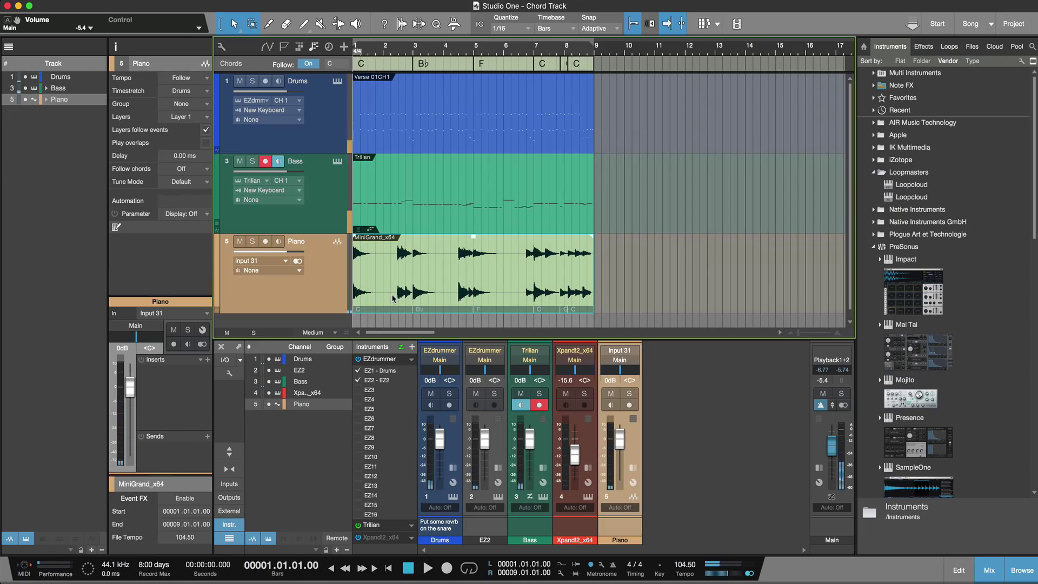
{"action": "left_click", "coordinate": [205, 171]}
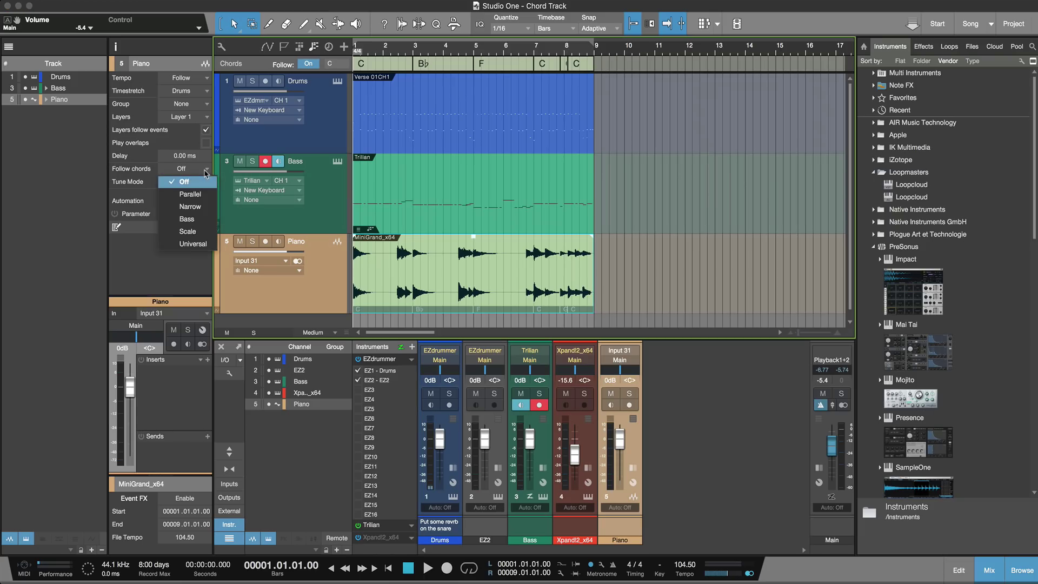
{"action": "left_click", "coordinate": [194, 244]}
{"action": "key", "text": "space"}
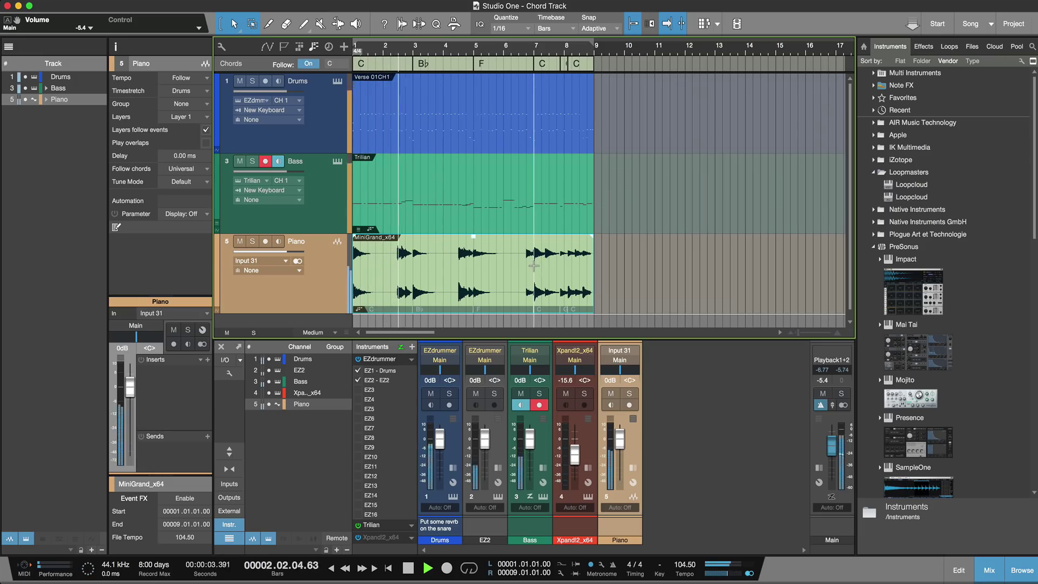
Change the B♭ chord on the chord track to Gm, play the result and close the Chord Selector.
{"action": "double_click", "coordinate": [433, 64]}
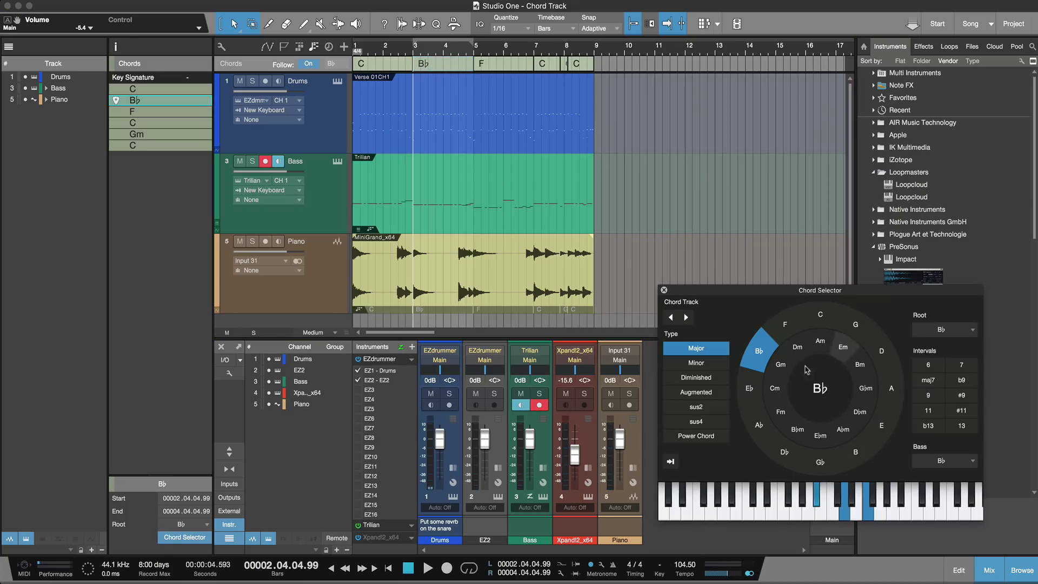
{"action": "left_click", "coordinate": [786, 370]}
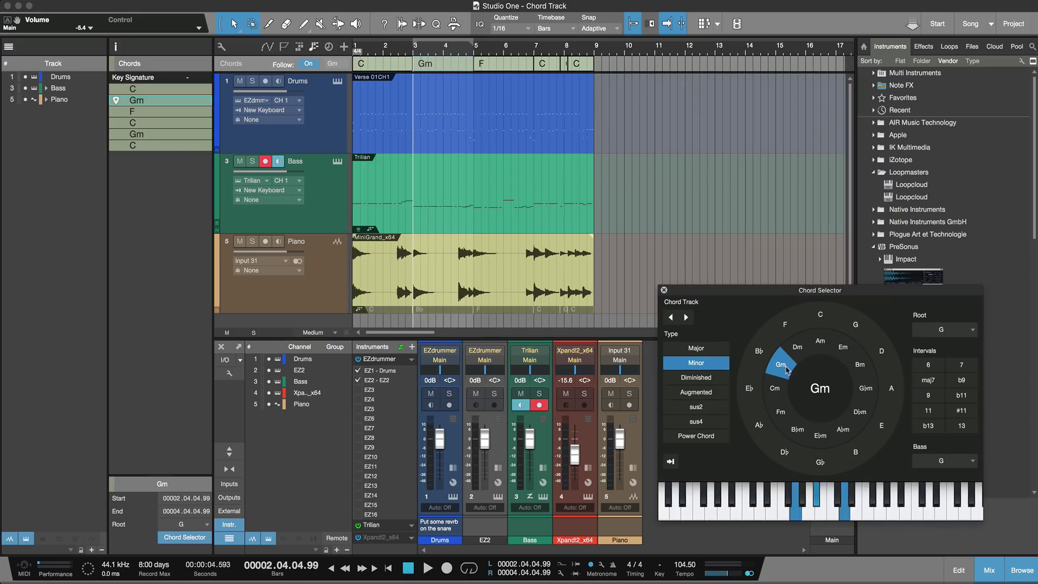
{"action": "key", "text": "space"}
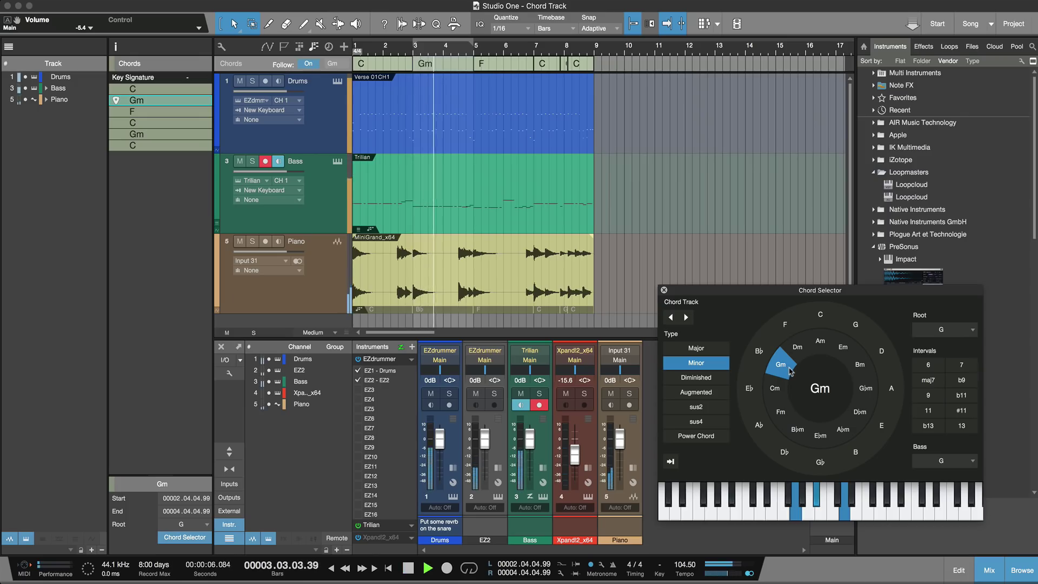
{"action": "key", "text": "space"}
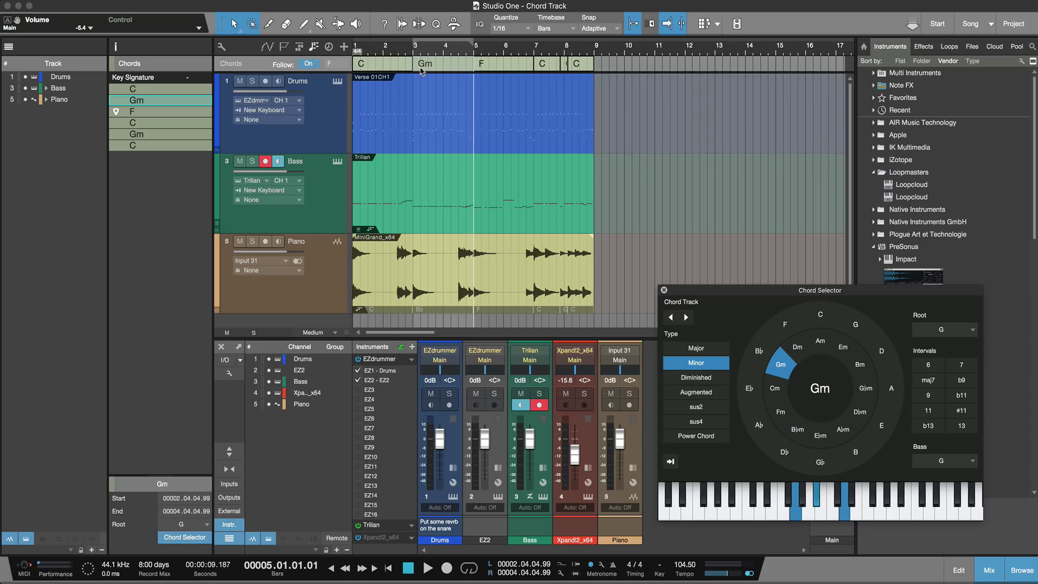
{"action": "left_click", "coordinate": [401, 221]}
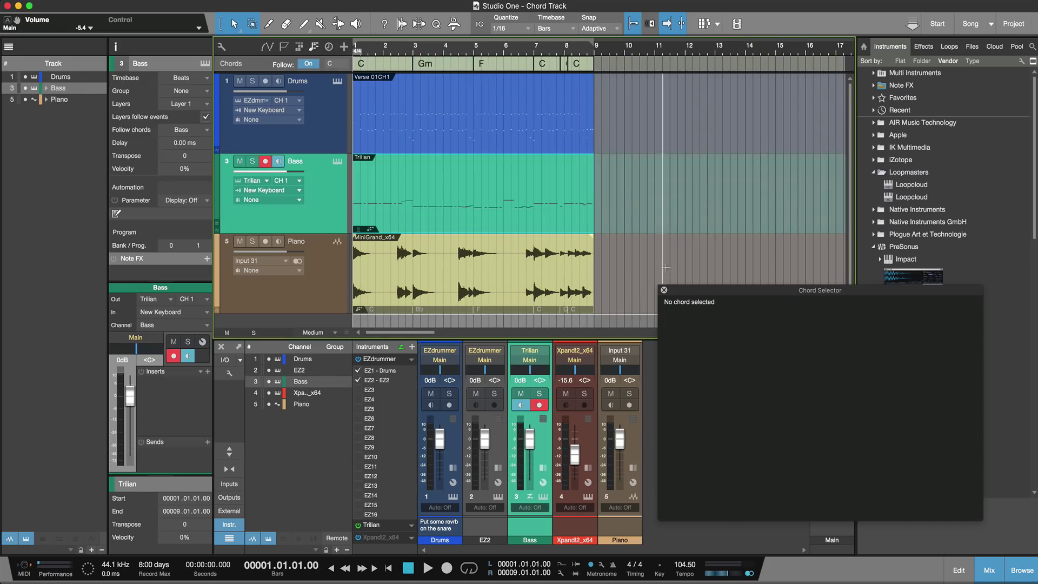
{"action": "left_click", "coordinate": [664, 289]}
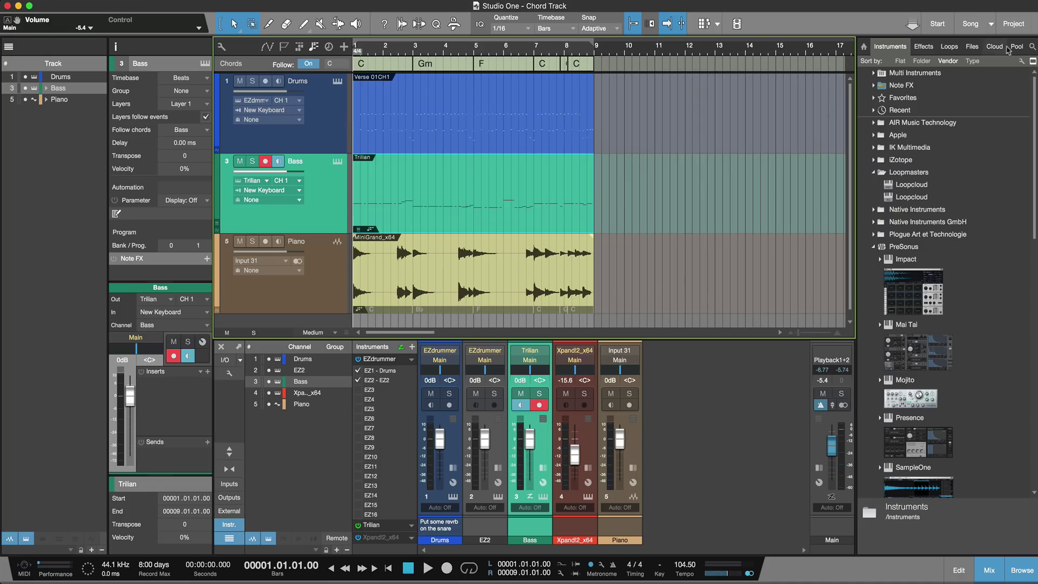
Switch to the Ripple Edit song and audition it from the start and from bars 13, 21 and 53.
{"action": "left_click", "coordinate": [992, 25]}
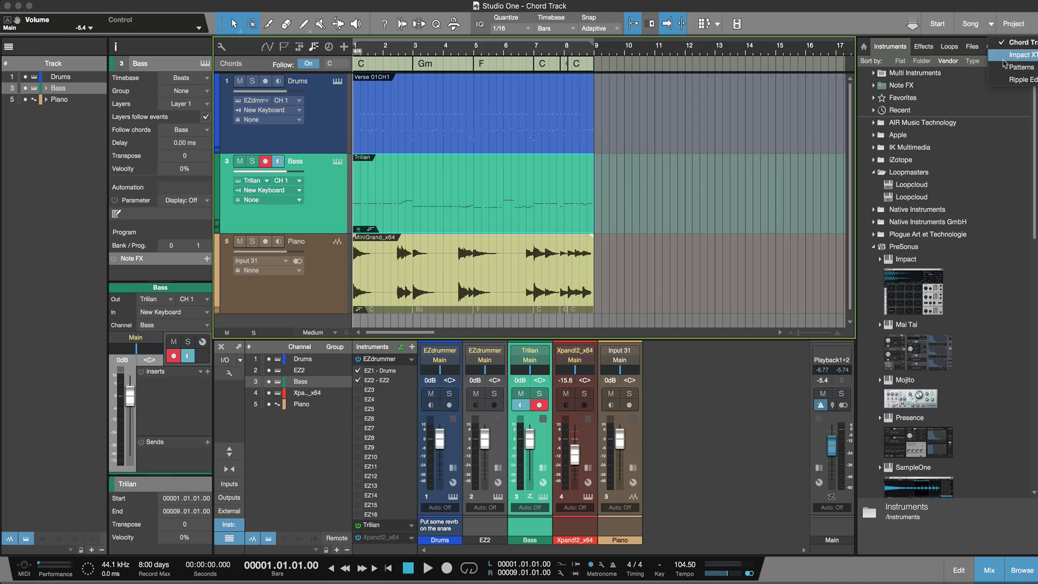
{"action": "left_click", "coordinate": [1009, 80]}
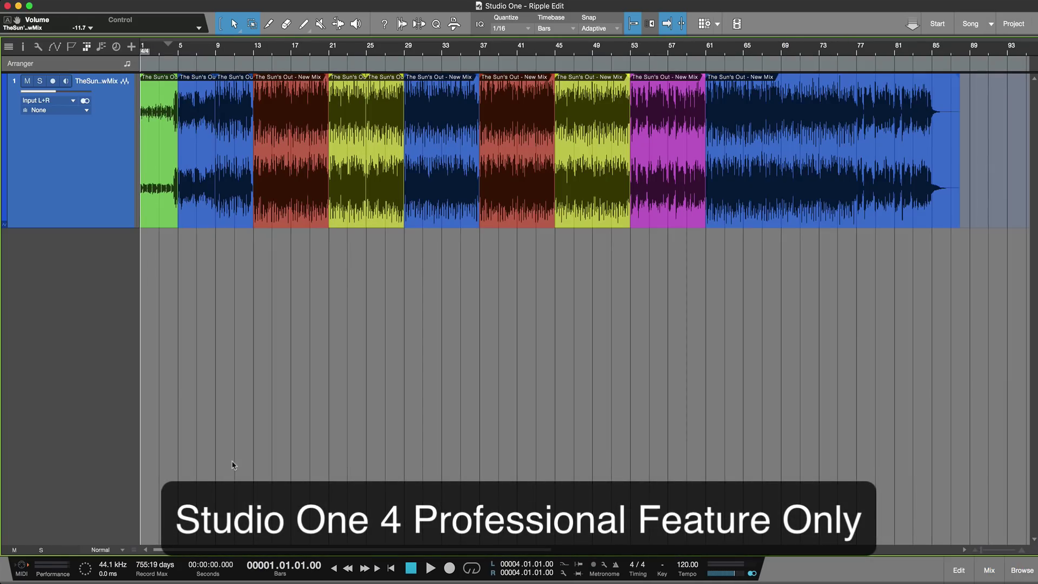
{"action": "key", "text": "space"}
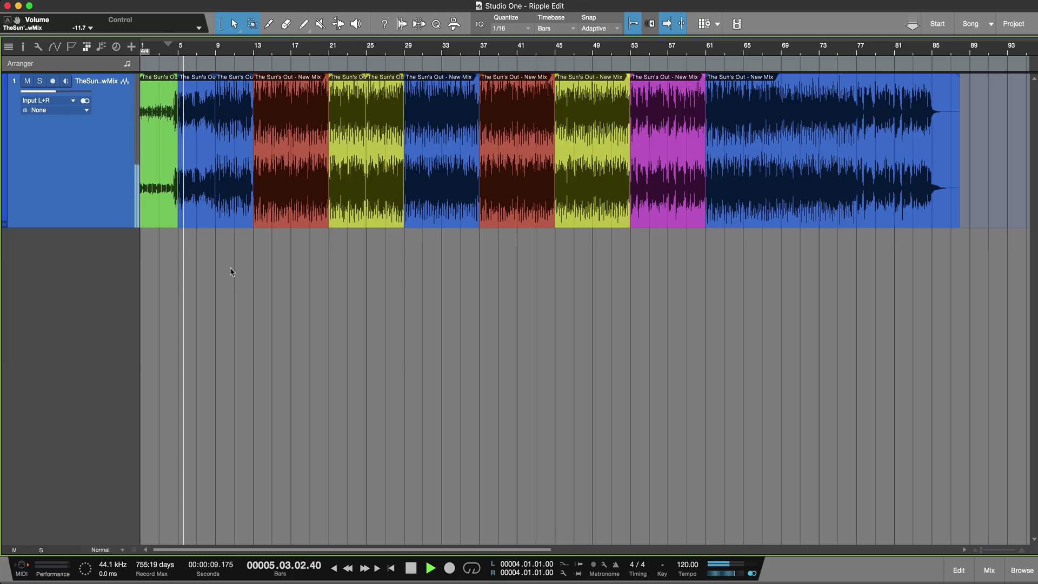
{"action": "left_click", "coordinate": [257, 49]}
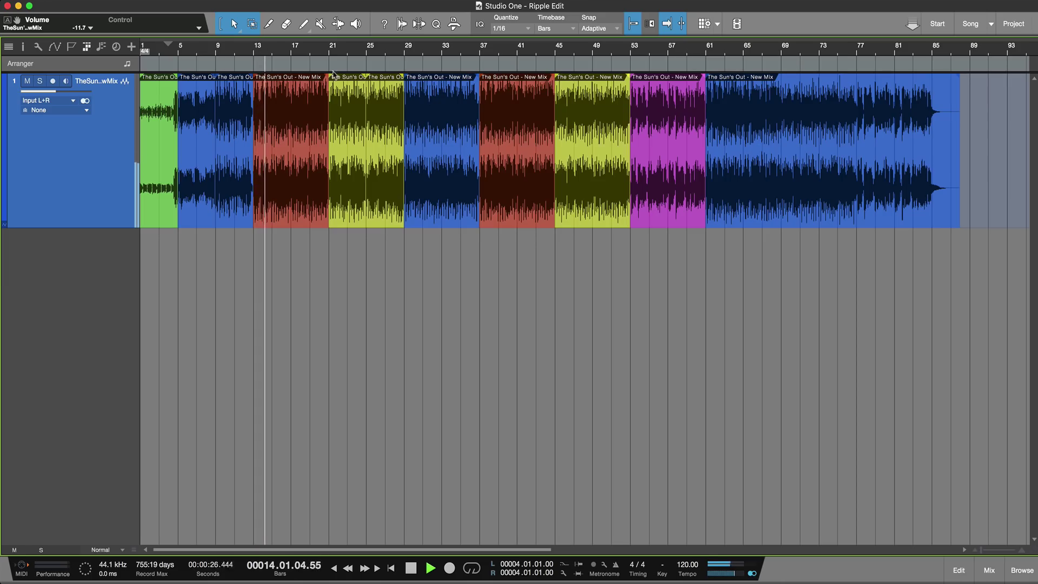
{"action": "left_click", "coordinate": [330, 50]}
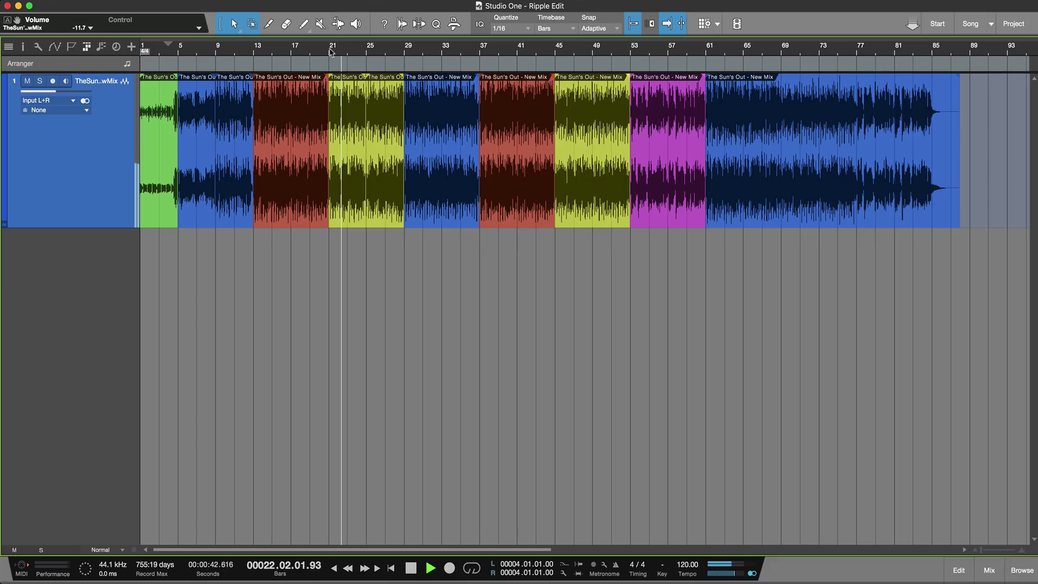
{"action": "left_click", "coordinate": [630, 50]}
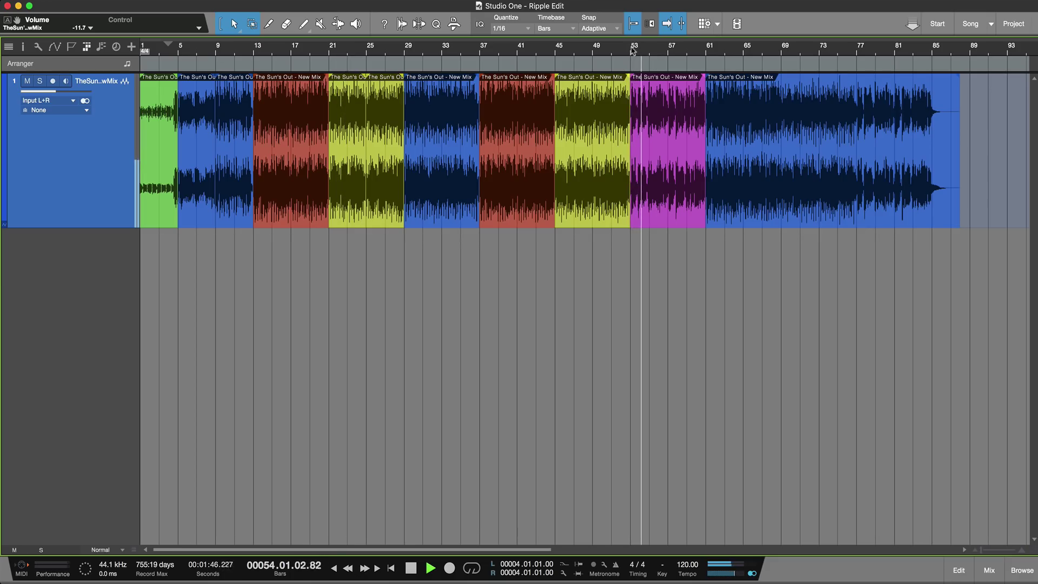
{"action": "key", "text": "space"}
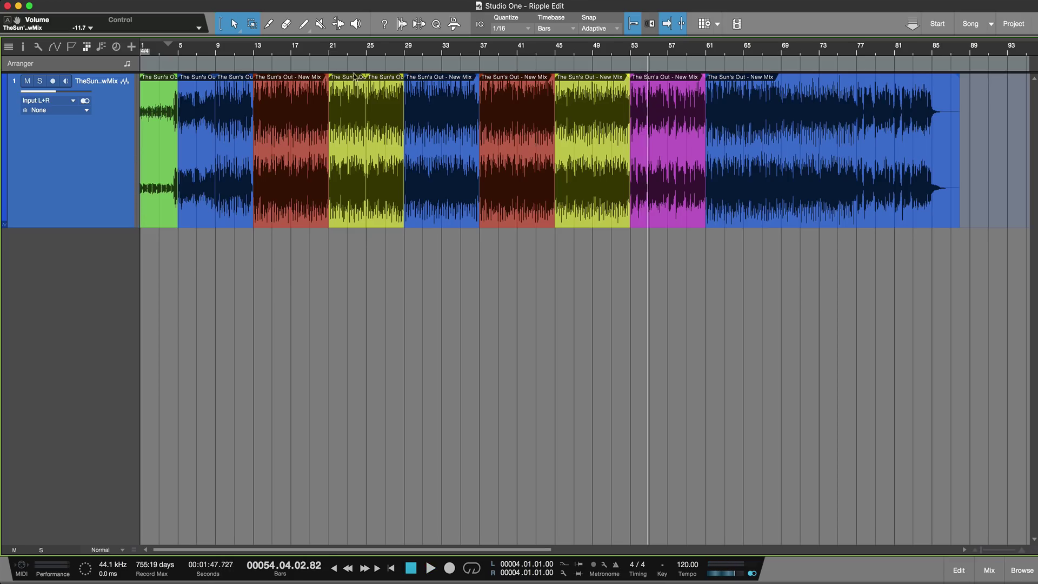
Move the red audio event at bar 13 to the start of the song at bar 1.
{"action": "left_click", "coordinate": [291, 212]}
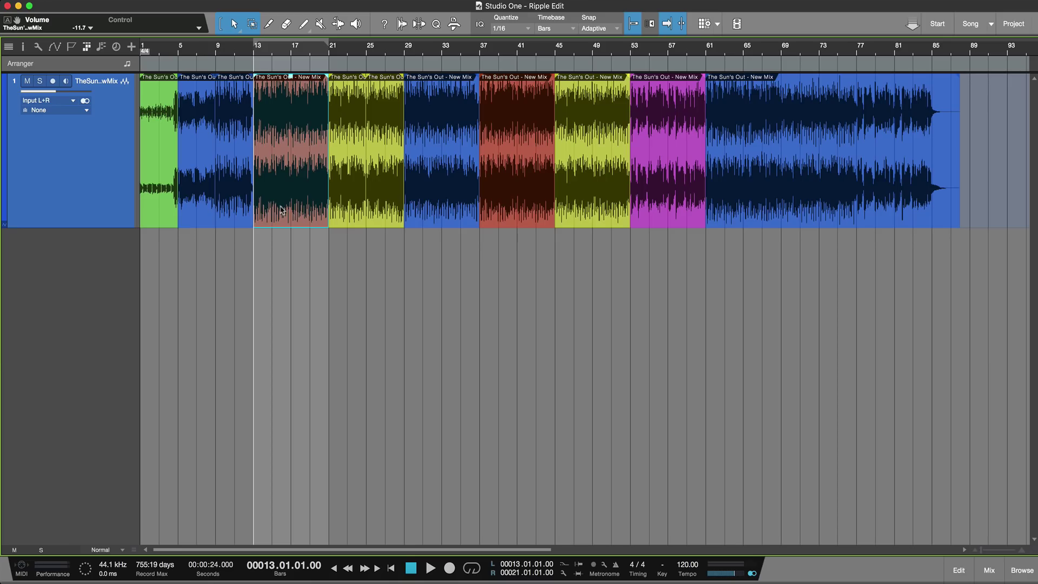
{"action": "left_click_drag", "start_coordinate": [280, 209], "coordinate": [174, 203]}
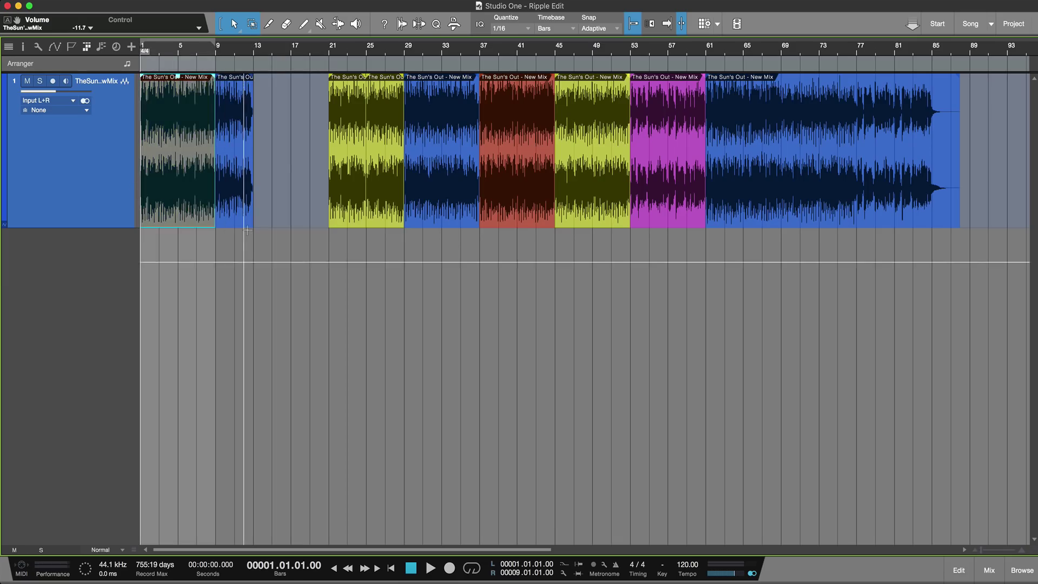
Undo the last move, turn on Ripple Edit and try moving the red event at bar 13 to bar 1.
{"action": "key", "text": "super+z"}
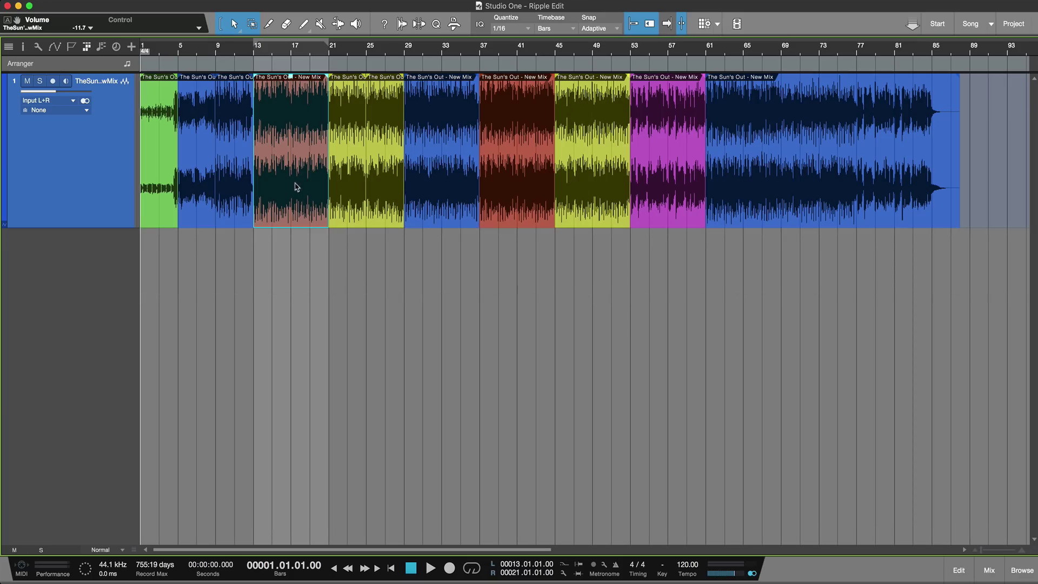
{"action": "left_click_drag", "start_coordinate": [297, 185], "coordinate": [156, 180]}
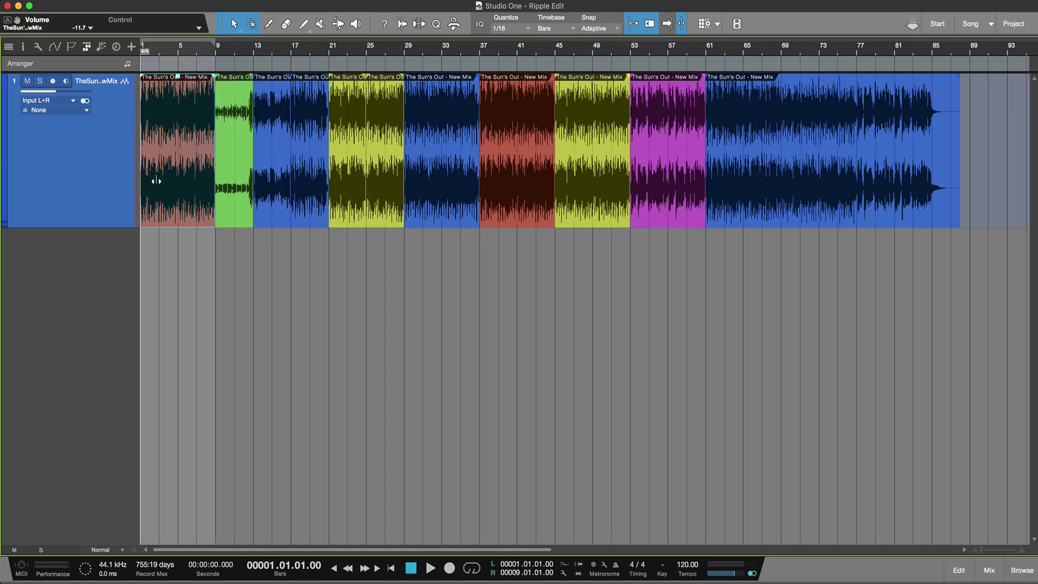
{"action": "key", "text": "space"}
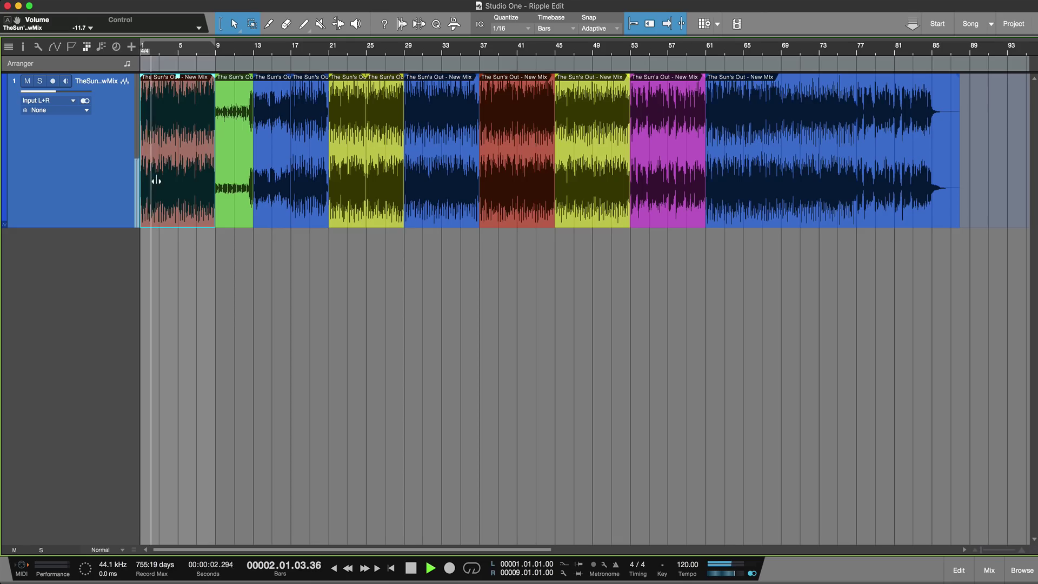
{"action": "key", "text": "space"}
{"action": "key", "text": "super+z"}
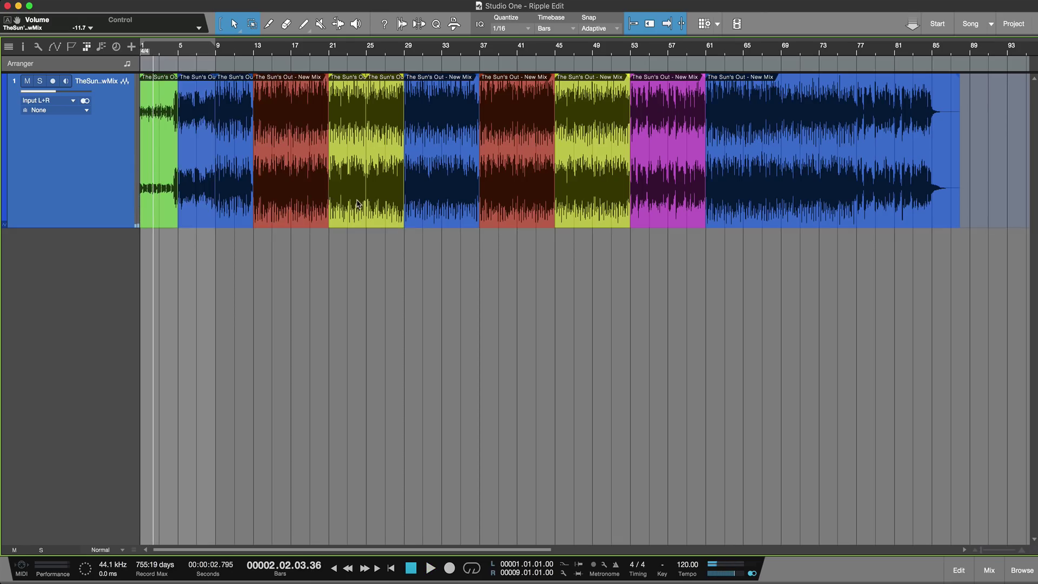
Move the yellow event at bar 21 to bar 1, audition it and delete the green event at bar 5.
{"action": "left_click_drag", "start_coordinate": [357, 205], "coordinate": [153, 184]}
{"action": "left_click", "coordinate": [204, 211]}
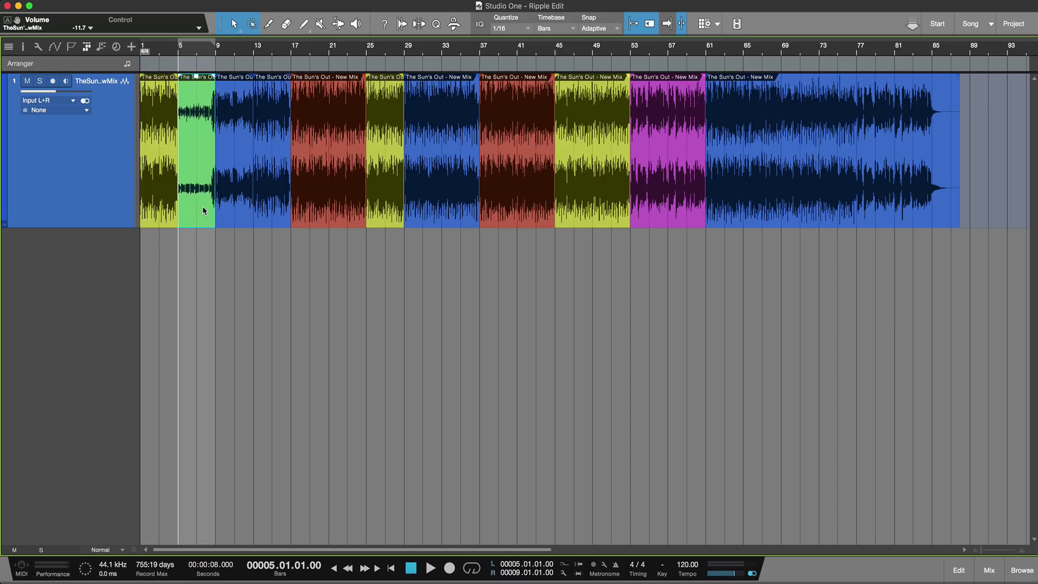
{"action": "key", "text": "Home"}
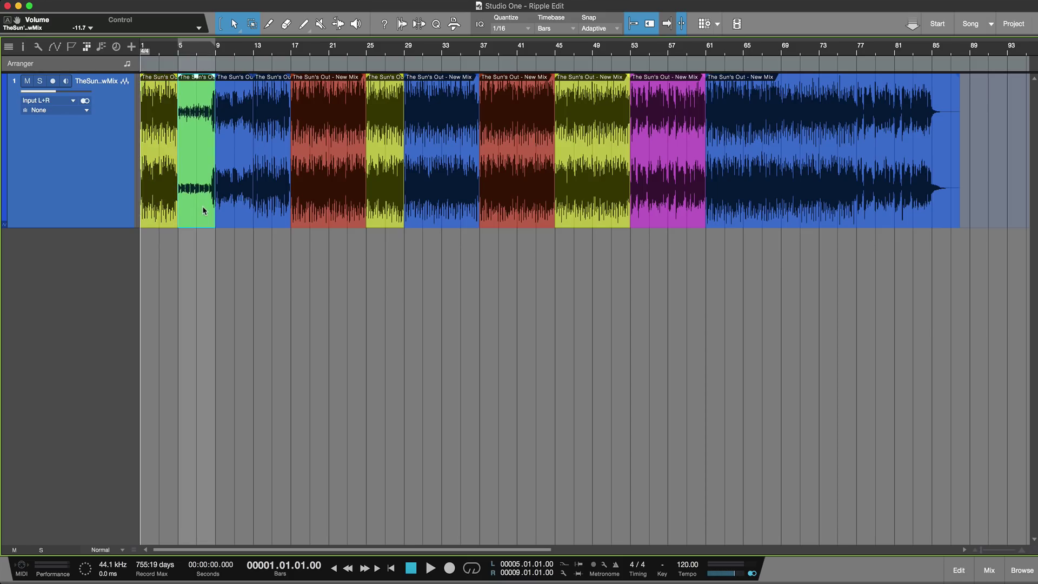
{"action": "key", "text": "space"}
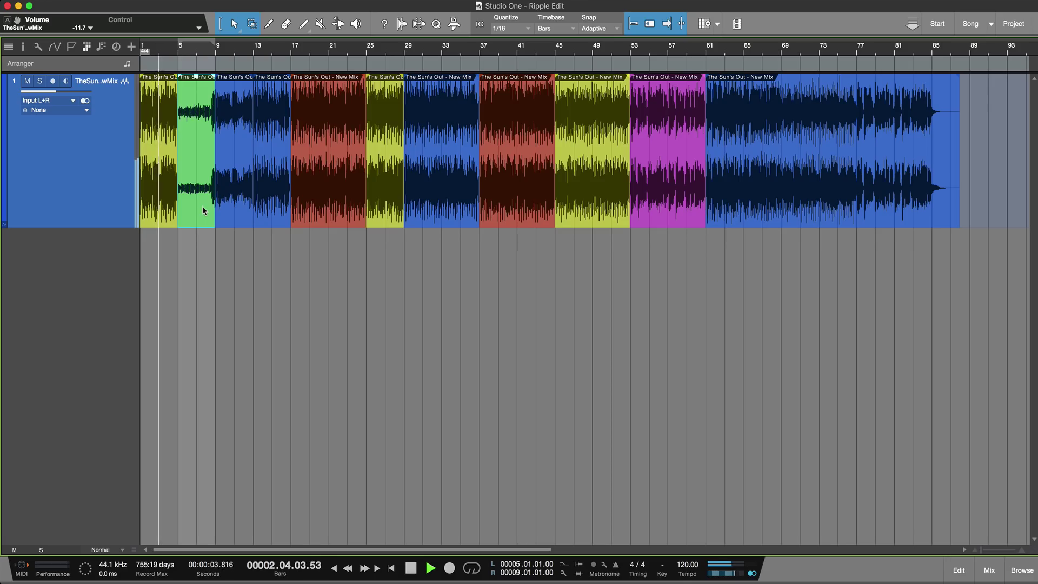
{"action": "key", "text": "space"}
{"action": "key", "text": "Delete"}
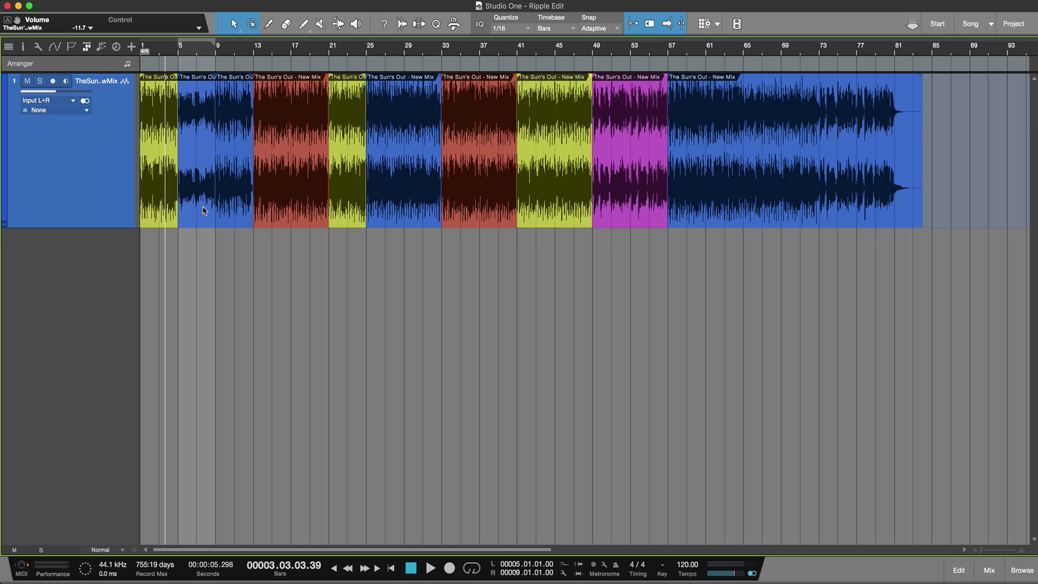
Duplicate the yellow event at bar 1 and play the song from the start.
{"action": "left_click", "coordinate": [158, 215]}
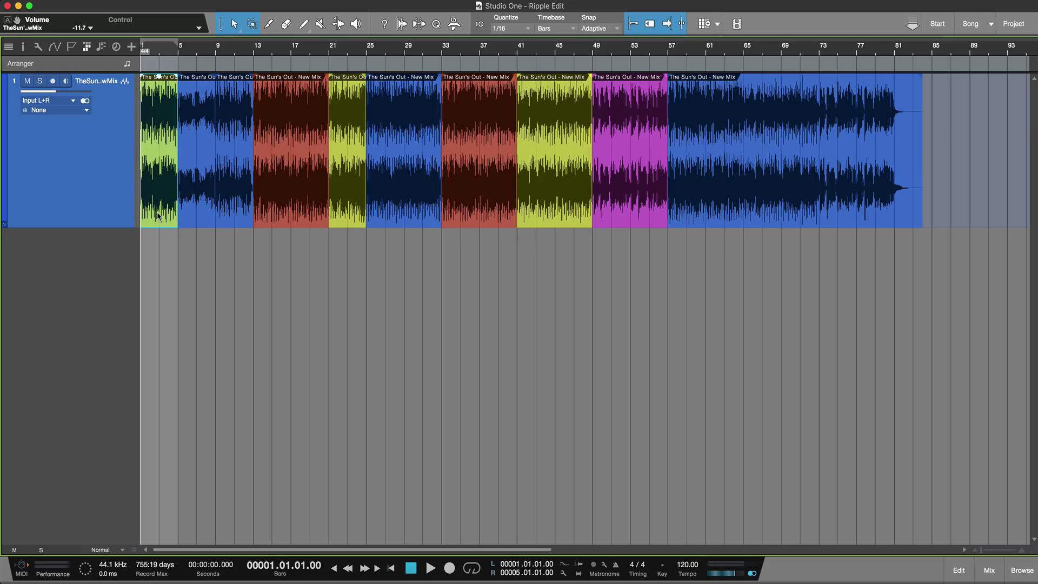
{"action": "key", "text": "d"}
{"action": "key", "text": "Home"}
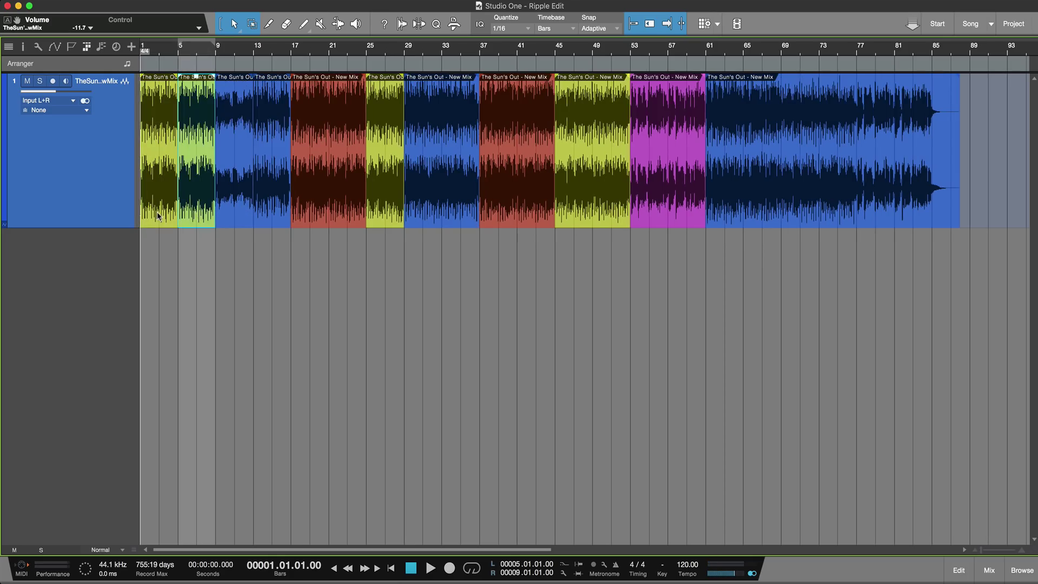
{"action": "key", "text": "space"}
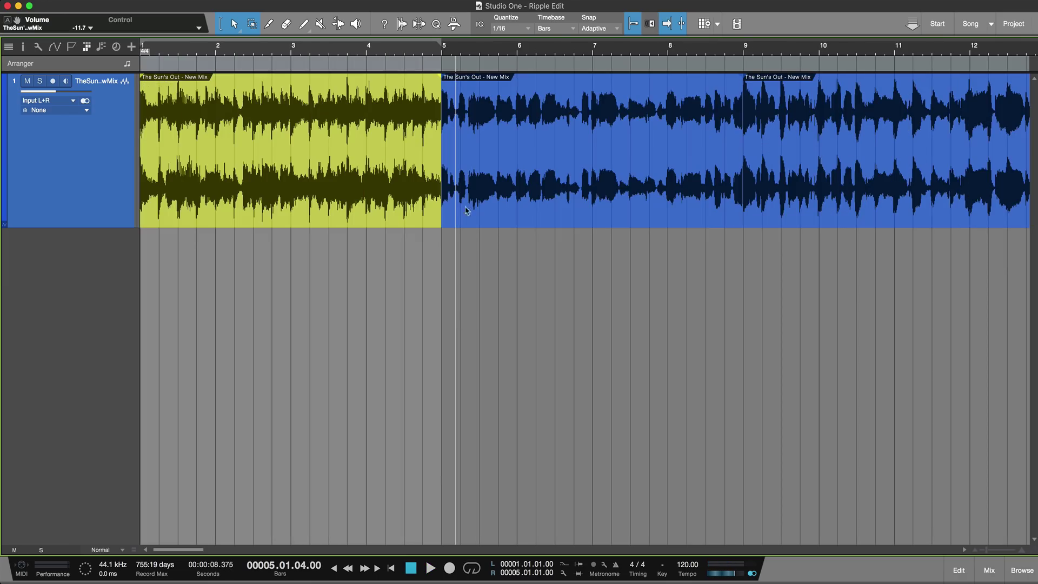
Extend the blue event at bar 5 back to beat 4 of bar 4, crossfade it with the yellow event and play the transition.
{"action": "left_click", "coordinate": [440, 159]}
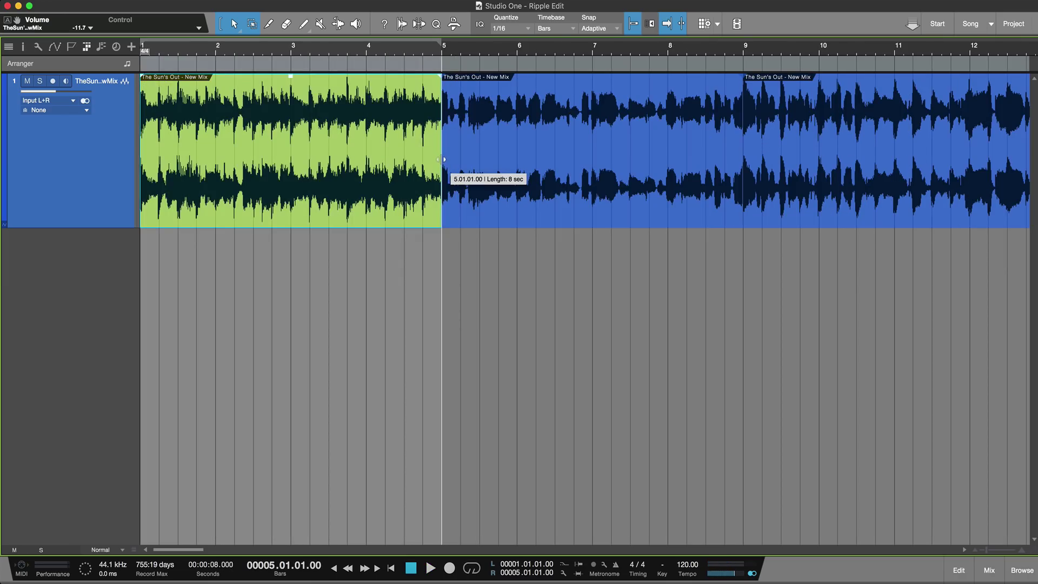
{"action": "mouse_move", "coordinate": [442, 159]}
{"action": "left_mouse_down"}
{"action": "mouse_move", "coordinate": [443, 169]}
{"action": "mouse_move", "coordinate": [426, 165]}
{"action": "left_mouse_up"}
{"action": "key", "text": "x"}
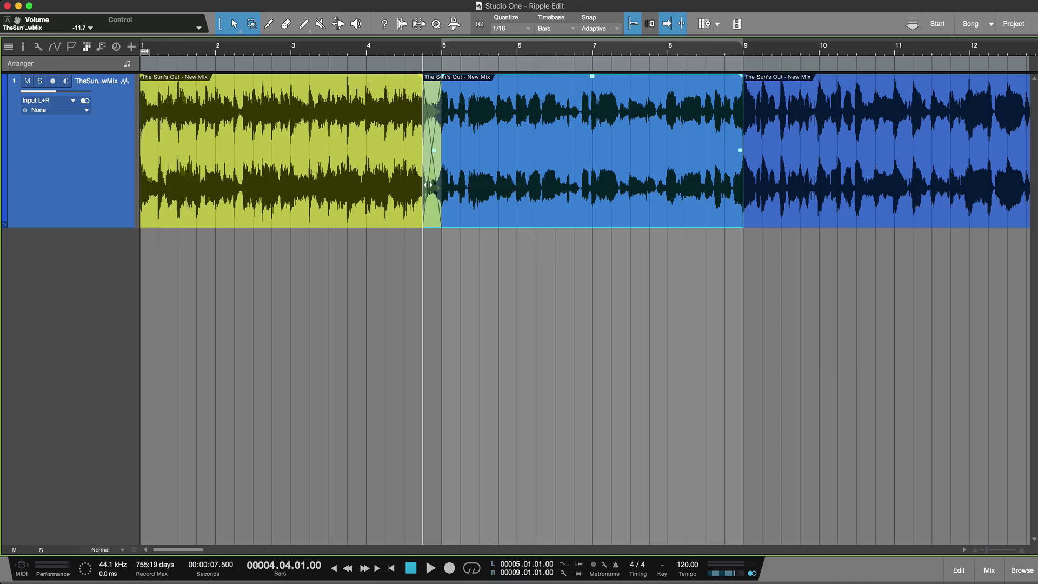
{"action": "left_click", "coordinate": [351, 145]}
{"action": "key", "text": "space"}
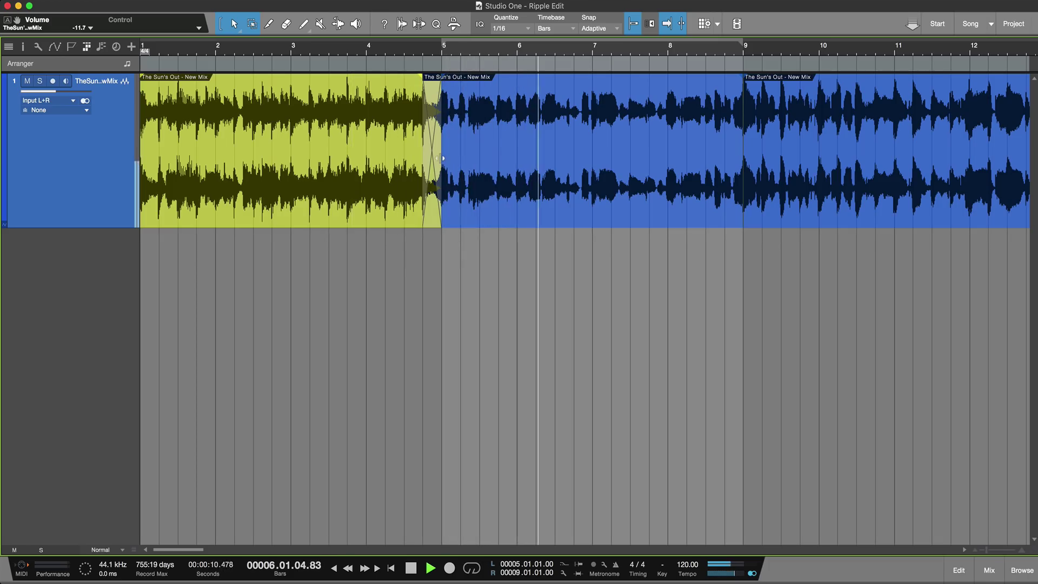
{"action": "key", "text": "space"}
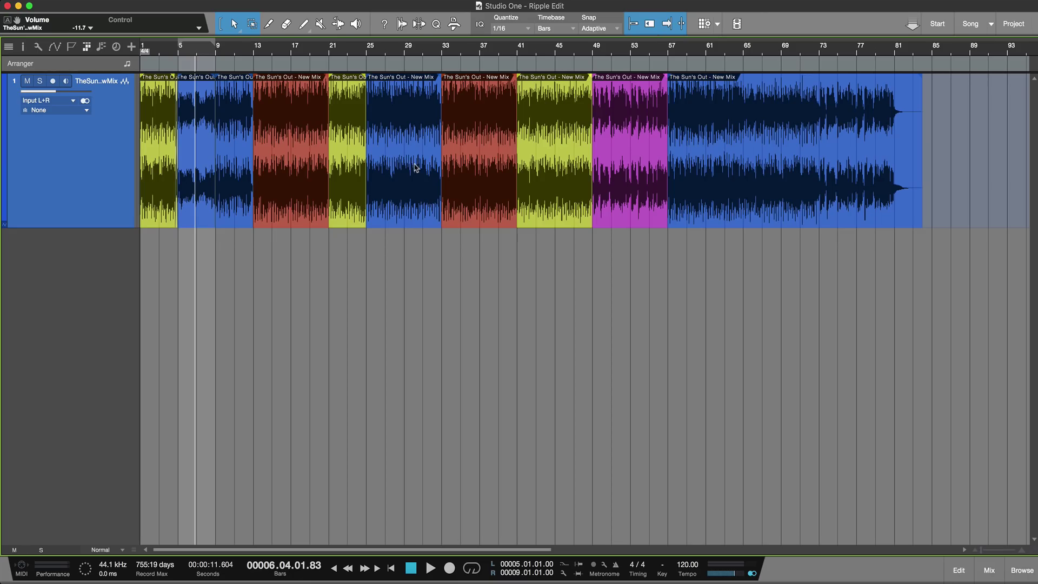
Move the magenta event at bar 49 to the start of the song and play it.
{"action": "left_click_drag", "start_coordinate": [644, 212], "coordinate": [160, 196]}
{"action": "key", "text": "space"}
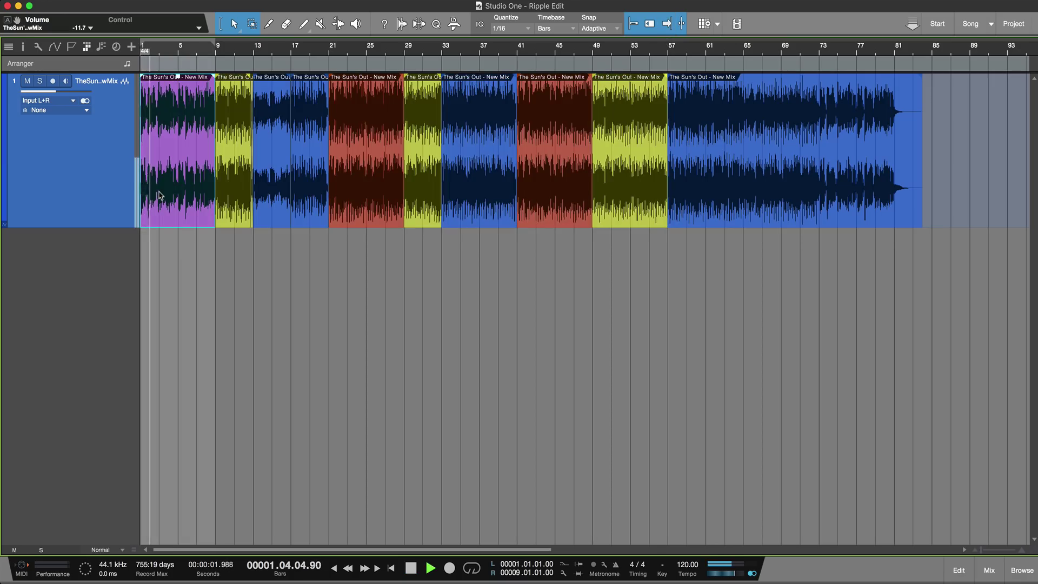
Try deleting the yellow event at bar 9 and crossfading the magenta event into the blue event from beat 3 of bar 8.
{"action": "left_click", "coordinate": [236, 221]}
{"action": "key", "text": "Delete"}
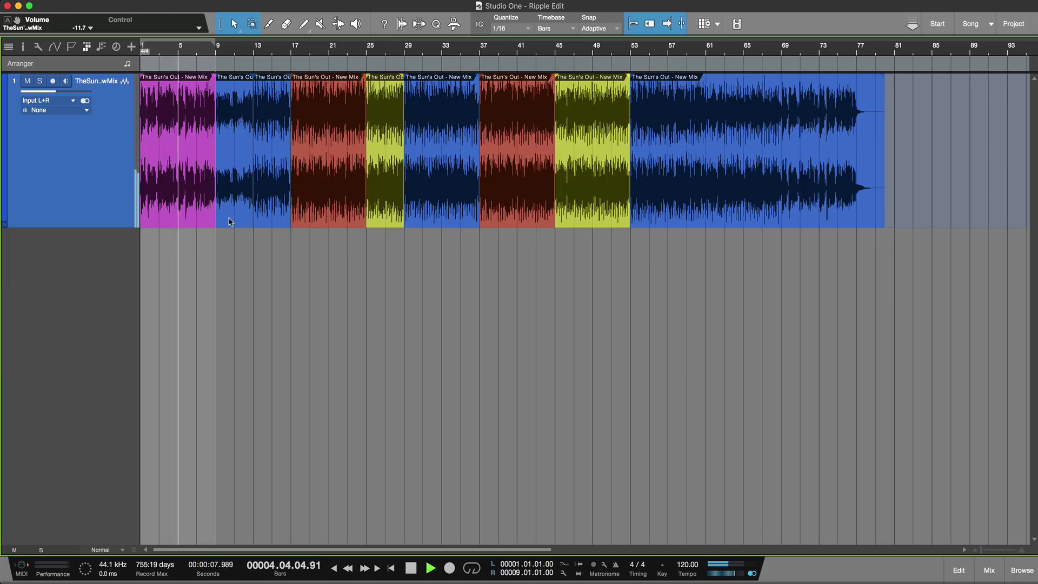
{"action": "key", "text": "e"}
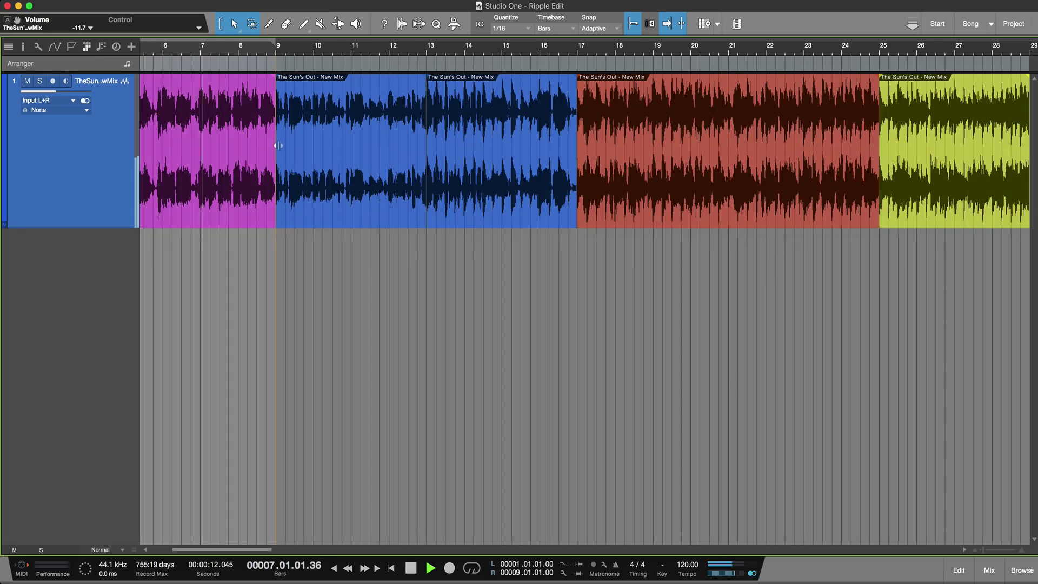
{"action": "left_click_drag", "start_coordinate": [275, 146], "coordinate": [258, 146]}
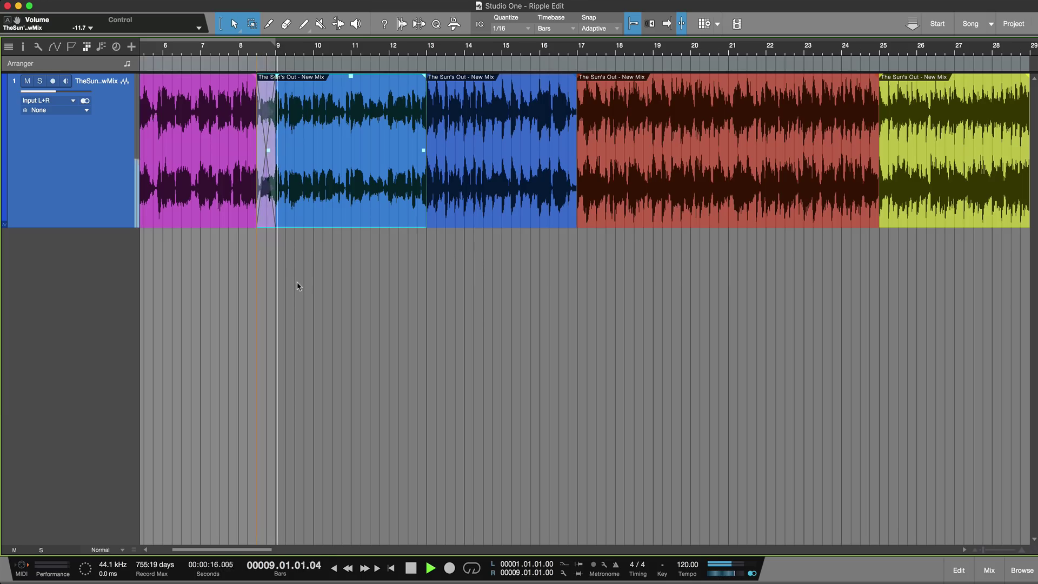
{"action": "key", "text": "shift+p"}
{"action": "key", "text": "space"}
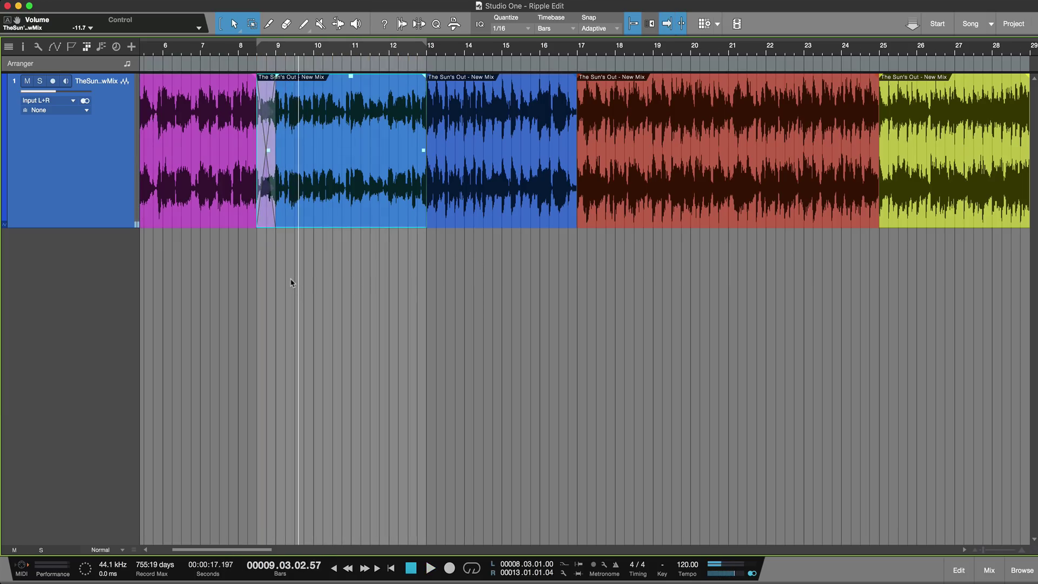
{"action": "key", "text": "ctrl+z"}
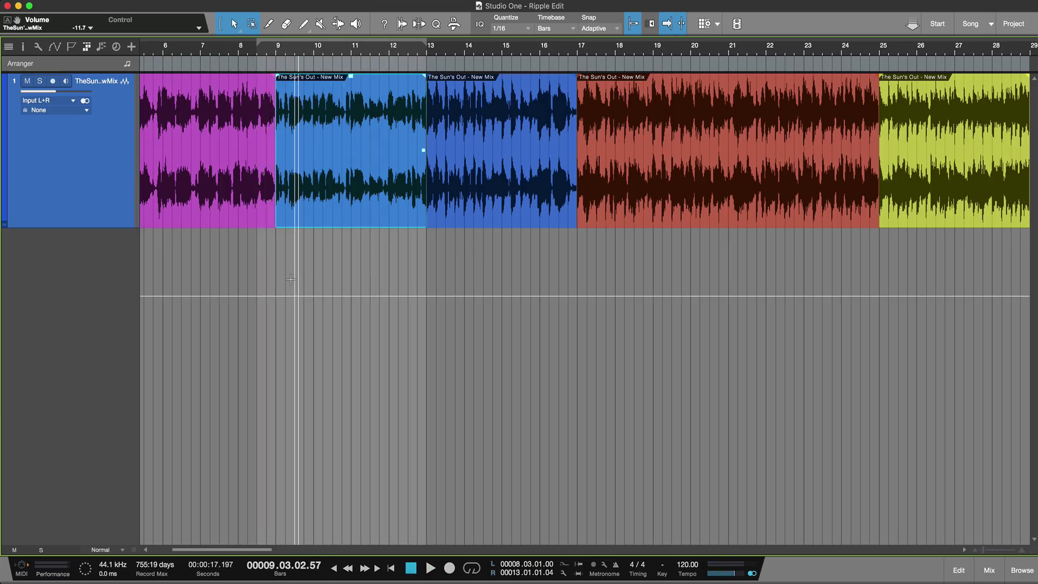
{"action": "key", "text": "ctrl+z"}
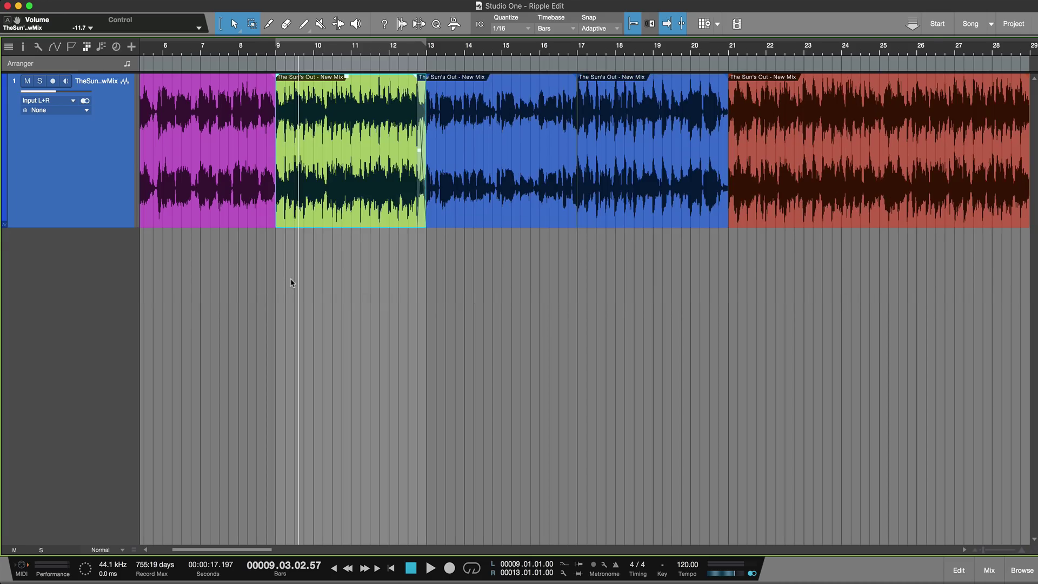
{"action": "key", "text": "w"}
{"action": "key", "text": "w"}
{"action": "key", "text": "w"}
{"action": "key", "text": "w"}
{"action": "key", "text": "w"}
{"action": "key", "text": "w"}
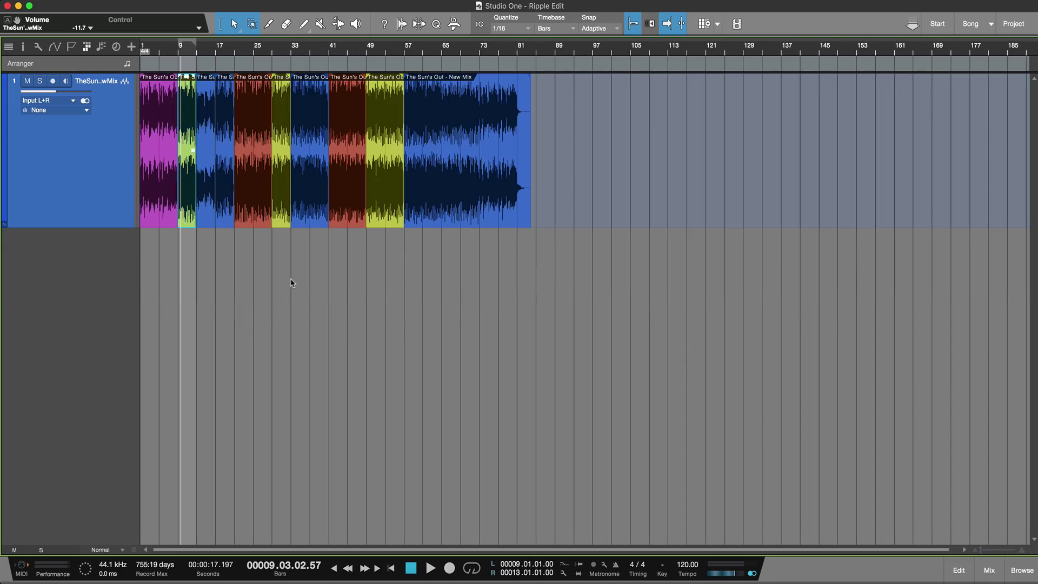
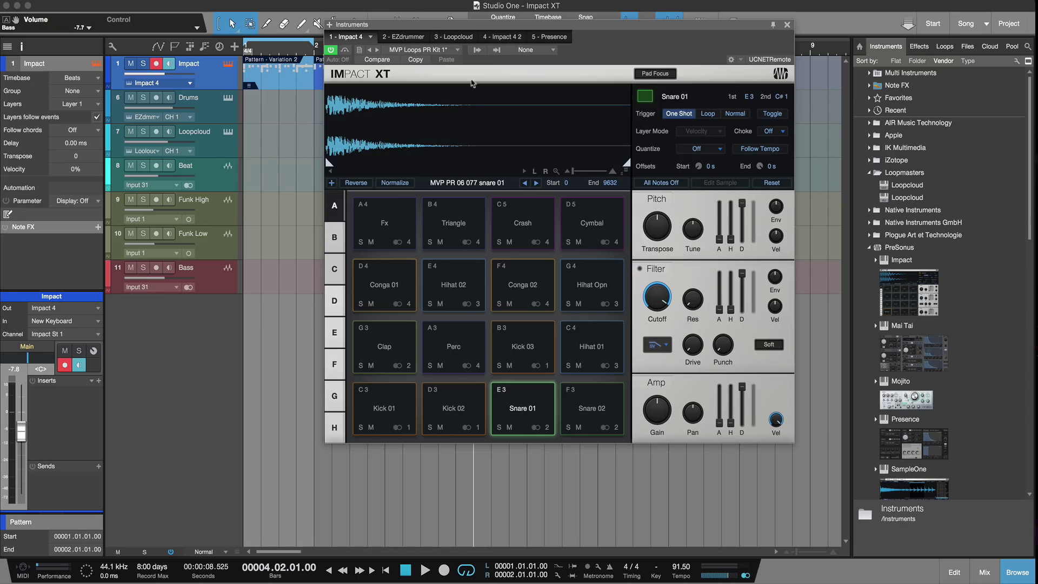
Load Impact XT's default preset and place all Jazz Rods Kit samples from Finder onto the pads, starting at C 1.
{"action": "left_click", "coordinate": [427, 49]}
{"action": "left_click", "coordinate": [456, 63]}
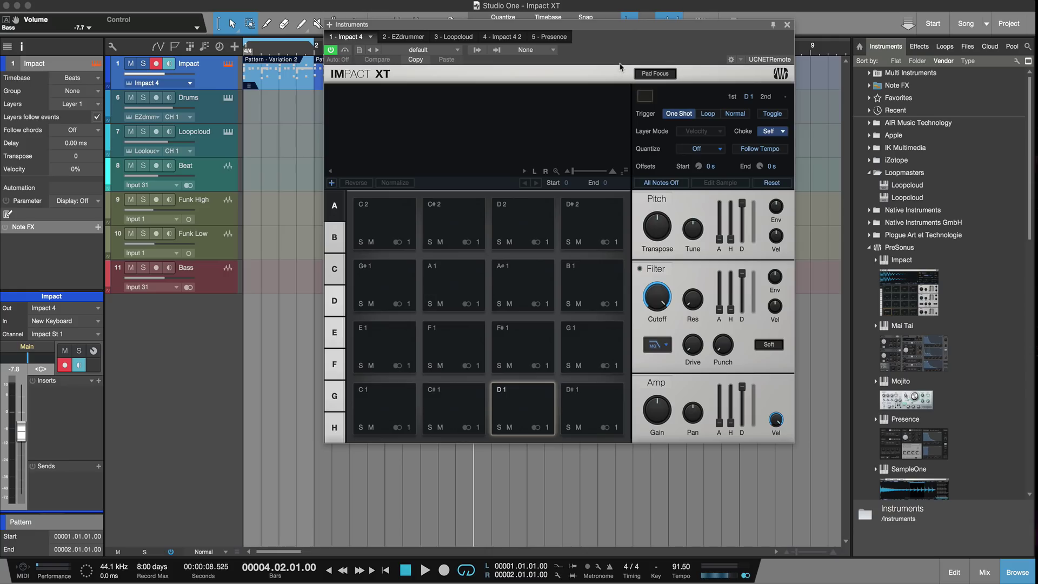
{"action": "key", "text": "super+Tab"}
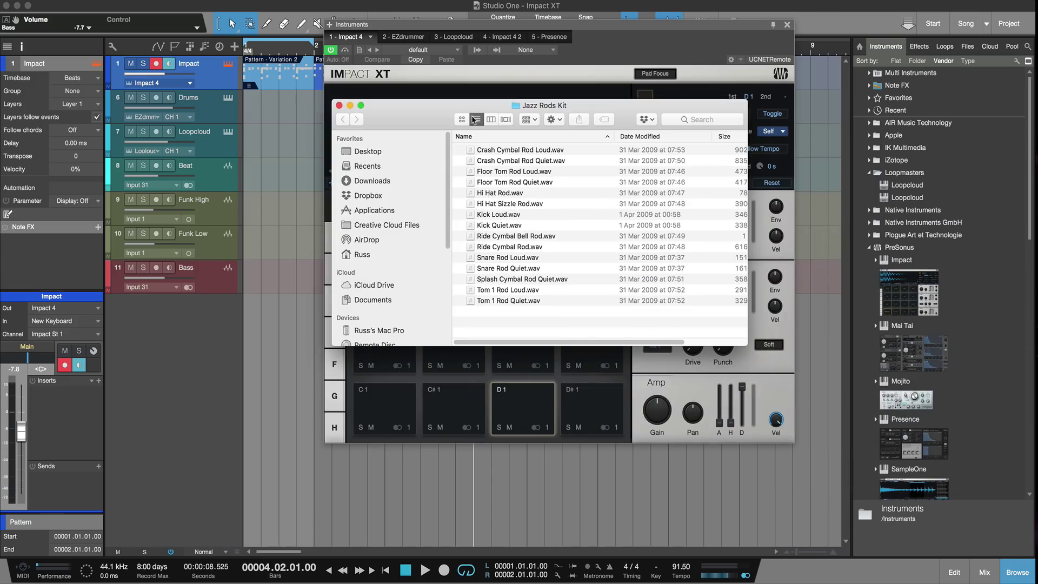
{"action": "left_click_drag", "start_coordinate": [446, 127], "coordinate": [760, 176]}
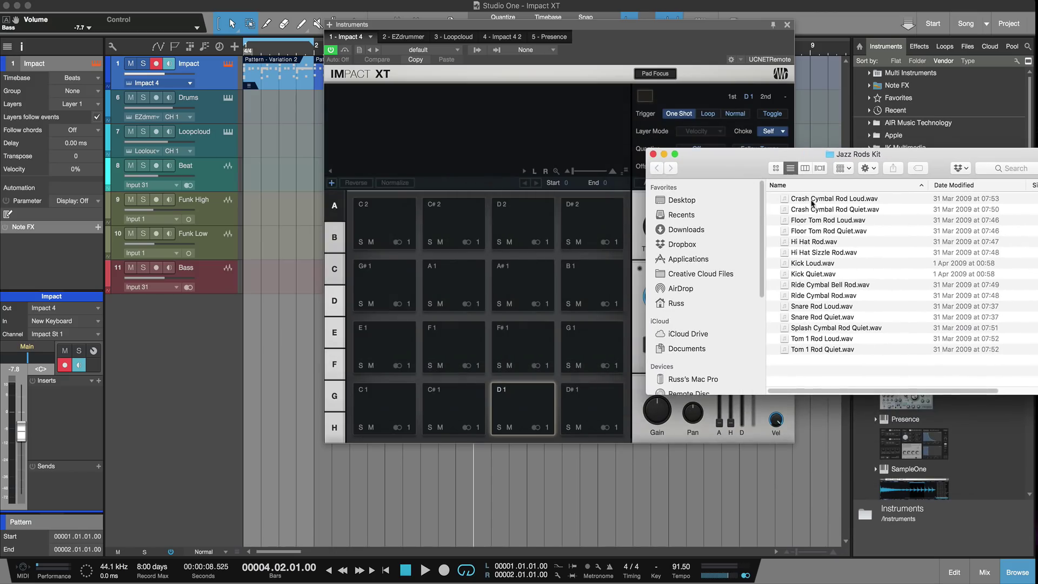
{"action": "left_click", "coordinate": [811, 200]}
{"action": "key", "text": "super+a"}
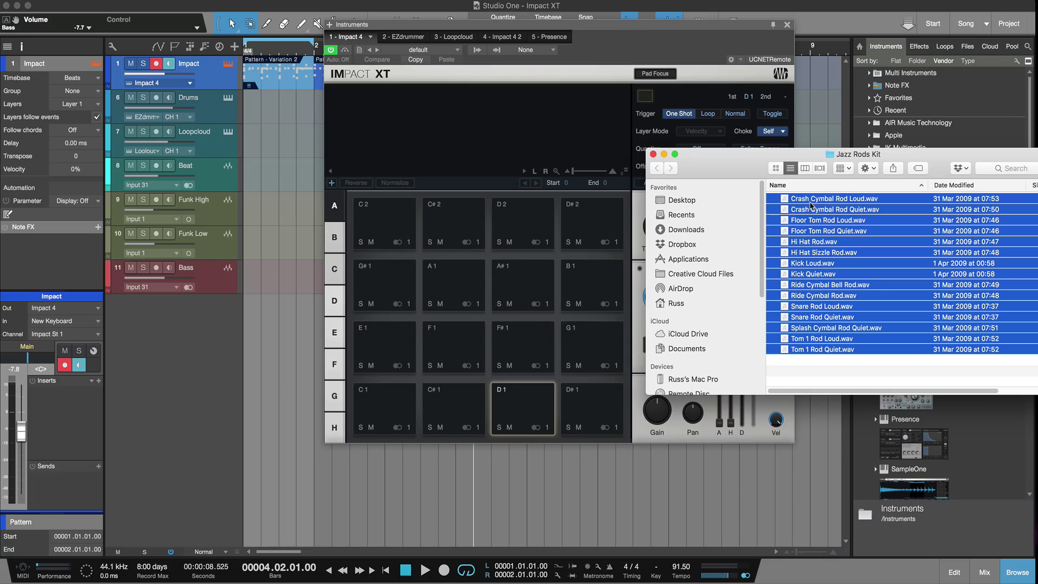
{"action": "left_click_drag", "start_coordinate": [811, 200], "coordinate": [403, 420]}
Audition the loaded drum samples across the Impact XT pads.
{"action": "left_click", "coordinate": [453, 411]}
{"action": "left_click", "coordinate": [523, 411]}
{"action": "left_click", "coordinate": [564, 354]}
{"action": "left_click", "coordinate": [543, 357]}
{"action": "left_click", "coordinate": [460, 352]}
{"action": "left_click", "coordinate": [524, 352]}
{"action": "left_click", "coordinate": [589, 348]}
{"action": "left_click", "coordinate": [589, 287]}
{"action": "left_click", "coordinate": [524, 289]}
{"action": "left_click", "coordinate": [521, 227]}
{"action": "left_click", "coordinate": [453, 227]}
{"action": "left_click", "coordinate": [384, 227]}
{"action": "left_click", "coordinate": [391, 311]}
{"action": "left_click", "coordinate": [384, 346]}
{"action": "left_click", "coordinate": [453, 346]}
{"action": "left_click", "coordinate": [453, 284]}
{"action": "left_click", "coordinate": [385, 286]}
{"action": "left_click", "coordinate": [391, 224]}
{"action": "left_click", "coordinate": [453, 227]}
{"action": "left_click", "coordinate": [384, 227]}
{"action": "left_click", "coordinate": [384, 286]}
{"action": "left_click", "coordinate": [384, 349]}
{"action": "left_click", "coordinate": [387, 409]}
{"action": "left_click", "coordinate": [453, 408]}
{"action": "left_click", "coordinate": [385, 408]}
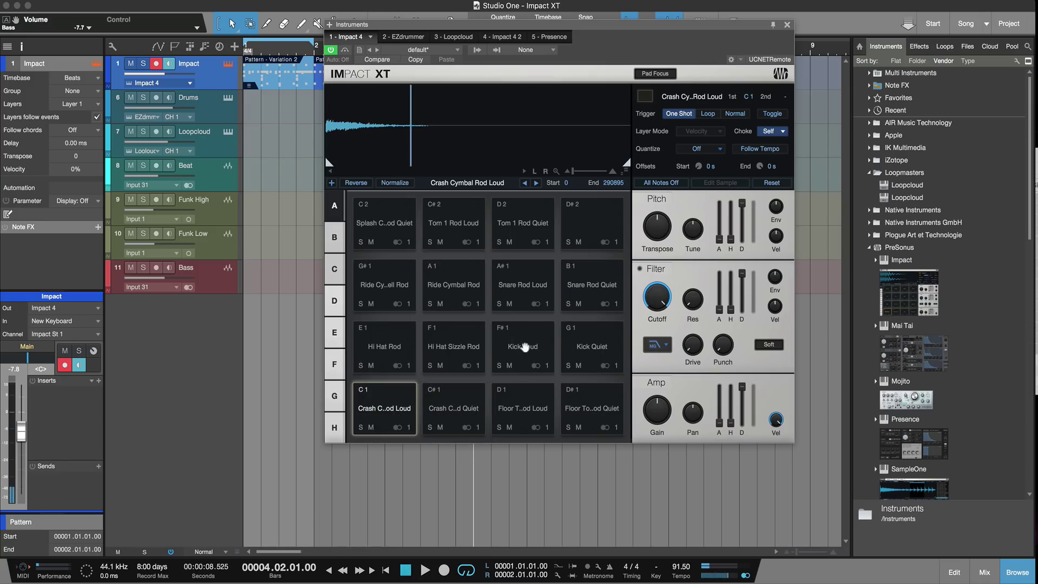
Swap pads to put Kick Loud, Kick Quiet, Snare Rod Loud and Snare Rod Quiet on C 1 to D# 1, and audition the snare.
{"action": "left_click_drag", "start_coordinate": [399, 409], "coordinate": [523, 349]}
{"action": "left_click_drag", "start_coordinate": [595, 346], "coordinate": [446, 403]}
{"action": "left_click_drag", "start_coordinate": [485, 374], "coordinate": [392, 243]}
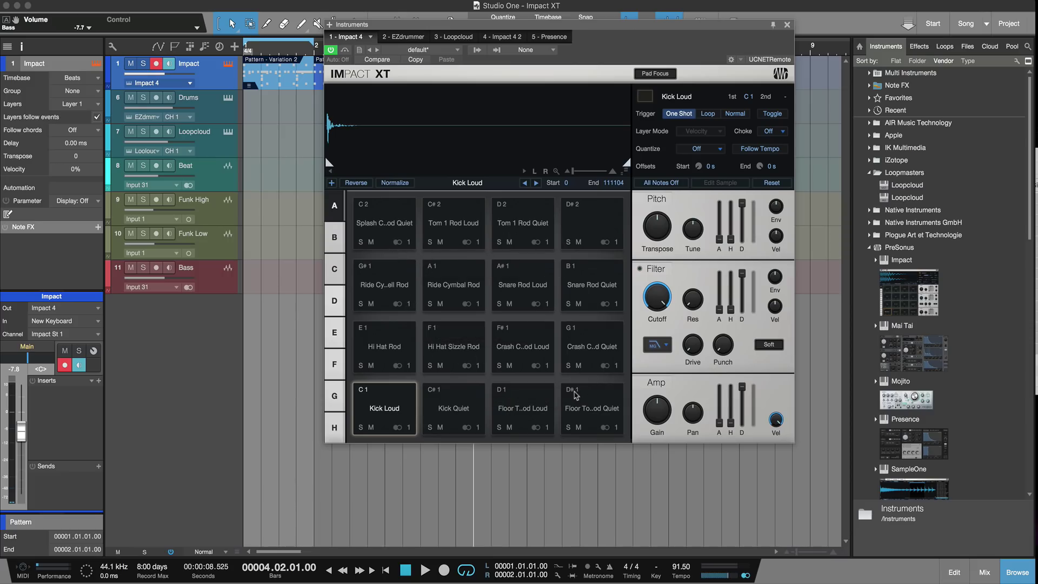
{"action": "left_click_drag", "start_coordinate": [527, 294], "coordinate": [521, 416]}
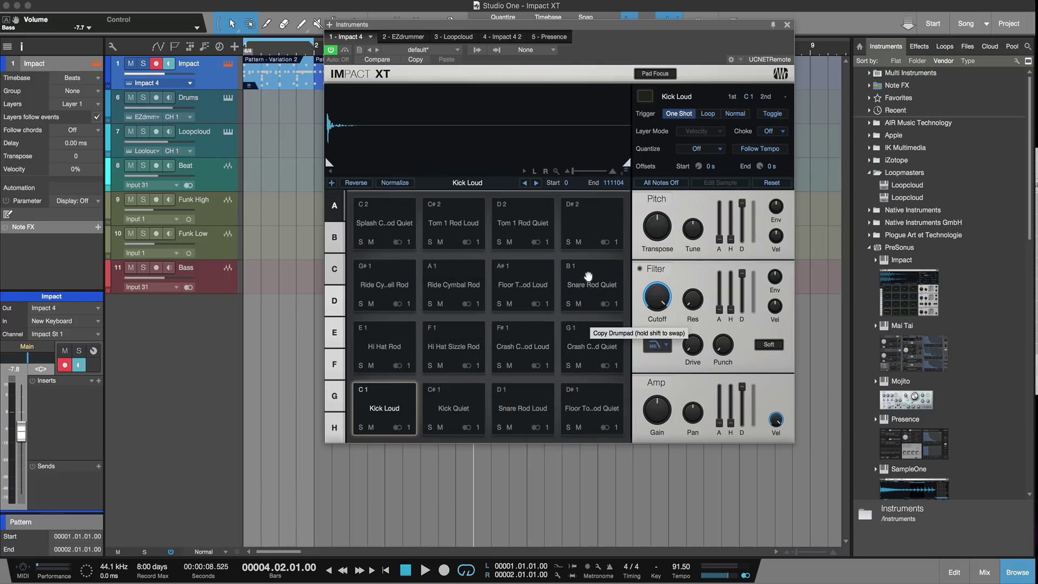
{"action": "left_click_drag", "start_coordinate": [584, 413], "coordinate": [596, 418]}
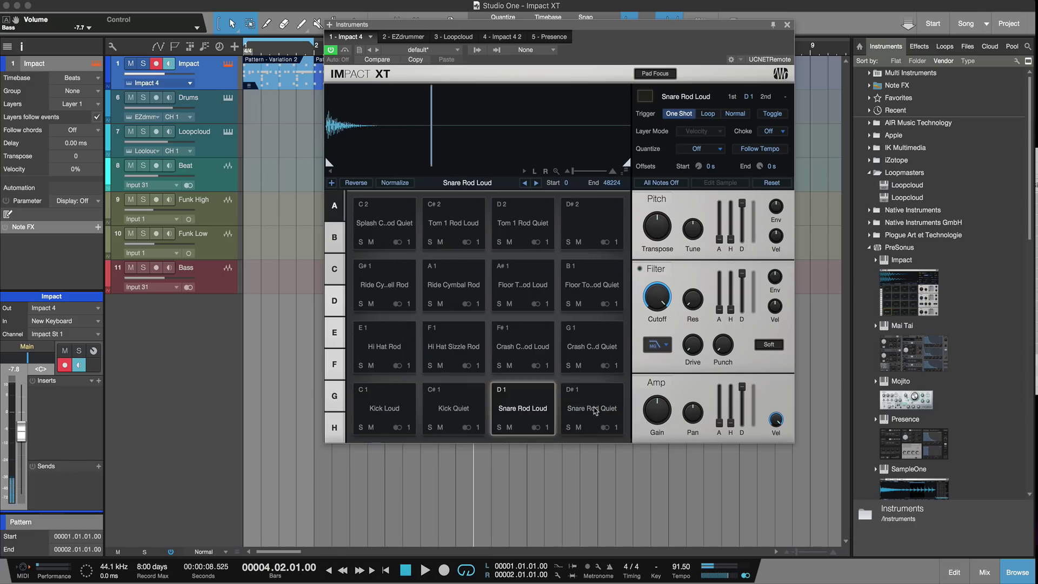
{"action": "left_click", "coordinate": [523, 422]}
{"action": "left_click", "coordinate": [523, 421]}
Reload Impact XT's default preset and put the Breaks Brick Wall Beat 01 loop on pad C 1.
{"action": "left_click", "coordinate": [459, 50]}
{"action": "left_click", "coordinate": [457, 63]}
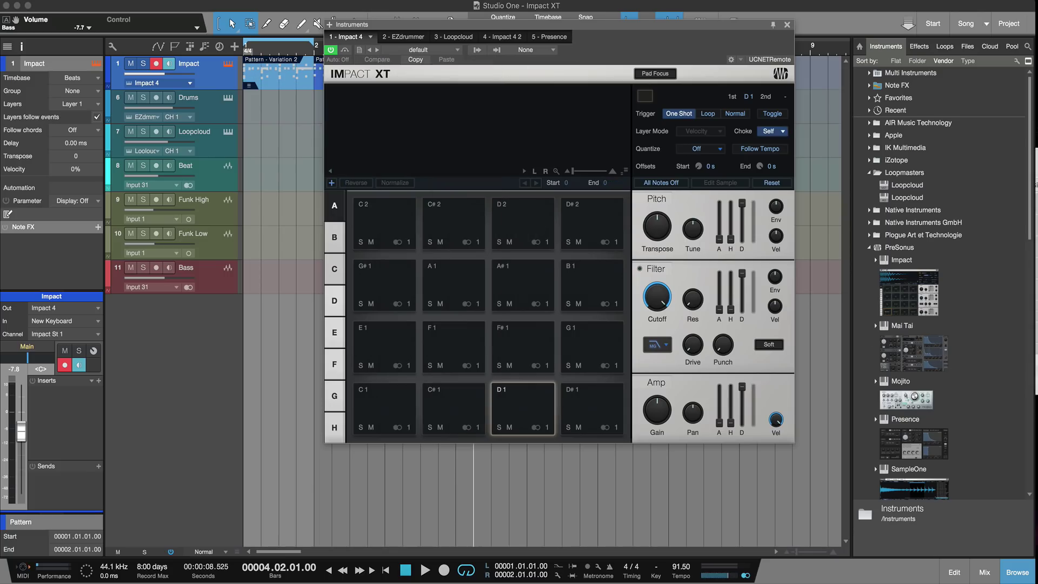
{"action": "key", "text": "space"}
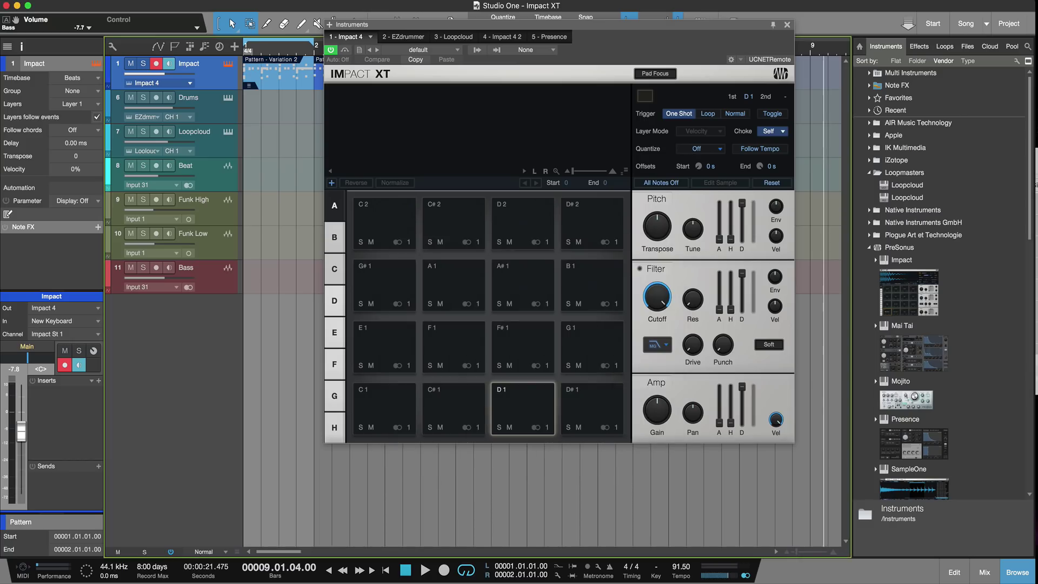
{"action": "left_click_drag", "start_coordinate": [523, 410], "coordinate": [409, 408]}
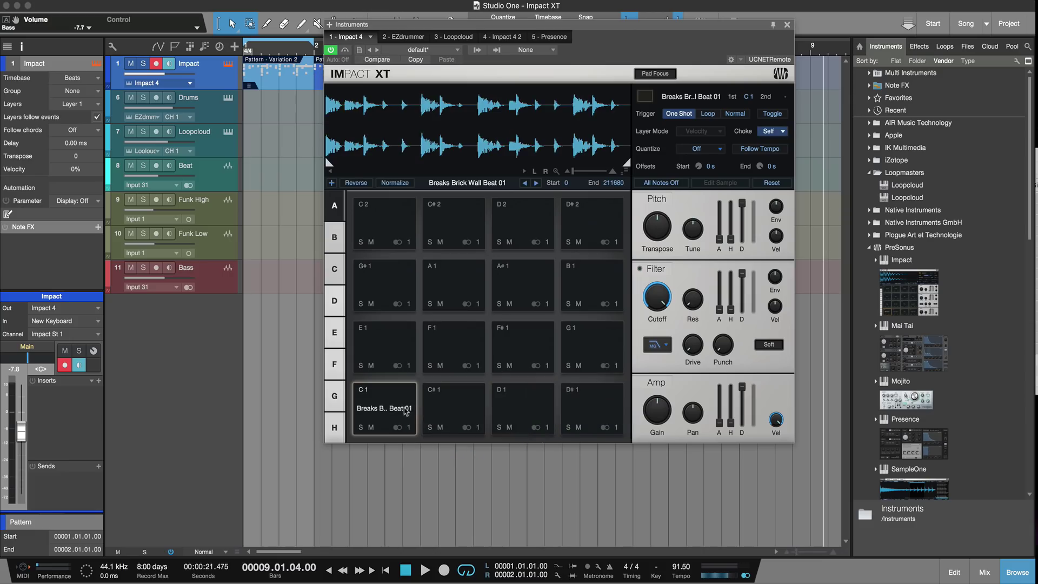
Reload Impact XT's default preset and place the Breaks Brick Wall Beat 01 loop as slices across the pads, starting at C 1.
{"action": "left_click", "coordinate": [406, 412]}
{"action": "left_click", "coordinate": [457, 49]}
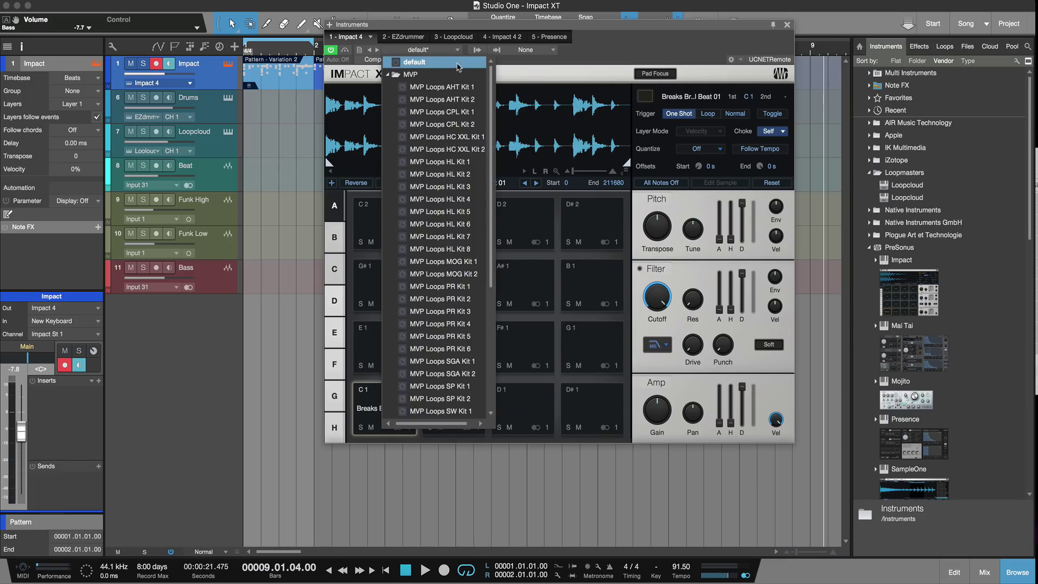
{"action": "left_click", "coordinate": [459, 67]}
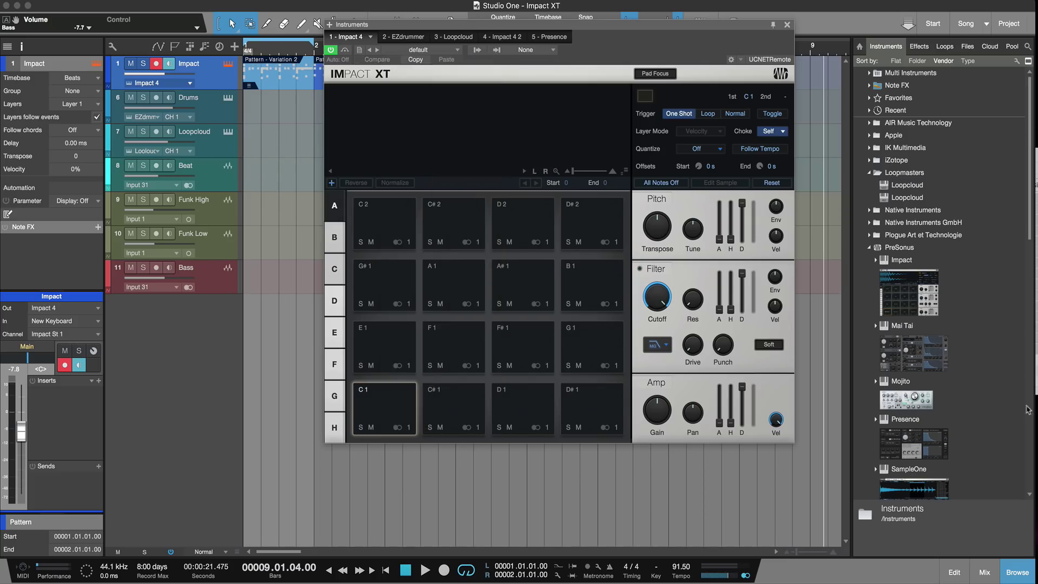
{"action": "left_click_drag", "start_coordinate": [1033, 184], "coordinate": [387, 406]}
{"action": "key", "text": "super"}
Audition the Breaks Brick Wall Beat 01 slices on pads C 1, C# 1, D 1, E 1 and F 1.
{"action": "left_click", "coordinate": [385, 409]}
{"action": "left_click", "coordinate": [454, 410]}
{"action": "left_click", "coordinate": [527, 416]}
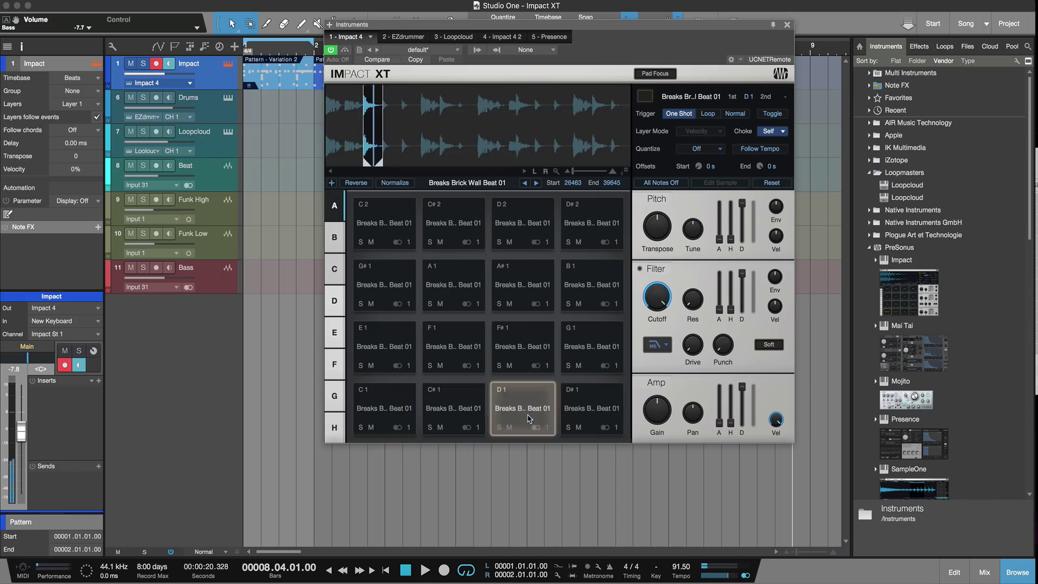
{"action": "left_click", "coordinate": [454, 411]}
{"action": "left_click", "coordinate": [454, 411]}
{"action": "left_click", "coordinate": [385, 409]}
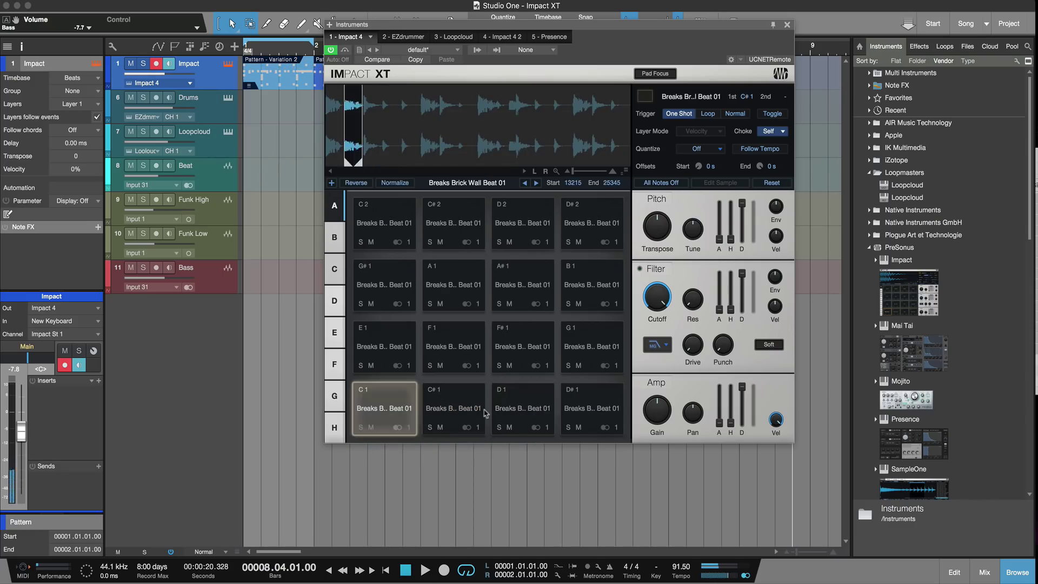
{"action": "left_click", "coordinate": [431, 347]}
{"action": "left_click", "coordinate": [402, 346]}
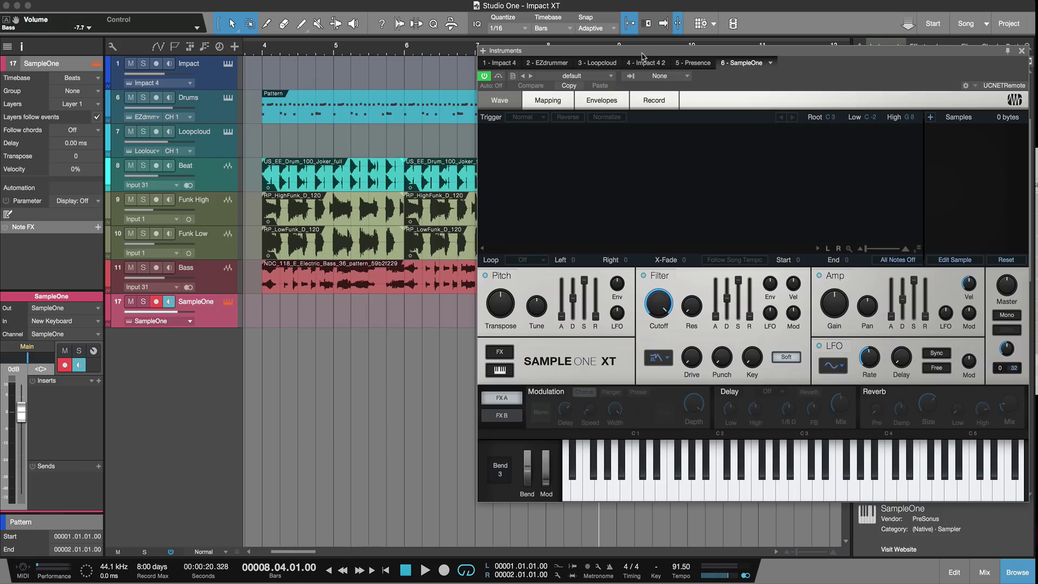
Examine SampleOne XT's recording options and the available input sources, leaving Input 1 selected.
{"action": "left_click", "coordinate": [647, 101]}
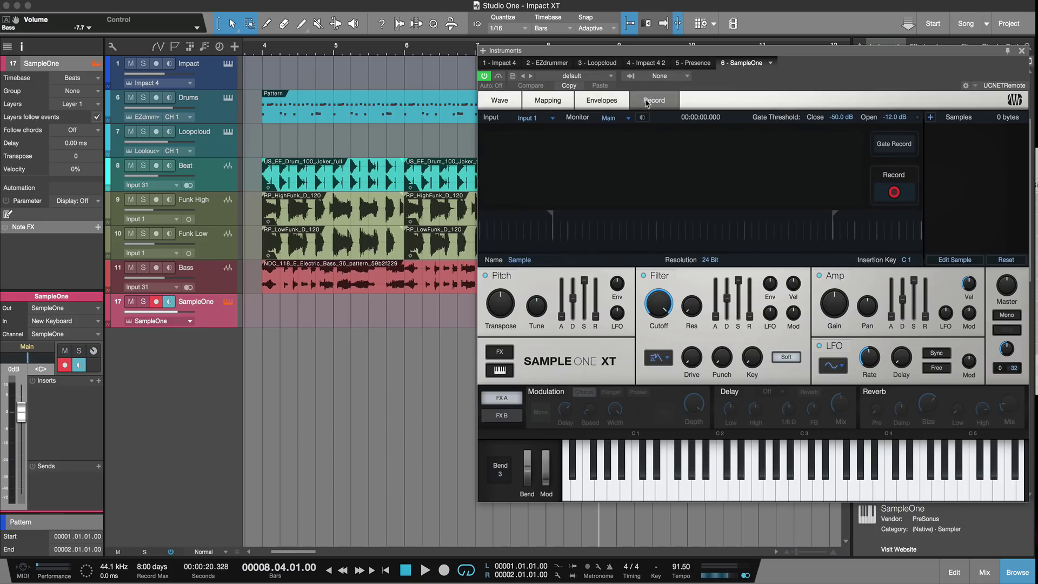
{"action": "left_click", "coordinate": [554, 117]}
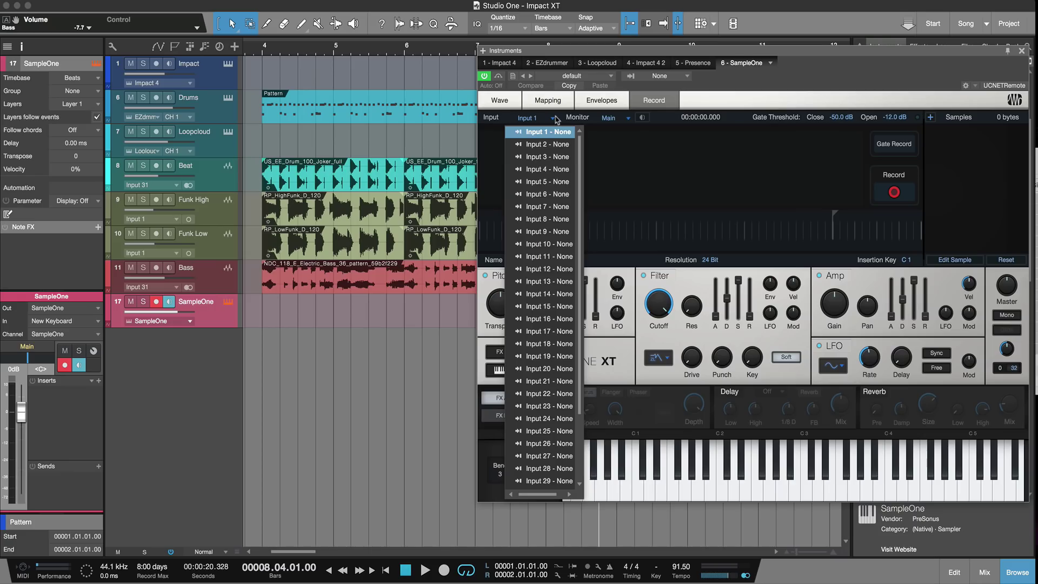
{"action": "scroll", "coordinate": [557, 281], "scroll_direction": "down", "scroll_amount": 3}
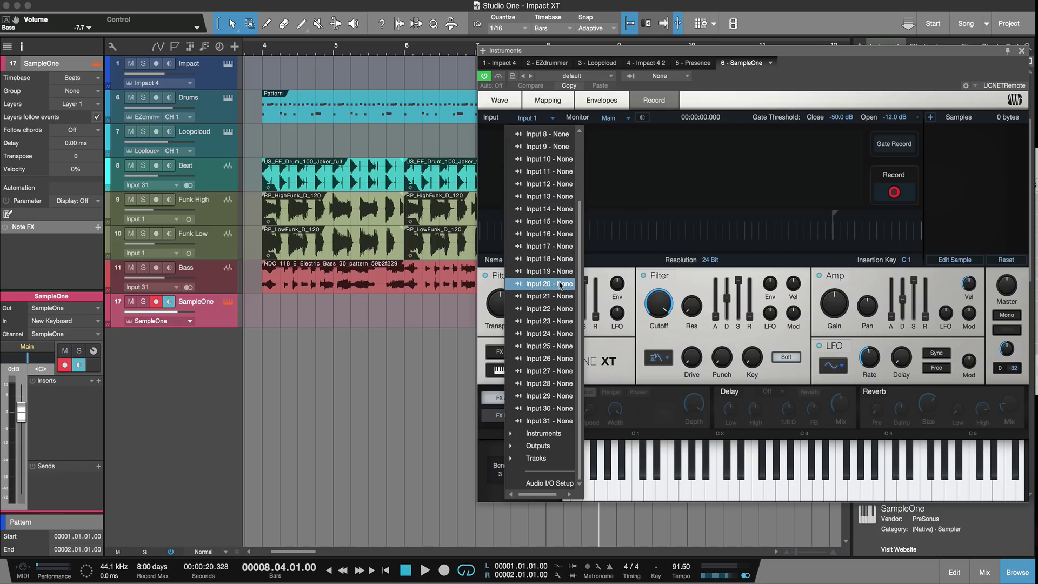
{"action": "scroll", "coordinate": [560, 285], "scroll_direction": "up", "scroll_amount": 3}
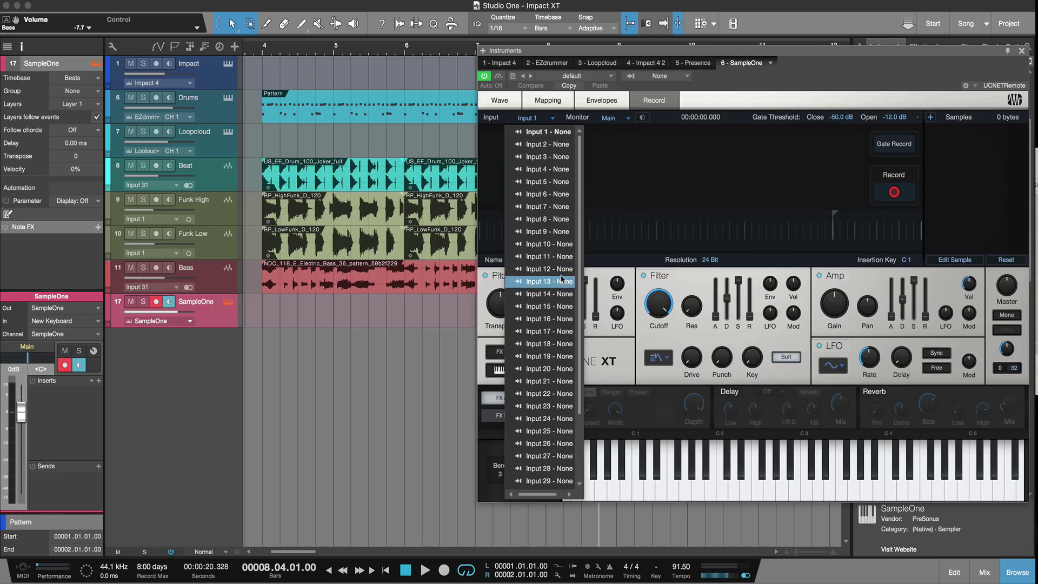
{"action": "left_click", "coordinate": [738, 95]}
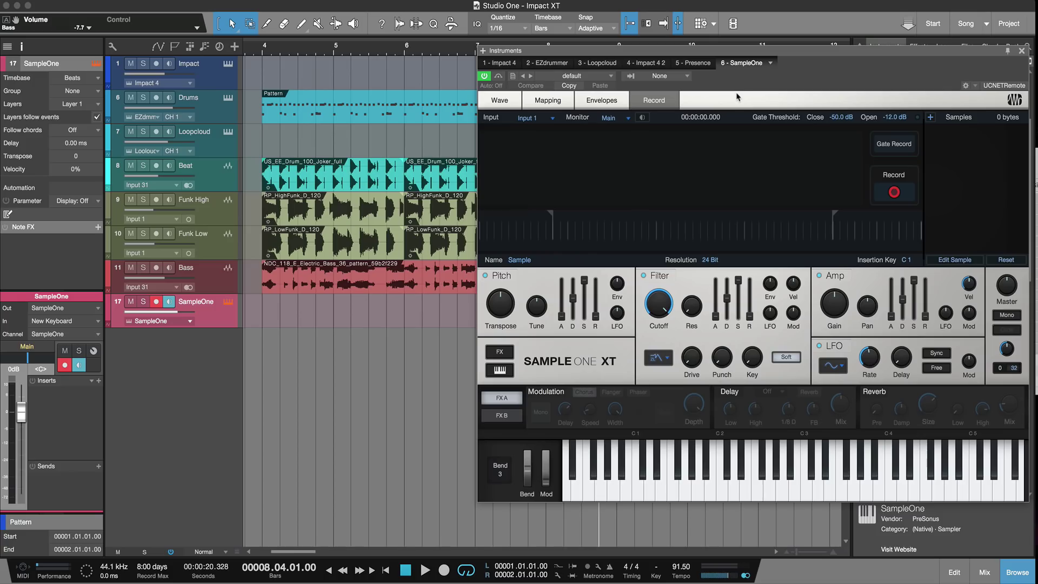
Load the first RP_HighFunk_D_120 clip from the Funk High track into SampleOne XT as one sample and audition it on C 3.
{"action": "left_click", "coordinate": [500, 101]}
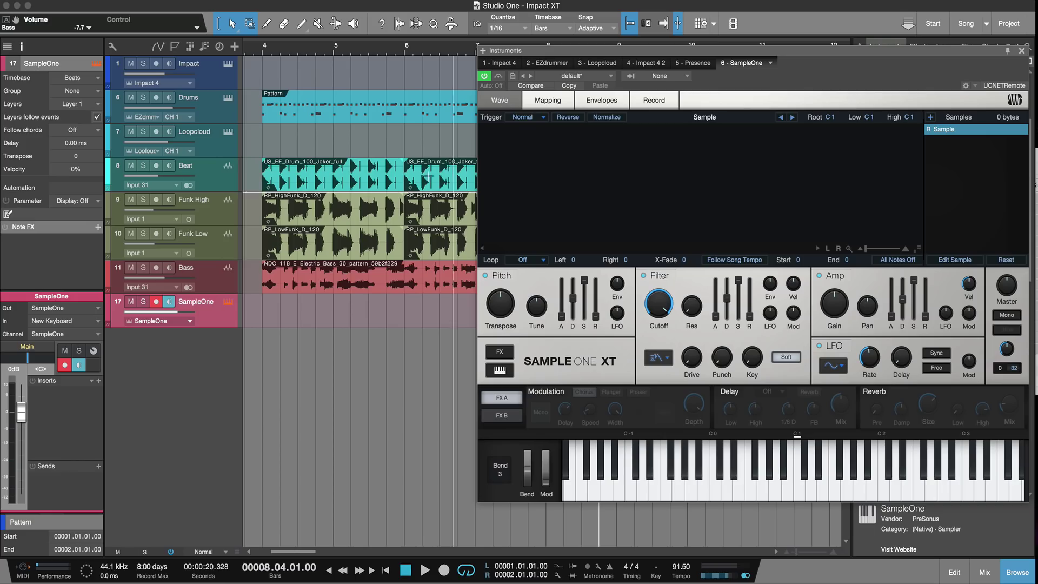
{"action": "left_click_drag", "start_coordinate": [336, 217], "coordinate": [553, 204]}
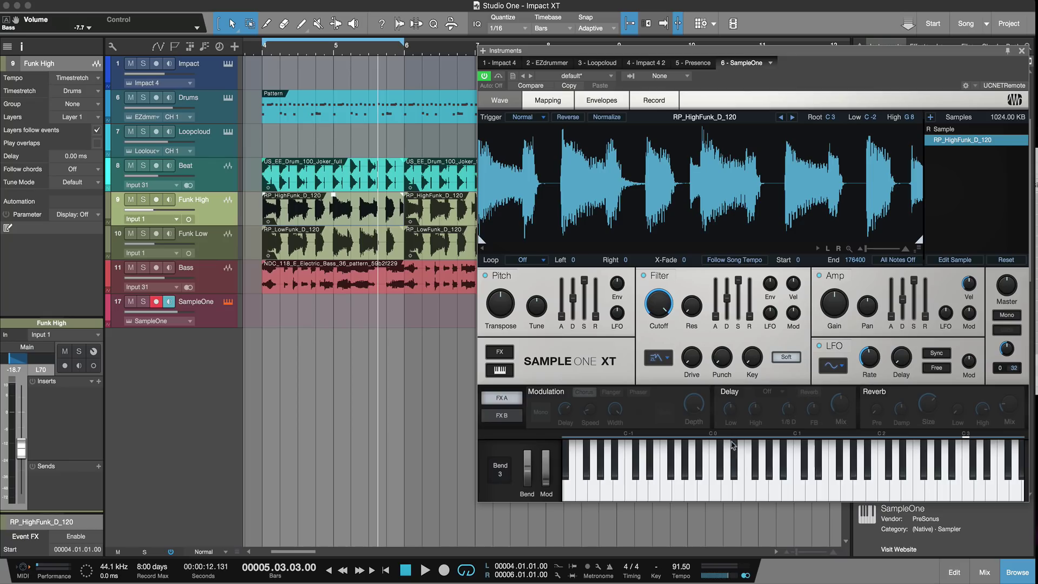
{"action": "left_click", "coordinate": [968, 498]}
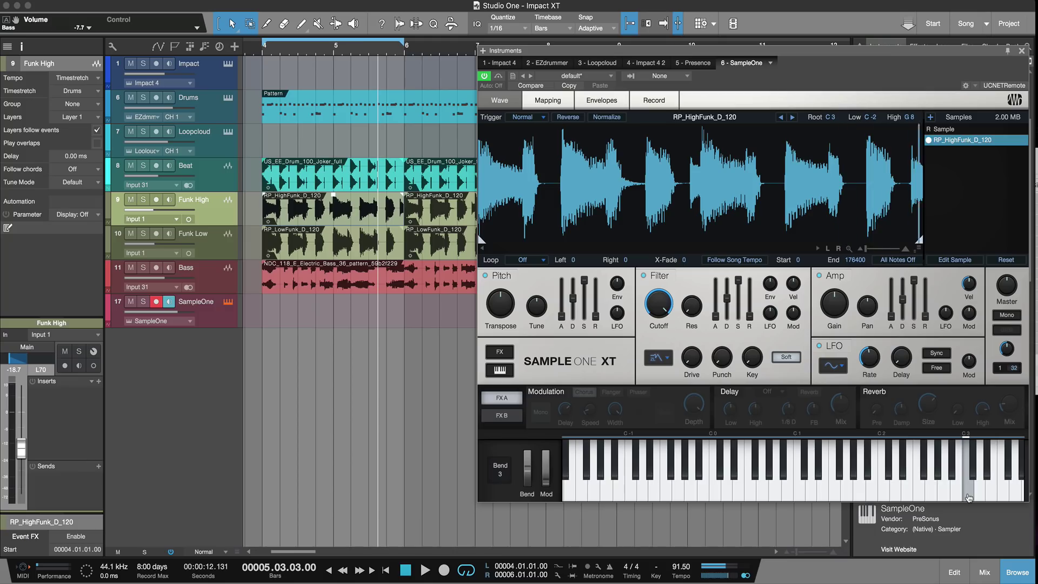
Reload SampleOne XT's default preset and load the RP_HighFunk_D_120 clip as separate slices mapped to consecutive keys.
{"action": "left_click", "coordinate": [530, 75]}
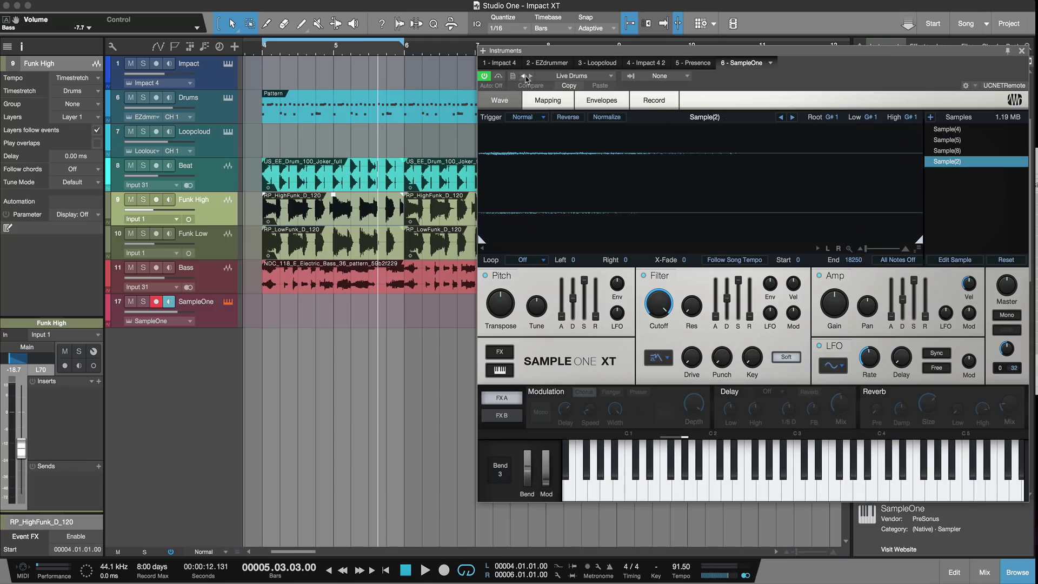
{"action": "left_click", "coordinate": [522, 76]}
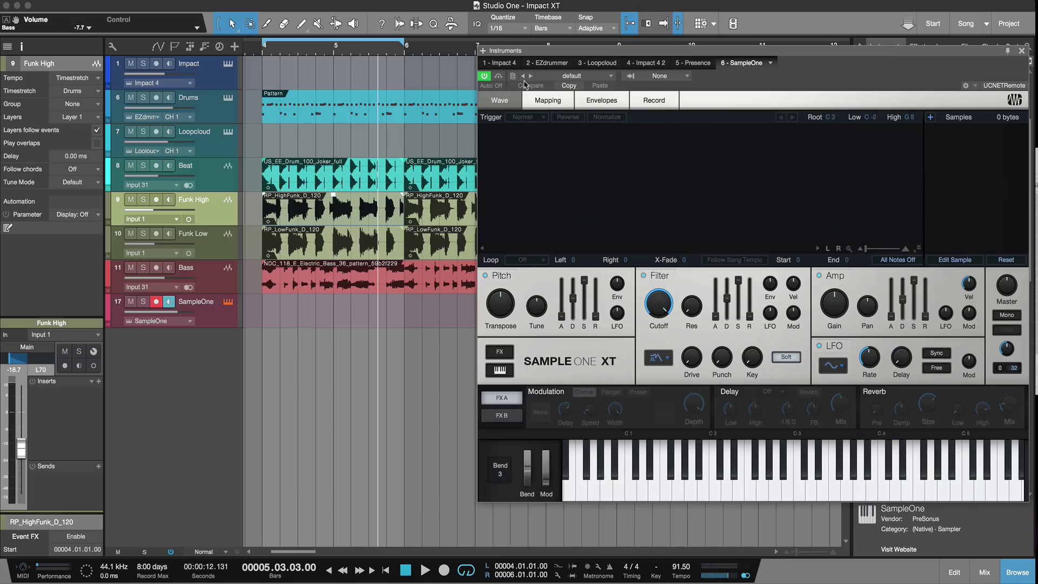
{"action": "left_click", "coordinate": [336, 221]}
{"action": "left_click_drag", "start_coordinate": [336, 222], "coordinate": [670, 208]}
{"action": "key", "text": "shift"}
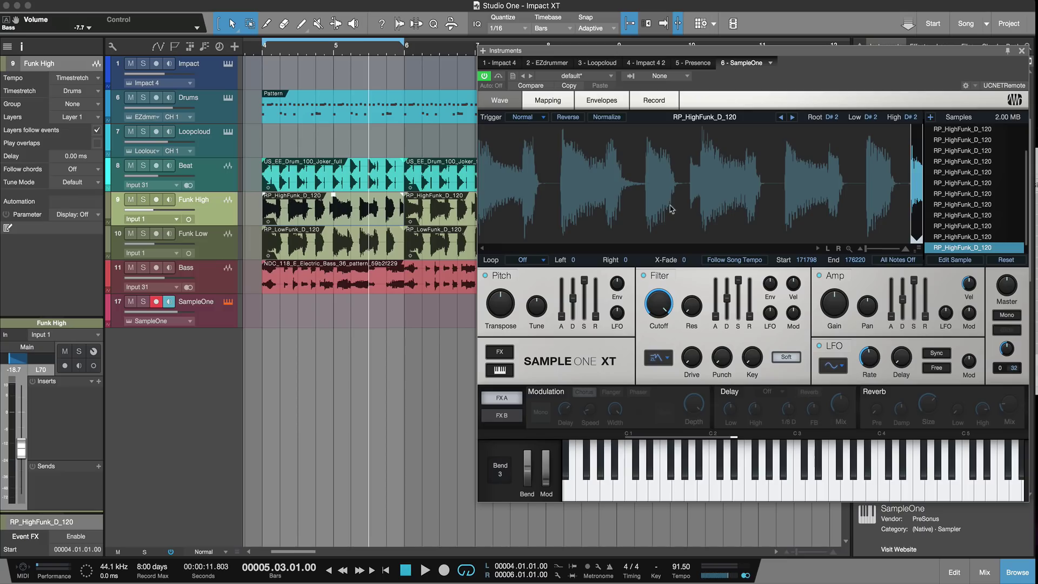
Audition the RP_HighFunk_D_120 slices on SampleOne XT's keyboard, from C 1 upwards.
{"action": "left_click", "coordinate": [642, 495]}
{"action": "left_click", "coordinate": [620, 495]}
{"action": "left_click", "coordinate": [631, 494]}
{"action": "left_click", "coordinate": [642, 495]}
{"action": "left_click", "coordinate": [655, 495]}
{"action": "left_click", "coordinate": [667, 495]}
{"action": "left_click", "coordinate": [679, 494]}
{"action": "left_click", "coordinate": [692, 494]}
{"action": "left_click", "coordinate": [704, 493]}
{"action": "left_click", "coordinate": [716, 493]}
{"action": "left_click", "coordinate": [724, 493]}
{"action": "left_click", "coordinate": [738, 489]}
{"action": "left_click", "coordinate": [728, 483]}
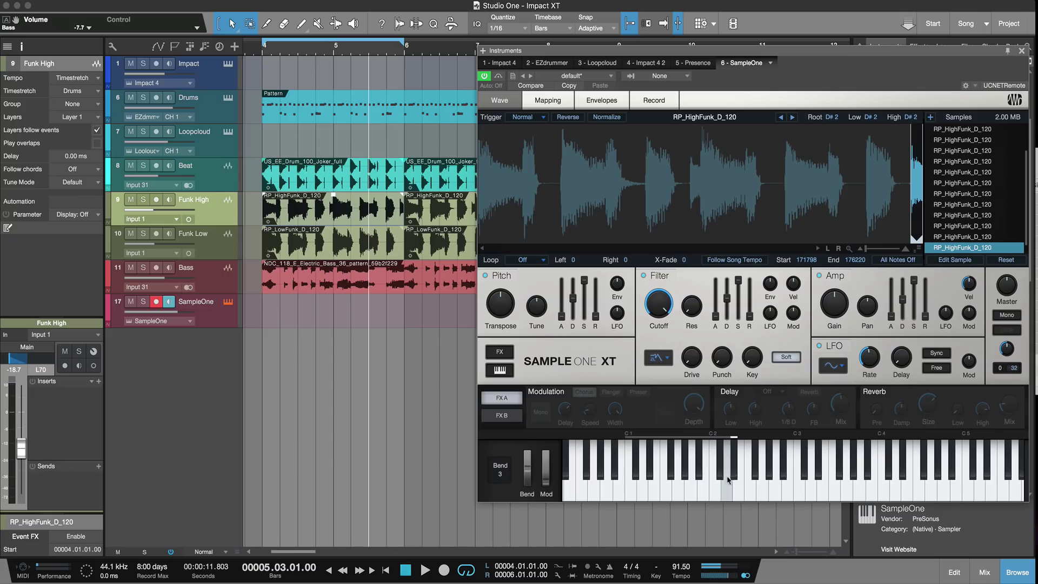
{"action": "left_click", "coordinate": [717, 493]}
{"action": "left_click", "coordinate": [692, 493]}
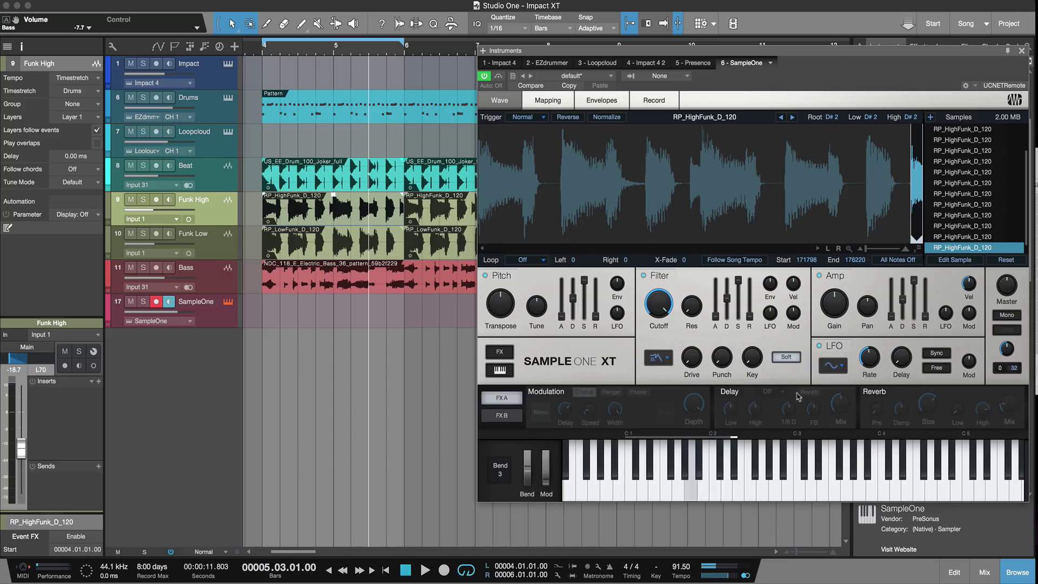
Examine SampleOne XT's sample editing mode, key mapping with the D# 1 slice, envelopes, waveform and FX B effects.
{"action": "left_click", "coordinate": [949, 264]}
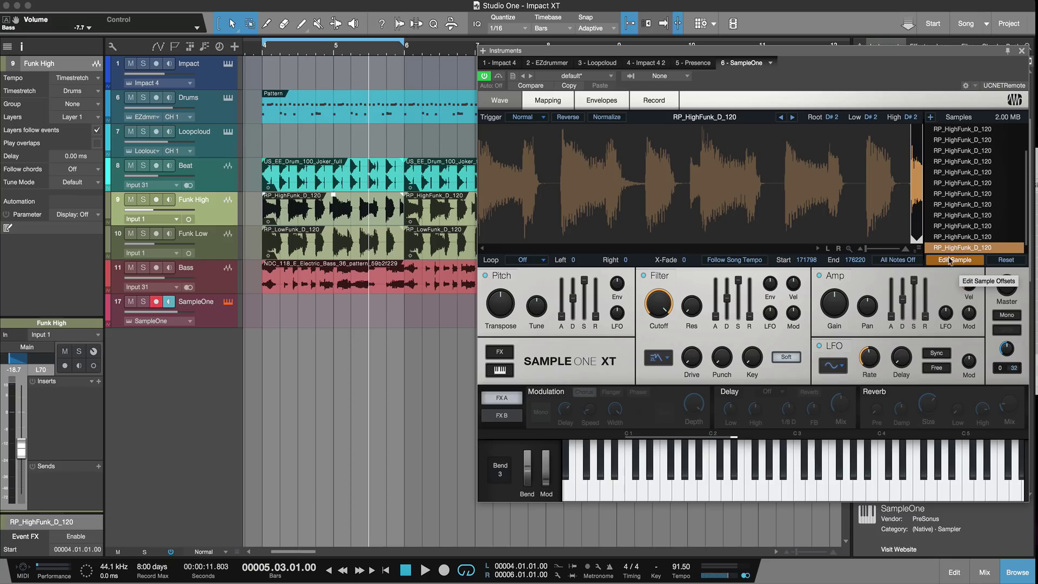
{"action": "left_click", "coordinate": [950, 261]}
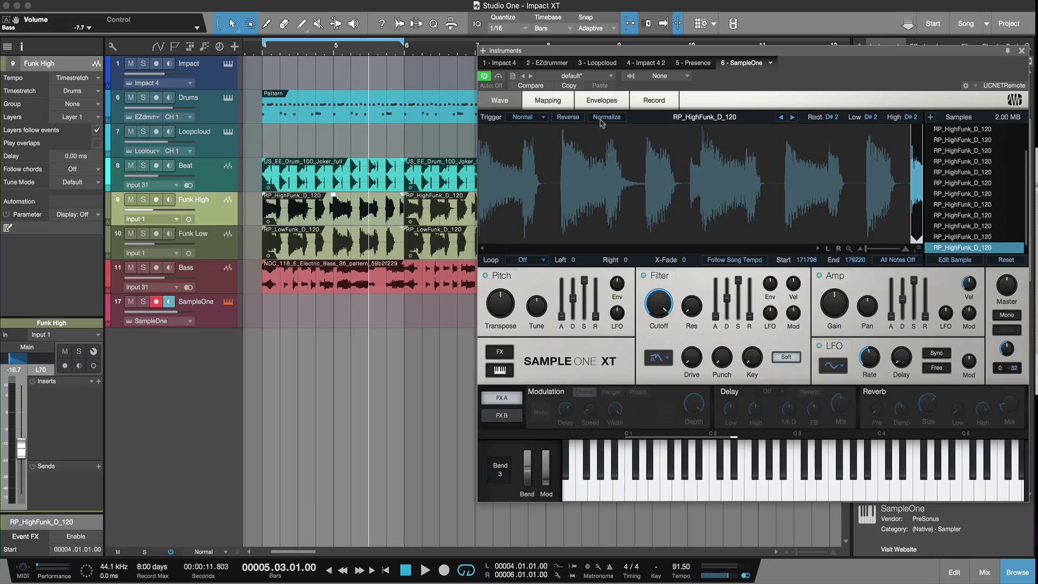
{"action": "left_click", "coordinate": [548, 100]}
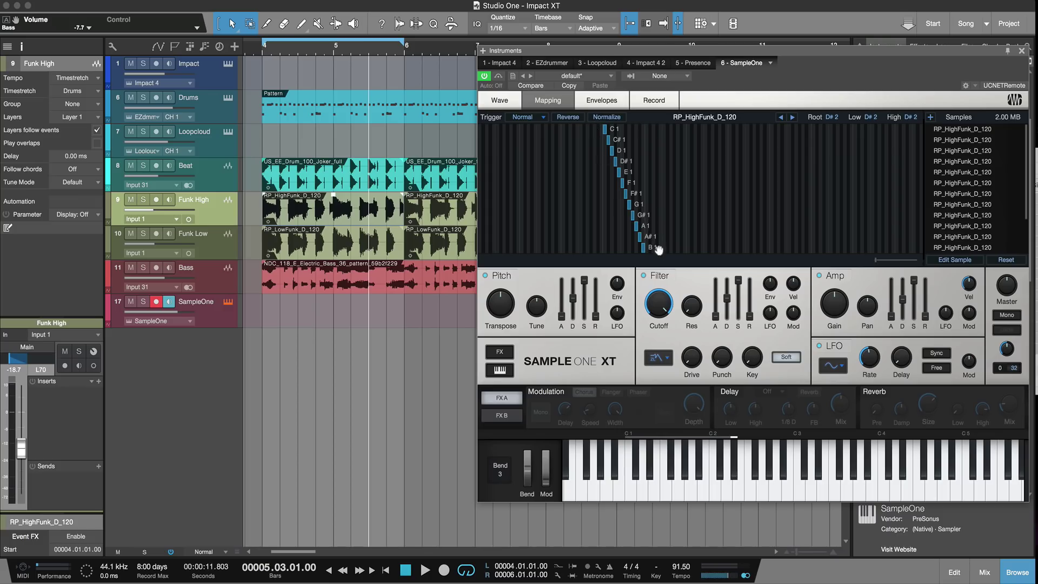
{"action": "mouse_move", "coordinate": [620, 161]}
{"action": "left_mouse_down"}
{"action": "mouse_move", "coordinate": [697, 165]}
{"action": "mouse_move", "coordinate": [649, 171]}
{"action": "mouse_move", "coordinate": [624, 161]}
{"action": "left_mouse_up"}
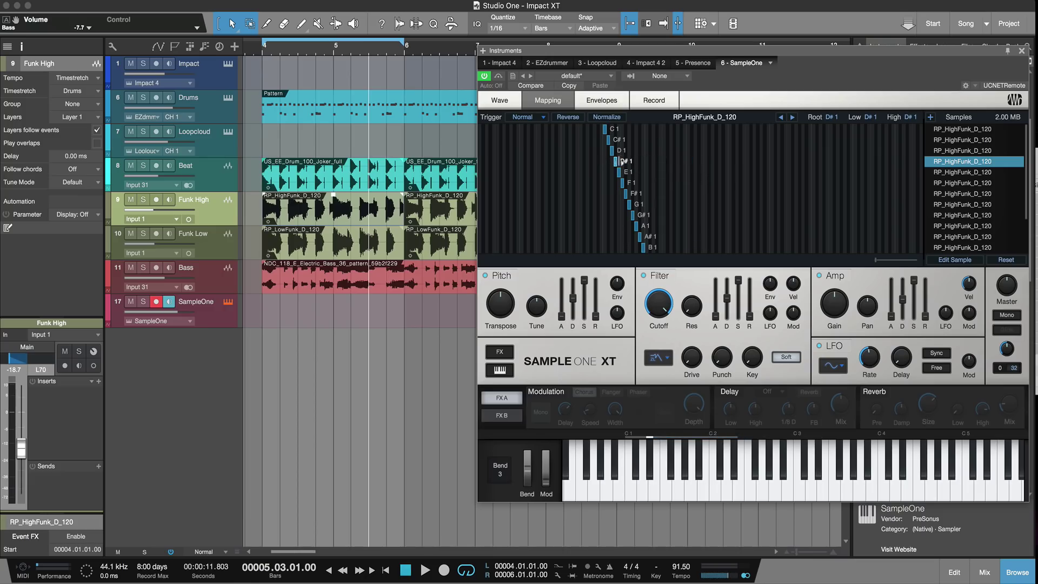
{"action": "left_click", "coordinate": [601, 100]}
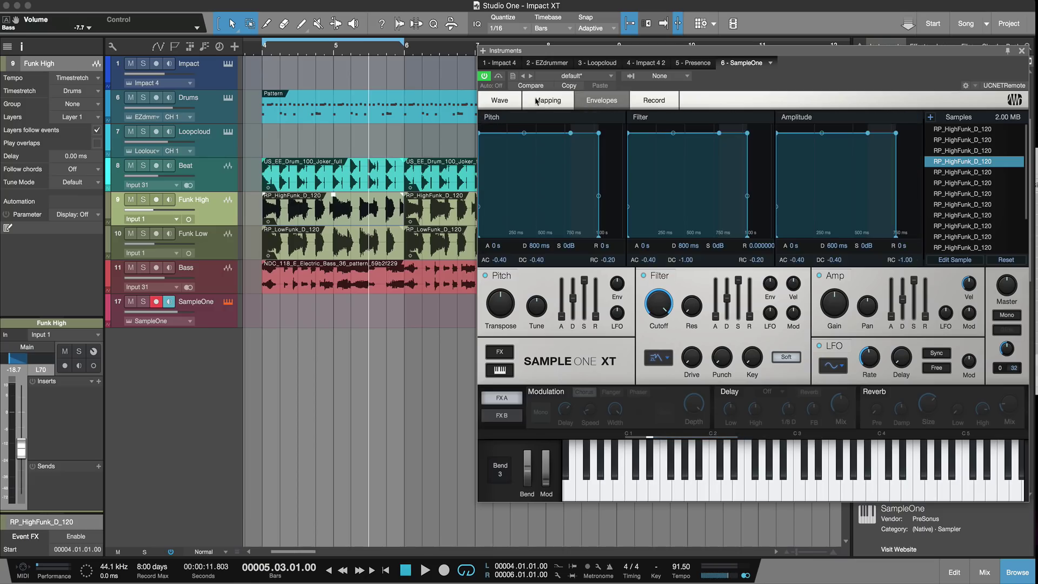
{"action": "left_click", "coordinate": [512, 101]}
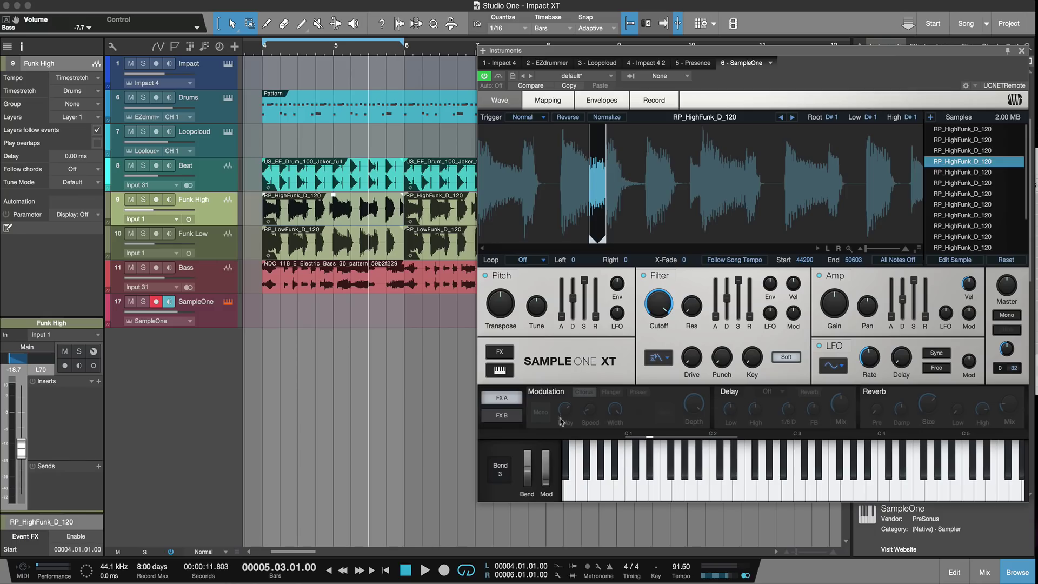
{"action": "left_click", "coordinate": [504, 416]}
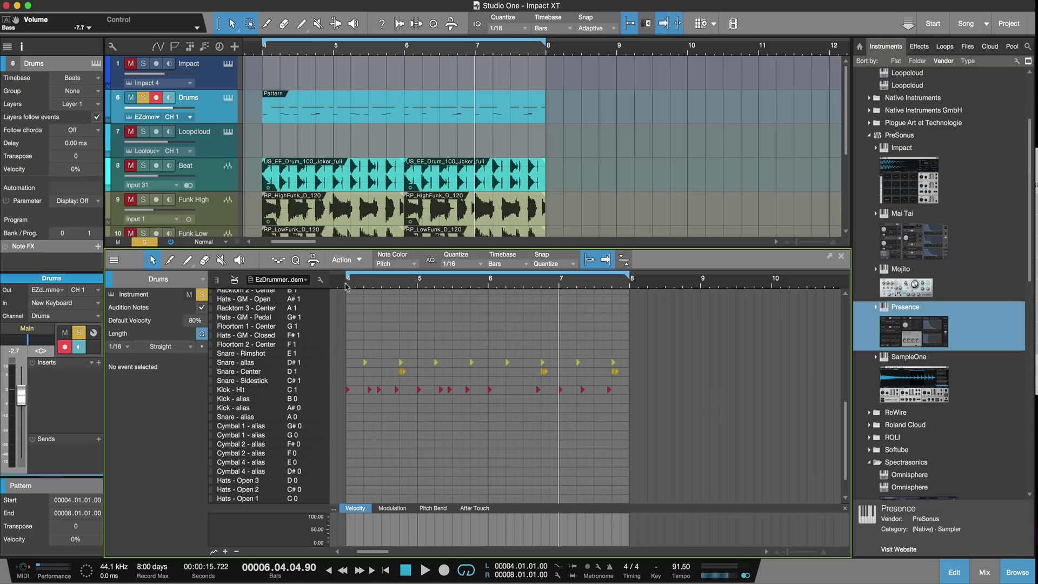
Show the Drums track's notes in piano view and return the editor to drum view.
{"action": "left_click", "coordinate": [217, 280]}
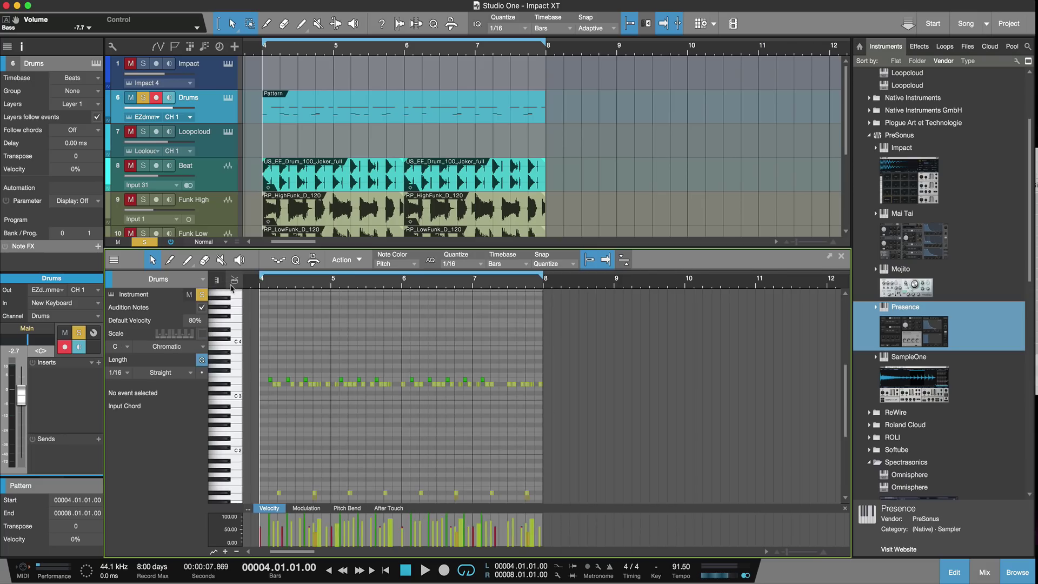
{"action": "left_click", "coordinate": [234, 280]}
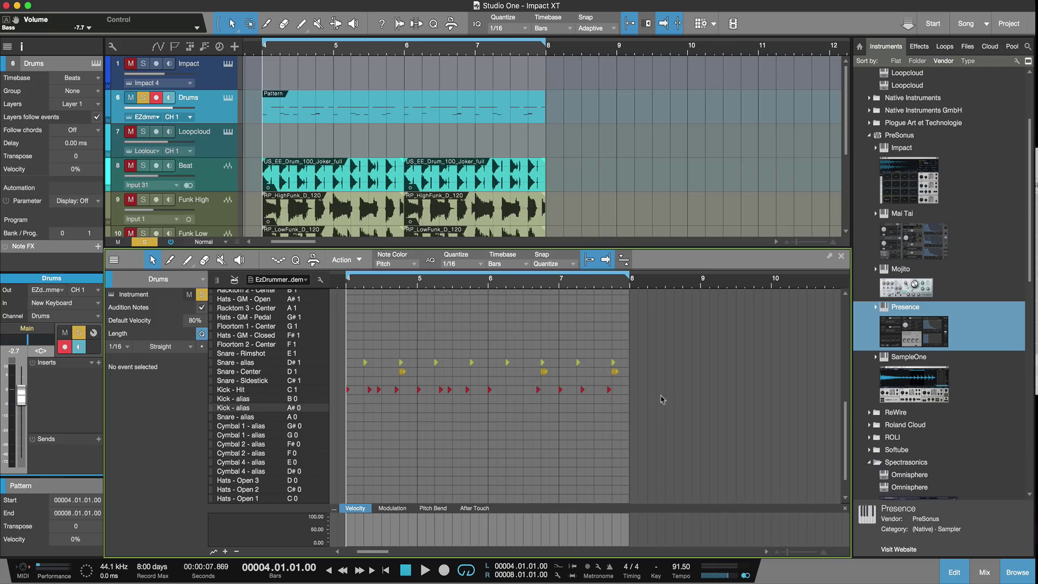
Switch to the Patterns song, enlarge its pattern editor and play back the Verse 1 pattern.
{"action": "left_click", "coordinate": [987, 25]}
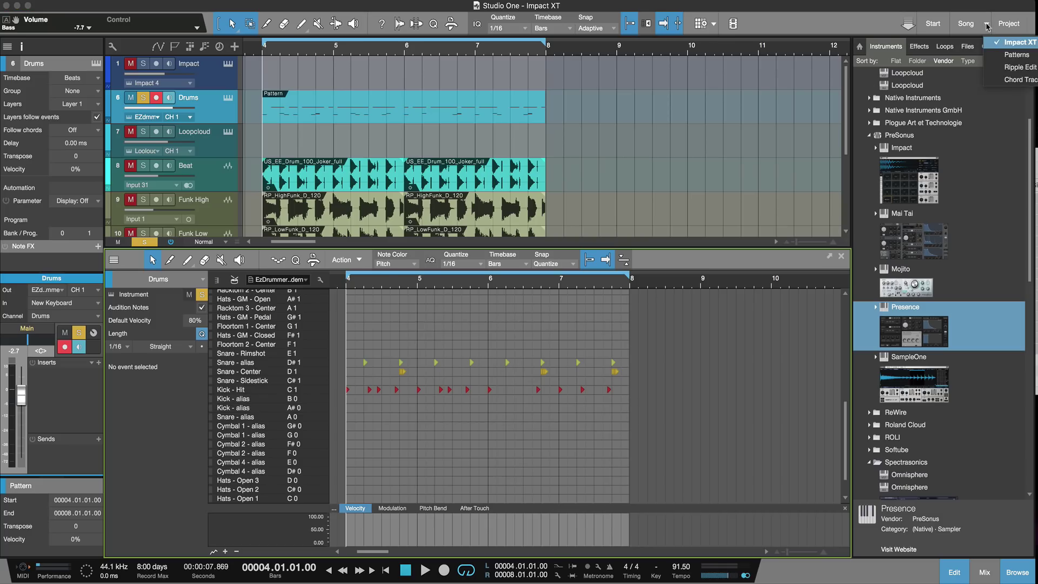
{"action": "left_click", "coordinate": [997, 54]}
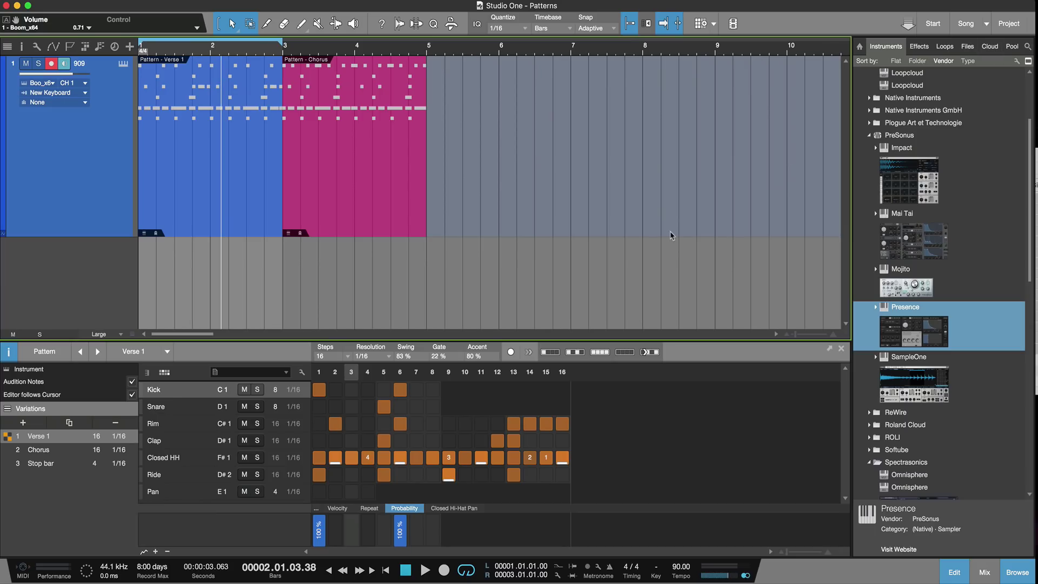
{"action": "left_click_drag", "start_coordinate": [609, 341], "coordinate": [597, 273]}
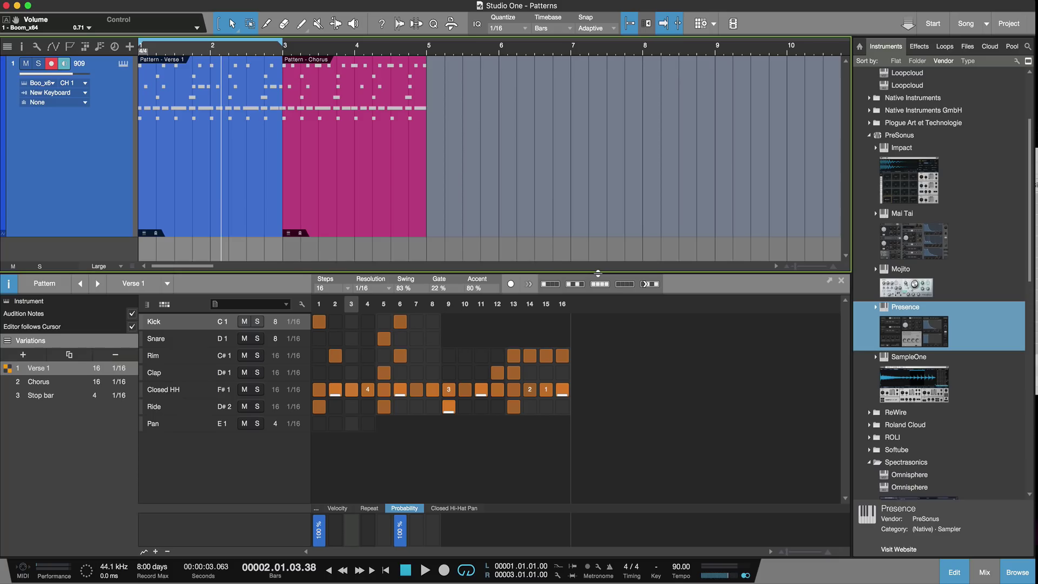
{"action": "key", "text": "space"}
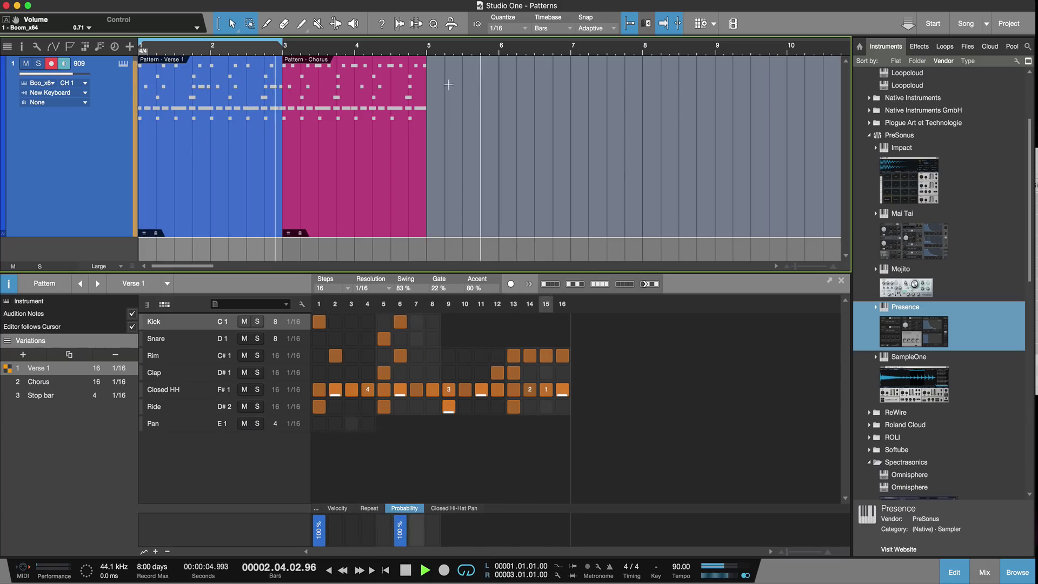
{"action": "key", "text": "space"}
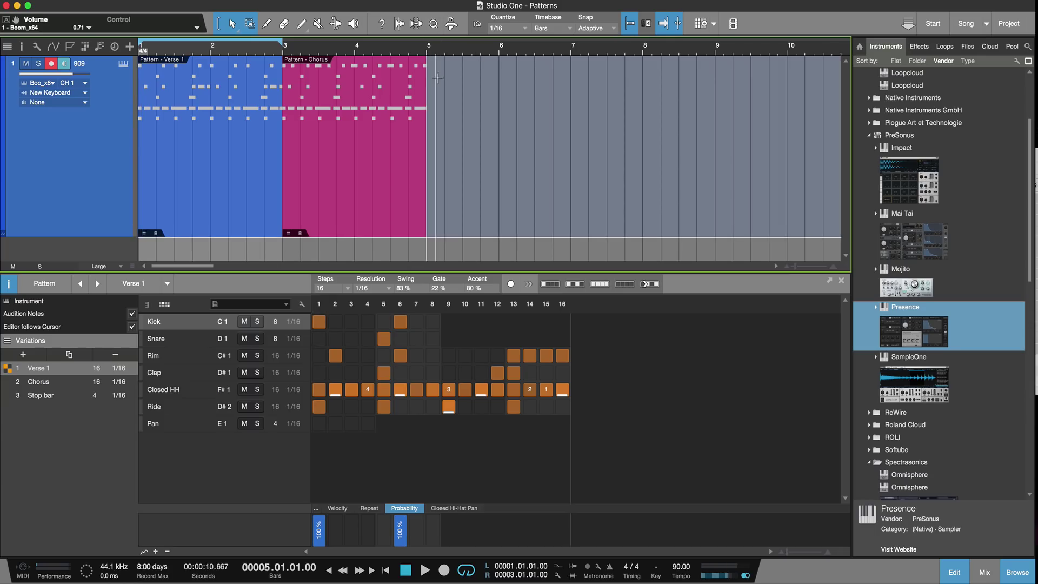
Insert a new pattern at bar 5 on the 909 track with kicks on steps 1, 5, 9 and 13, and play it.
{"action": "key", "text": "super+shift+p"}
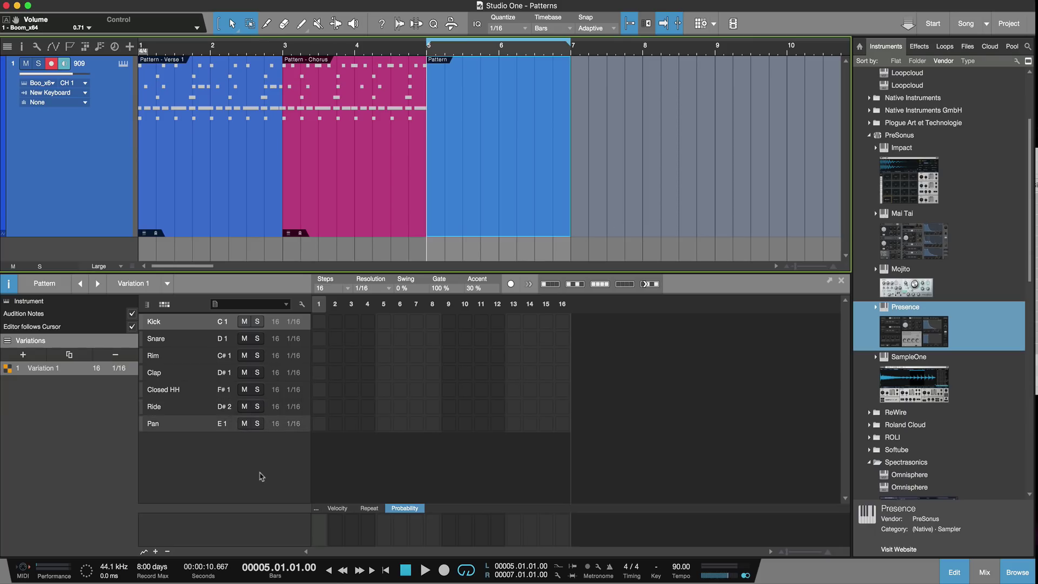
{"action": "left_click", "coordinate": [319, 321]}
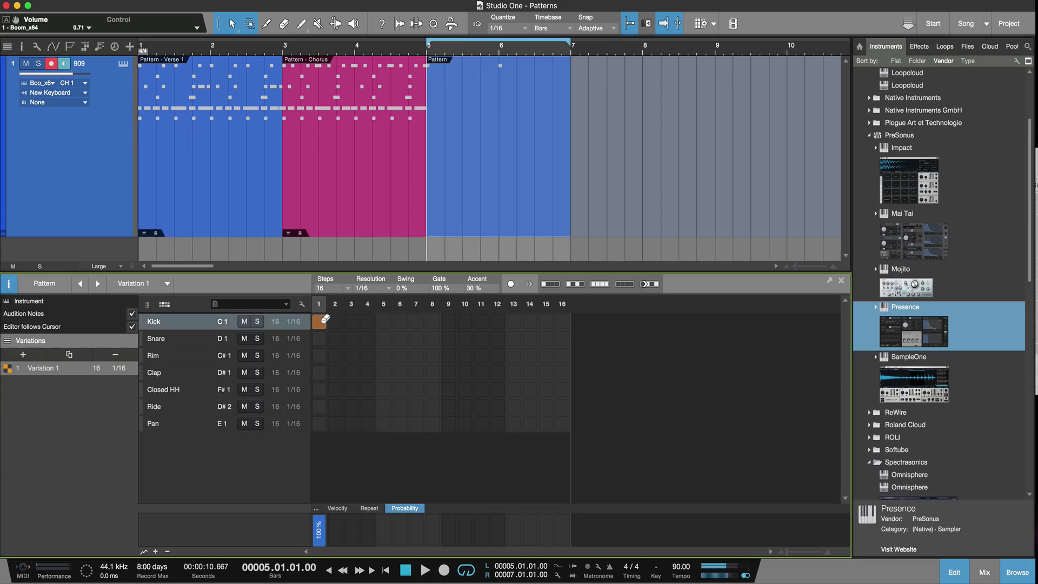
{"action": "left_click", "coordinate": [383, 321]}
{"action": "left_click", "coordinate": [449, 321]}
{"action": "left_click", "coordinate": [514, 322]}
{"action": "key", "text": "space"}
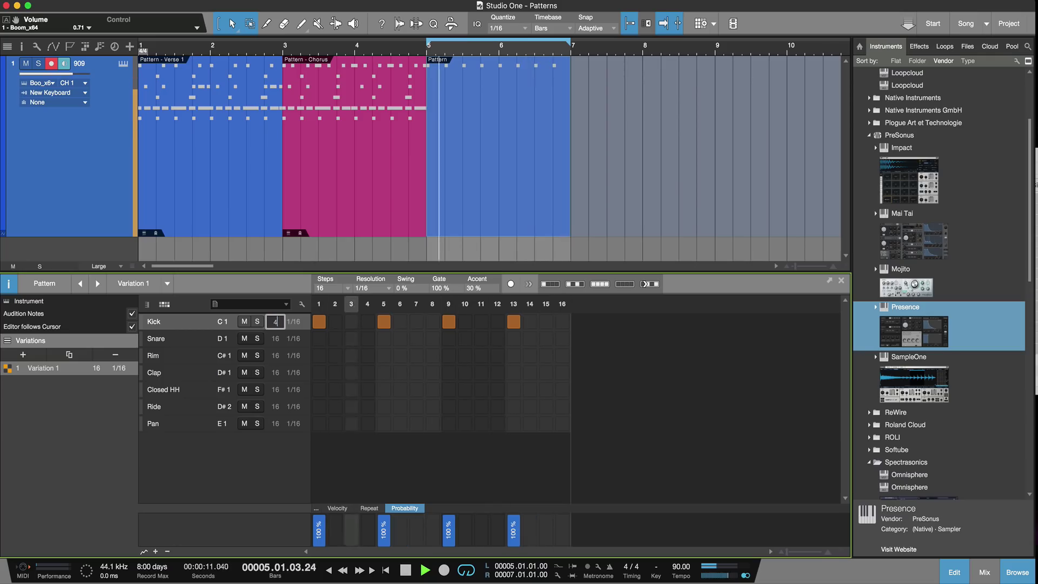
Limit the Kick lane to 4 steps and fill all 16 steps of the Closed HH lane.
{"action": "left_click_drag", "start_coordinate": [275, 321], "coordinate": [276, 341]}
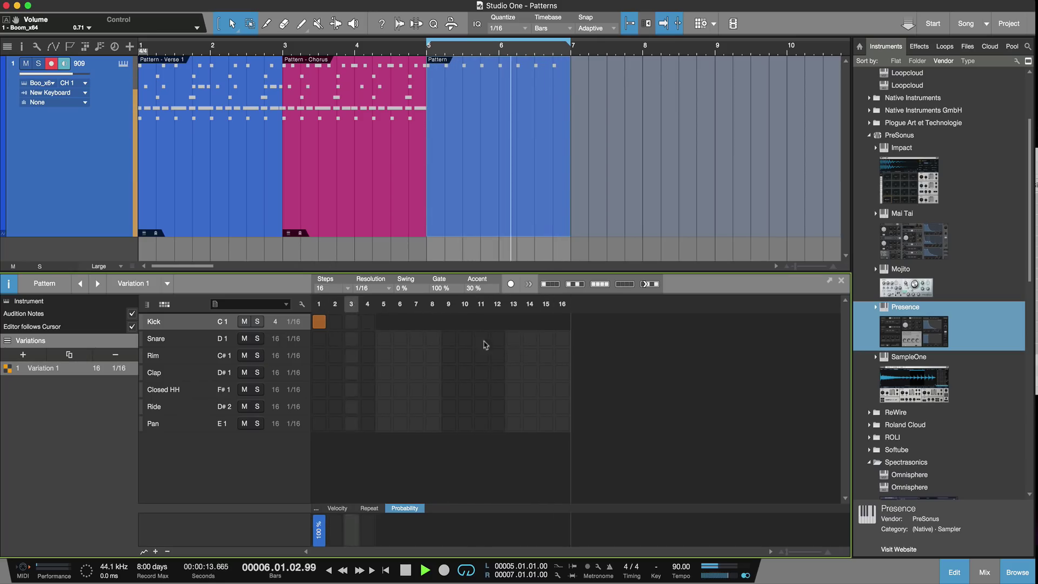
{"action": "double_click", "coordinate": [276, 338]}
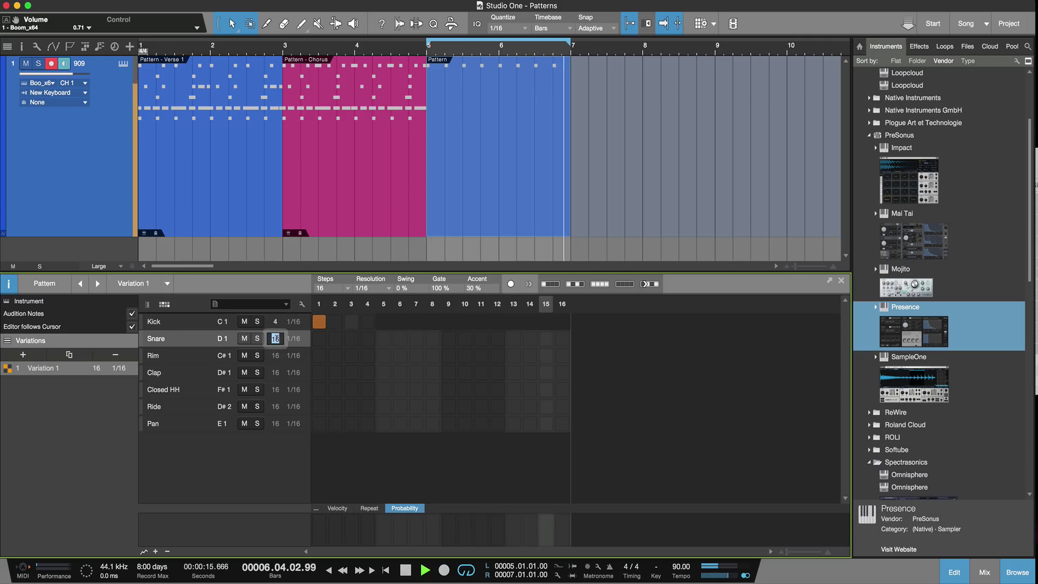
{"action": "double_click", "coordinate": [276, 389]}
{"action": "mouse_move", "coordinate": [318, 390]}
{"action": "left_mouse_down"}
{"action": "mouse_move", "coordinate": [533, 391]}
{"action": "mouse_move", "coordinate": [572, 405]}
{"action": "left_mouse_up"}
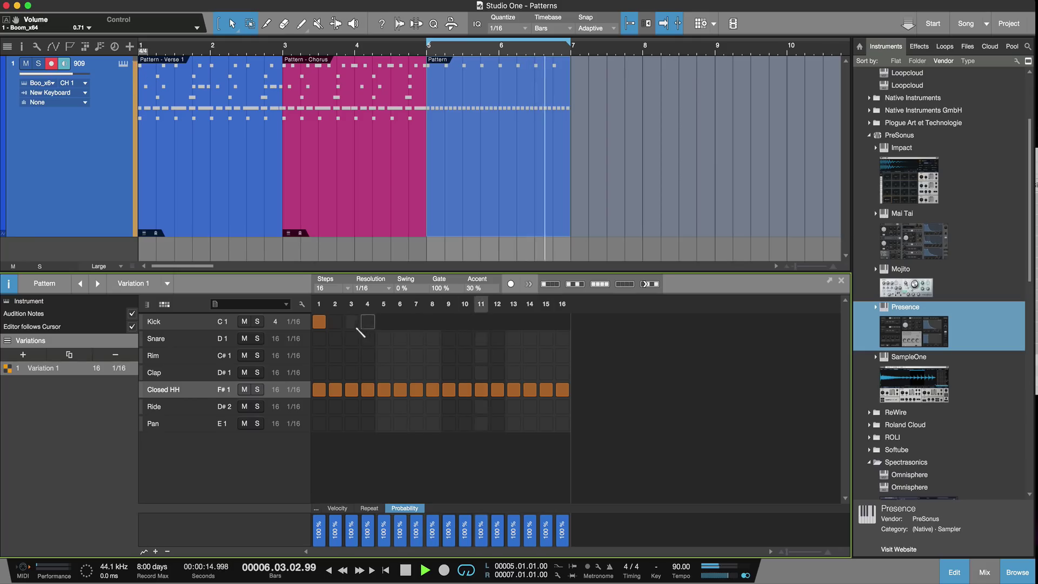
Set the Snare lane to 8 steps and place a snare hit on step 5.
{"action": "left_click_drag", "start_coordinate": [277, 342], "coordinate": [277, 359]}
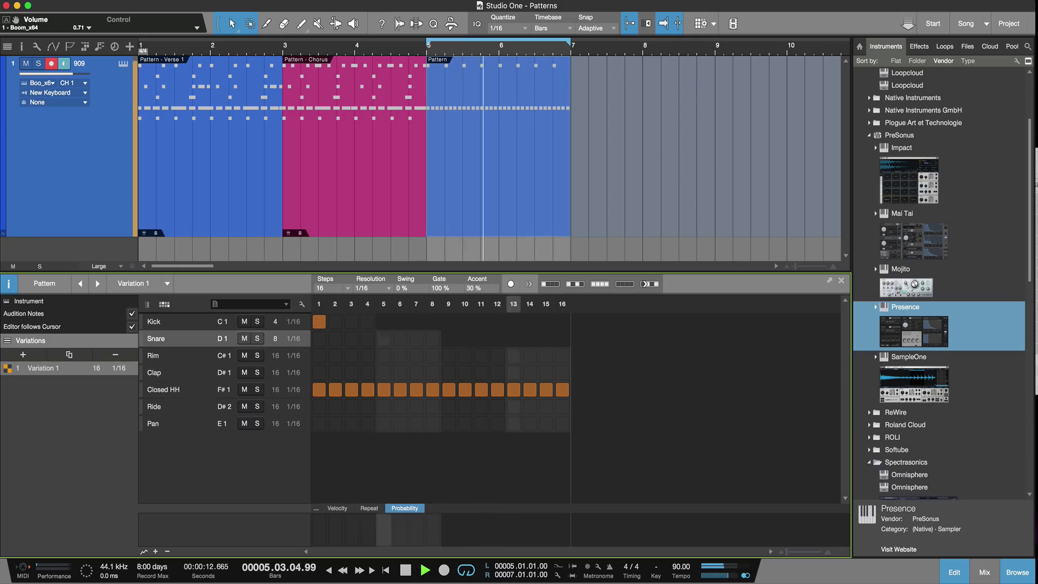
{"action": "left_click", "coordinate": [384, 339]}
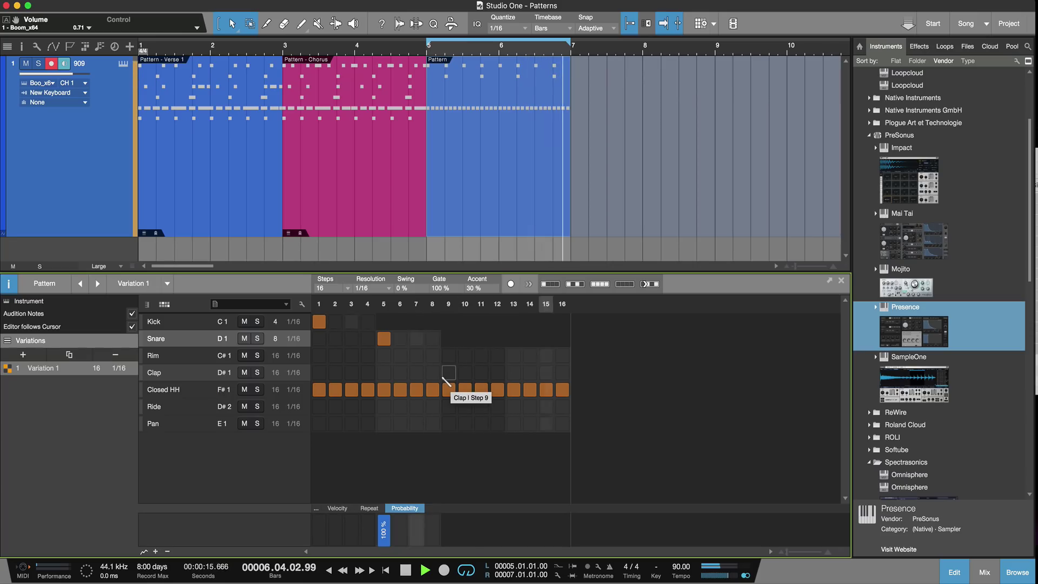
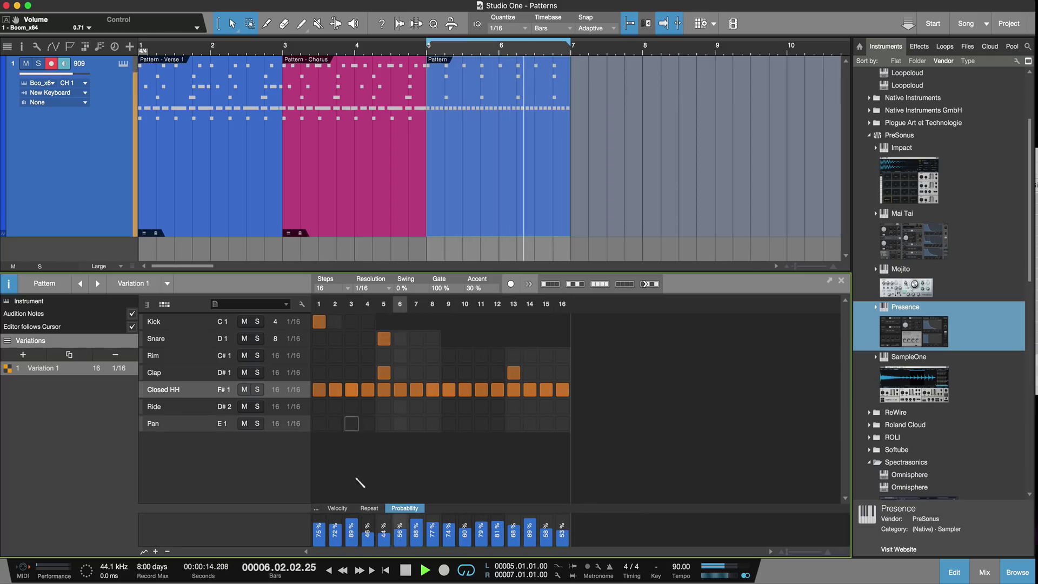
Give Closed HH repeats of 2 on steps 2 and 7, 4 on step 12 and 5 on step 14; set step 14's probability to 14 %.
{"action": "left_click", "coordinate": [369, 508]}
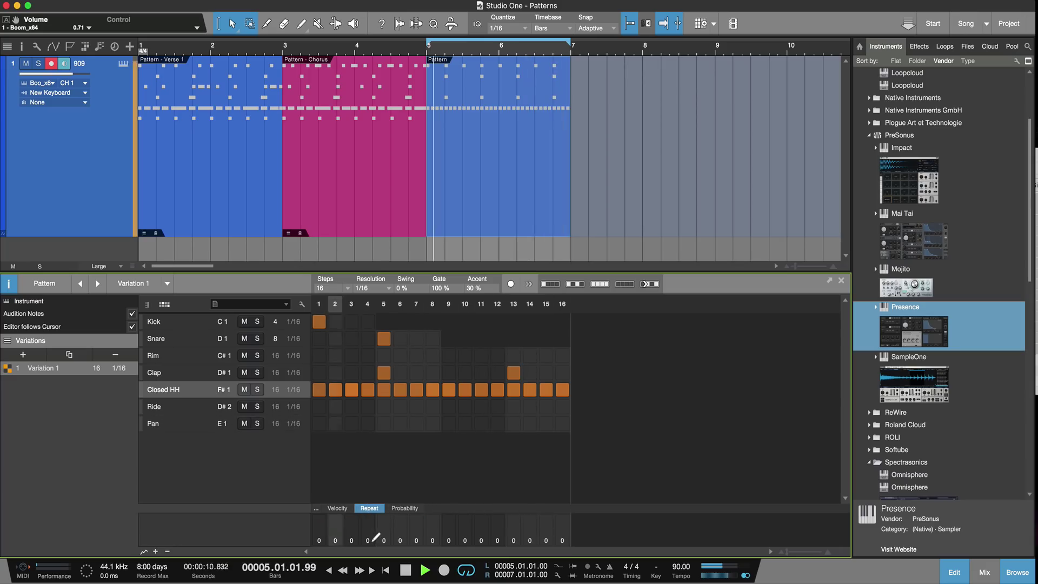
{"action": "left_click", "coordinate": [336, 542]}
{"action": "left_click", "coordinate": [416, 541]}
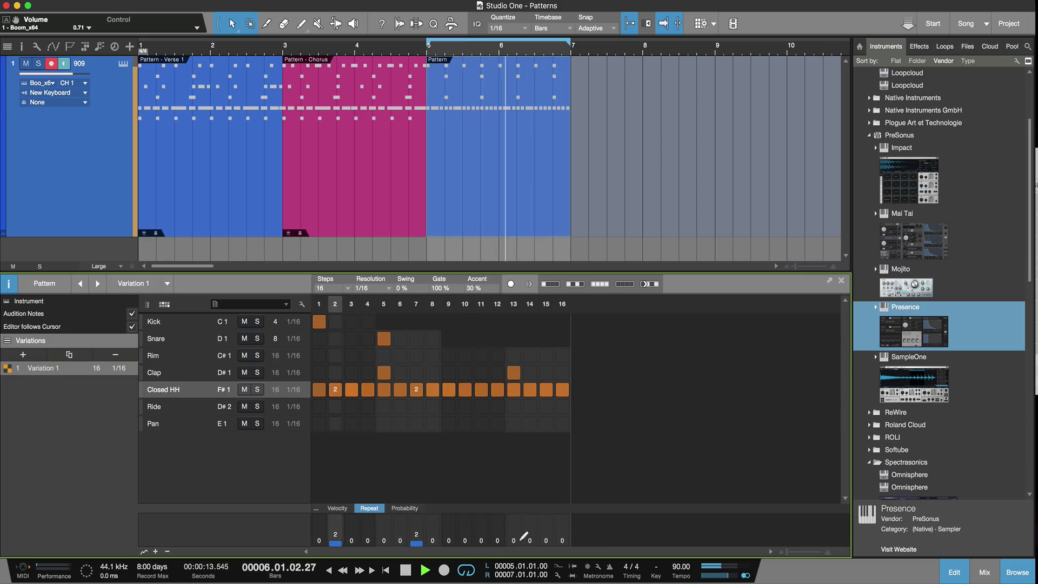
{"action": "left_click", "coordinate": [498, 535]}
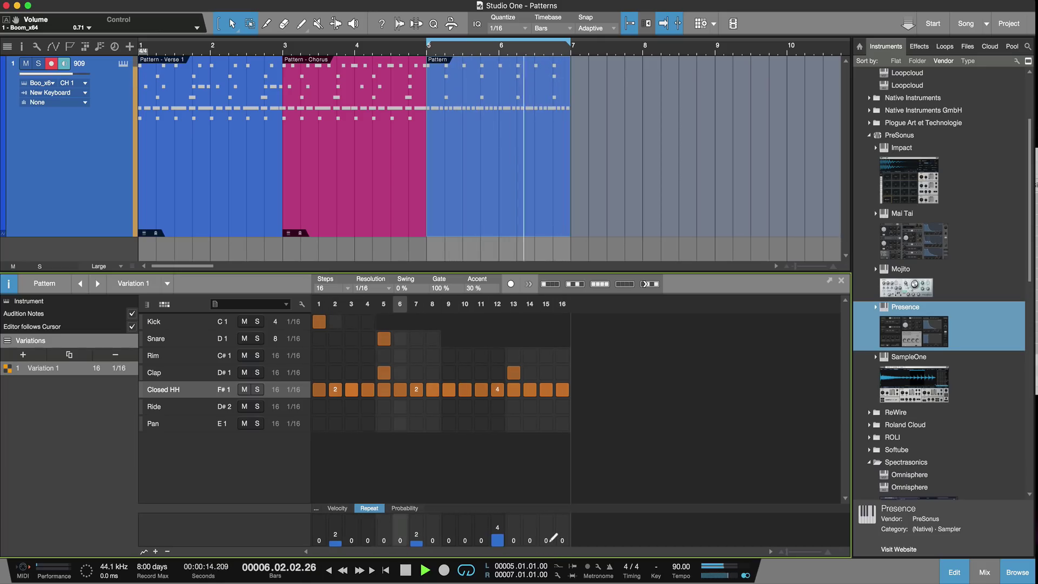
{"action": "left_click", "coordinate": [545, 522]}
{"action": "left_click", "coordinate": [547, 532]}
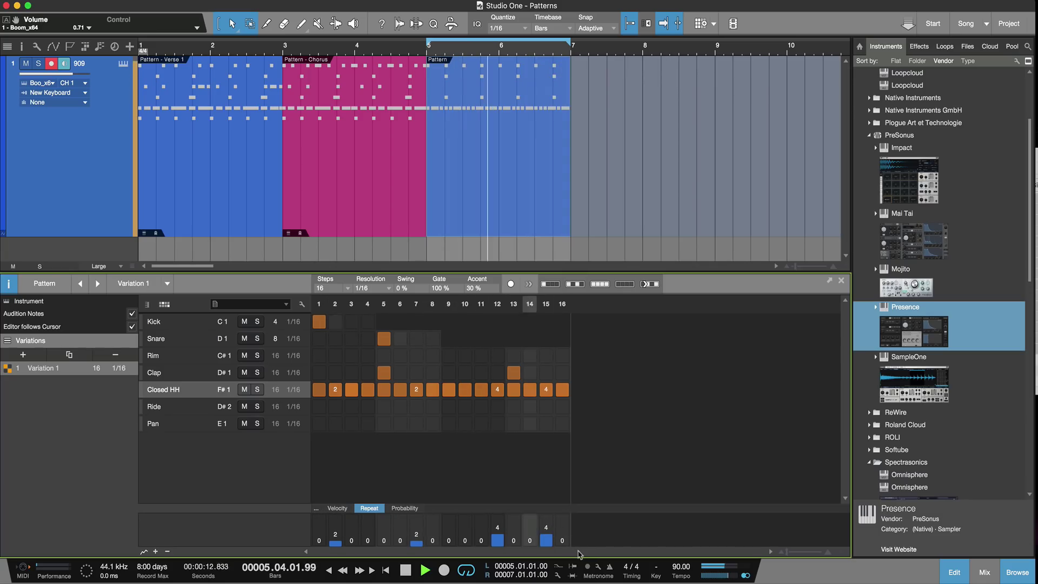
{"action": "left_click", "coordinate": [530, 531]}
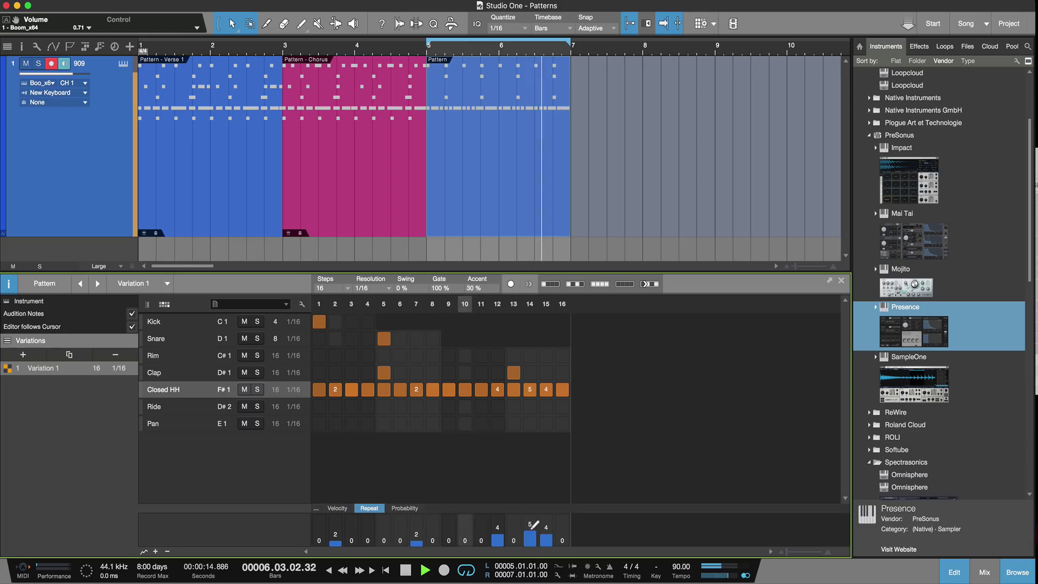
{"action": "left_click", "coordinate": [554, 542]}
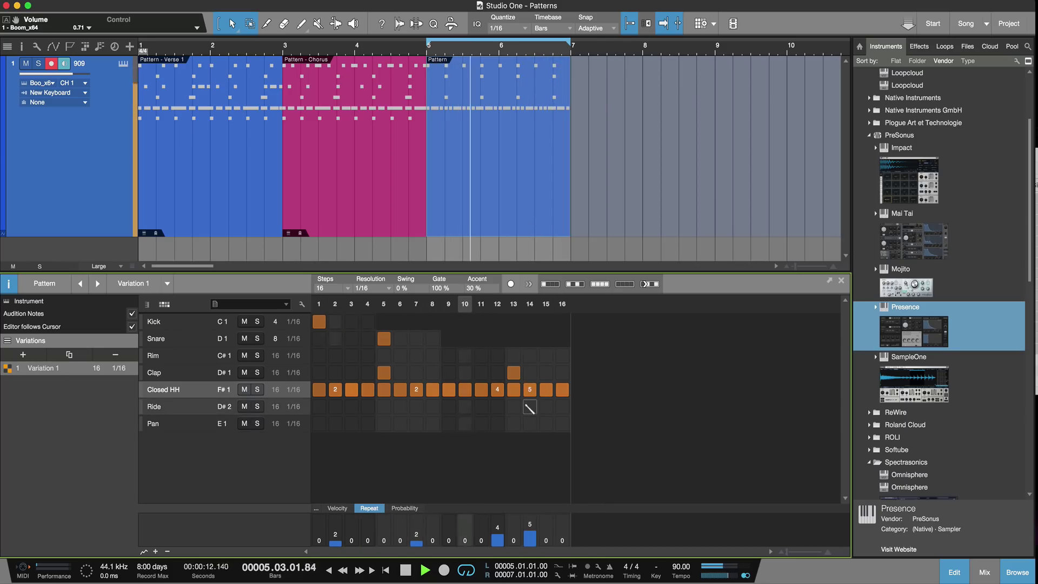
{"action": "left_click", "coordinate": [404, 509]}
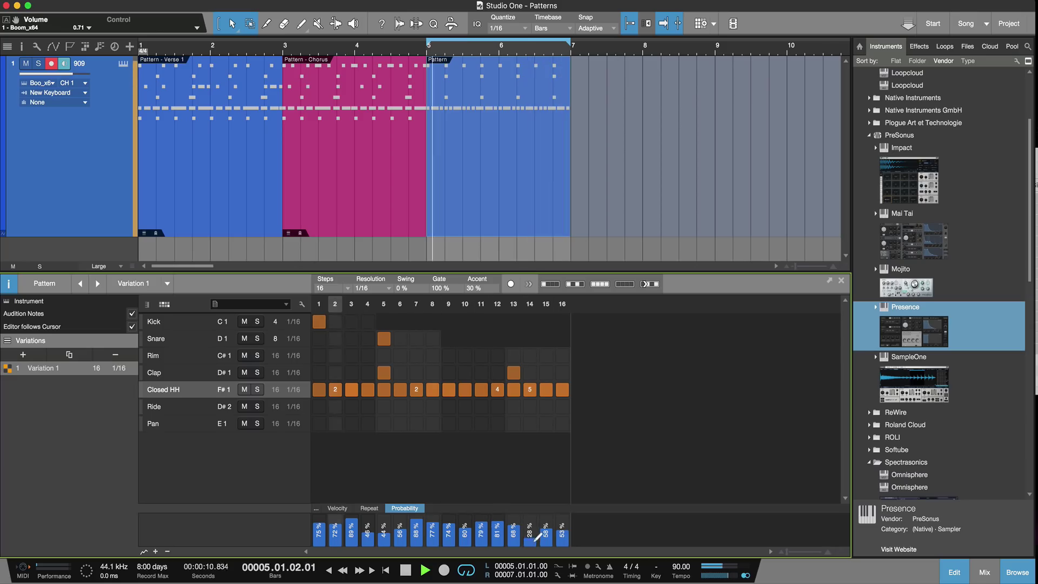
{"action": "left_click_drag", "start_coordinate": [532, 527], "coordinate": [529, 542]}
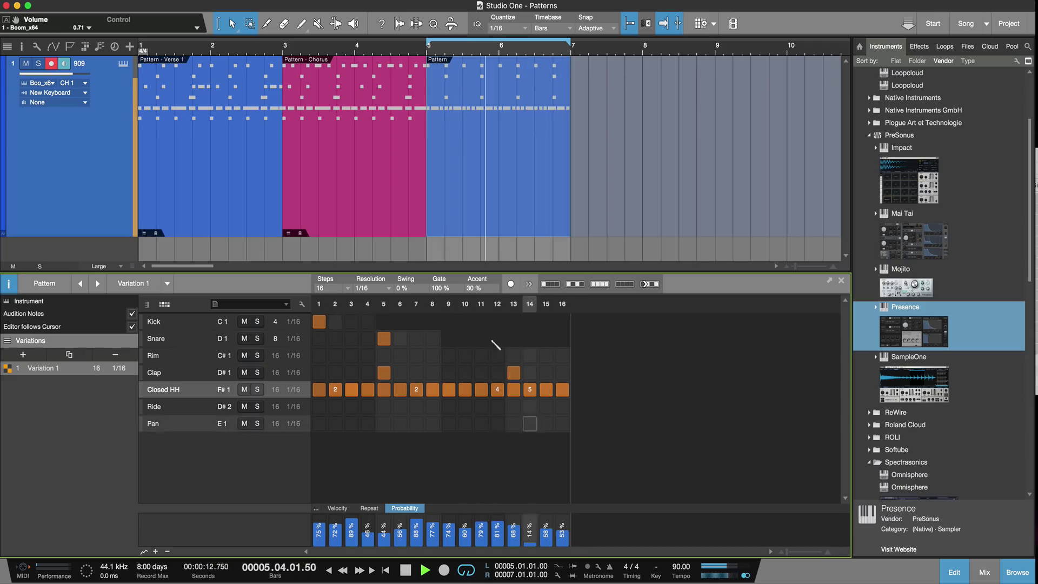
Set the Snare lane to 9 steps and the pattern's swing to 74 %.
{"action": "double_click", "coordinate": [276, 338]}
{"action": "type", "text": "9"}
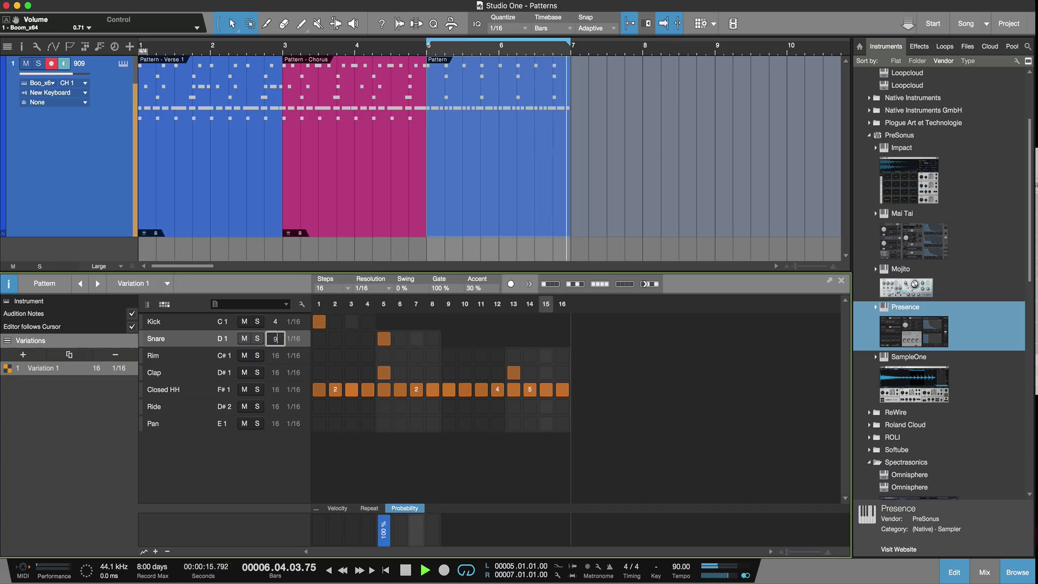
{"action": "key", "text": "Return"}
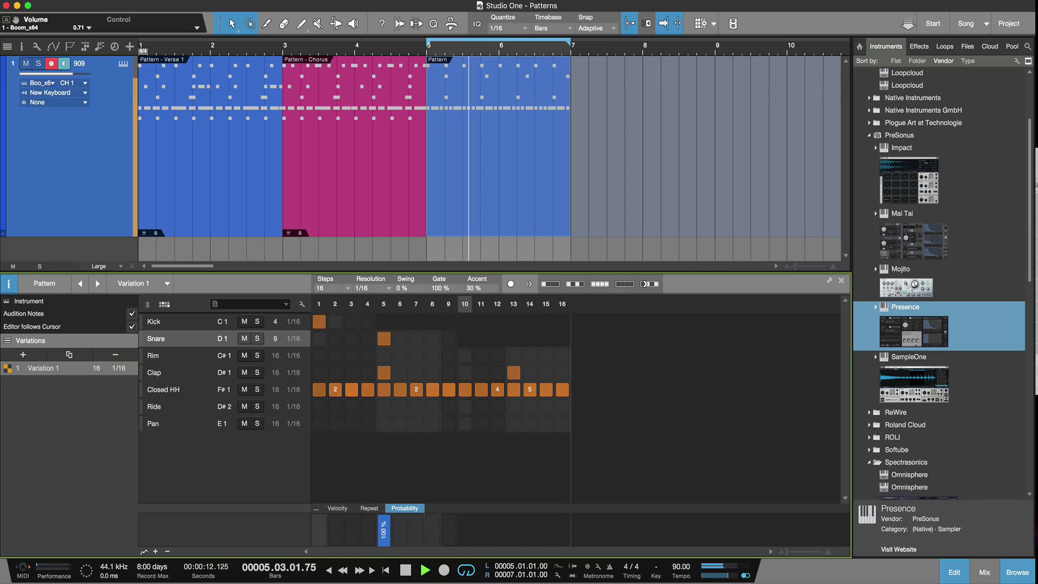
{"action": "left_click_drag", "start_coordinate": [397, 293], "coordinate": [404, 237]}
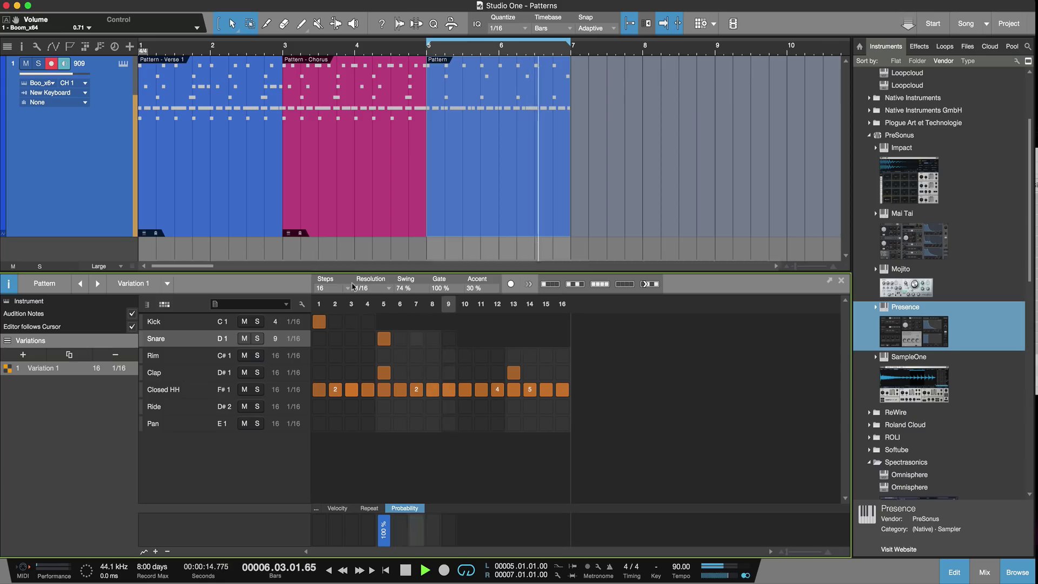
Set the Snare lane to 8 steps and its resolution to 1/8.
{"action": "left_click", "coordinate": [276, 337]}
{"action": "type", "text": "8"}
{"action": "key", "text": "Return"}
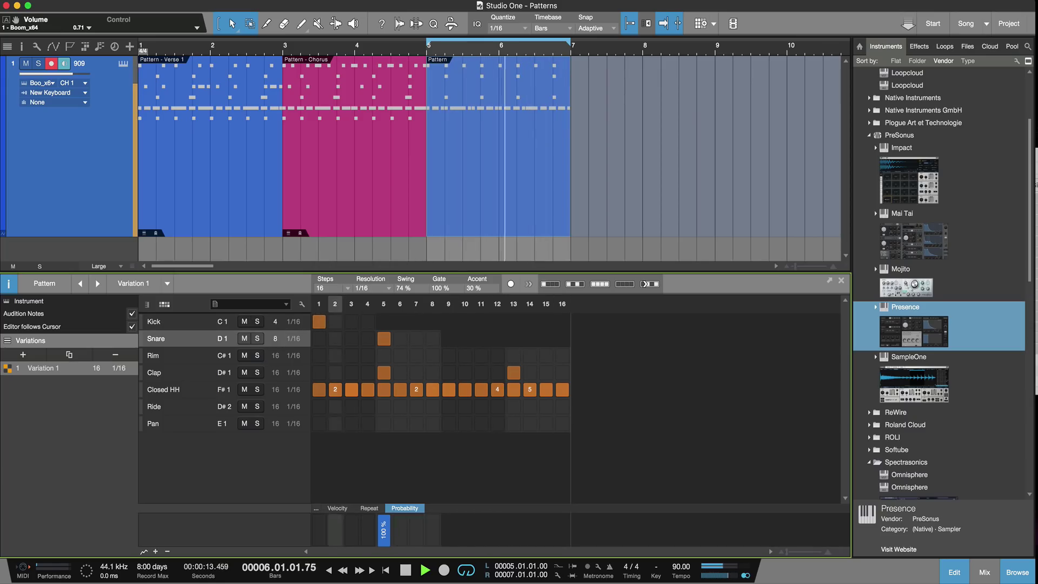
{"action": "left_click", "coordinate": [293, 338]}
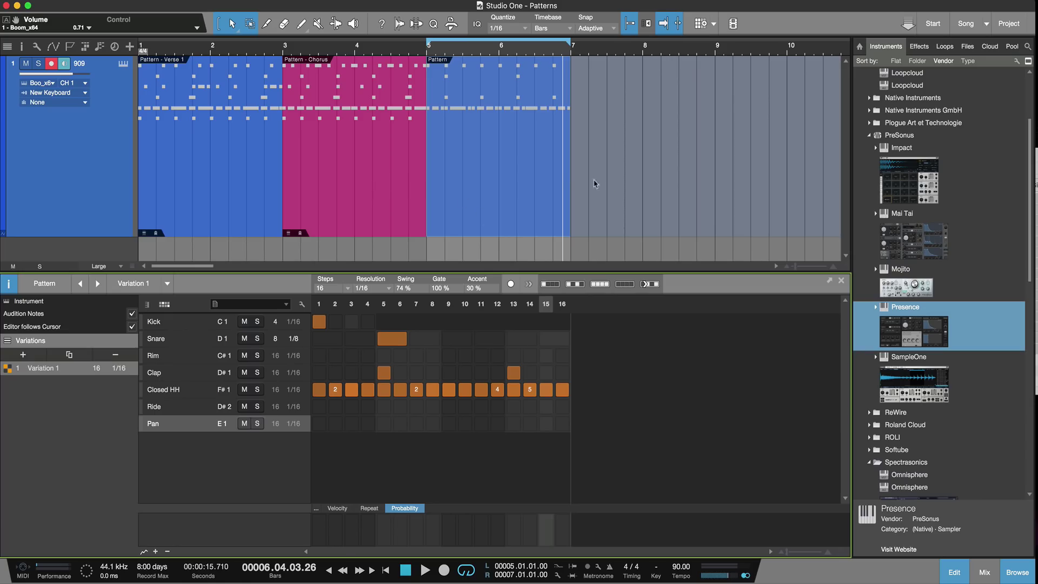
Play back the edited pattern at bar 5 and stop the playback.
{"action": "left_click_drag", "start_coordinate": [570, 179], "coordinate": [572, 201]}
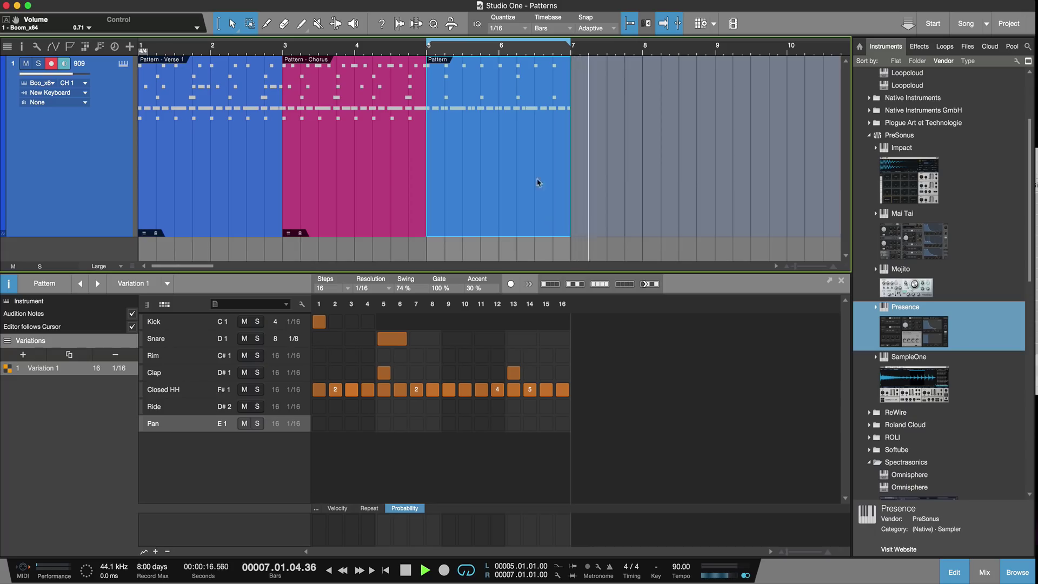
{"action": "key", "text": "space"}
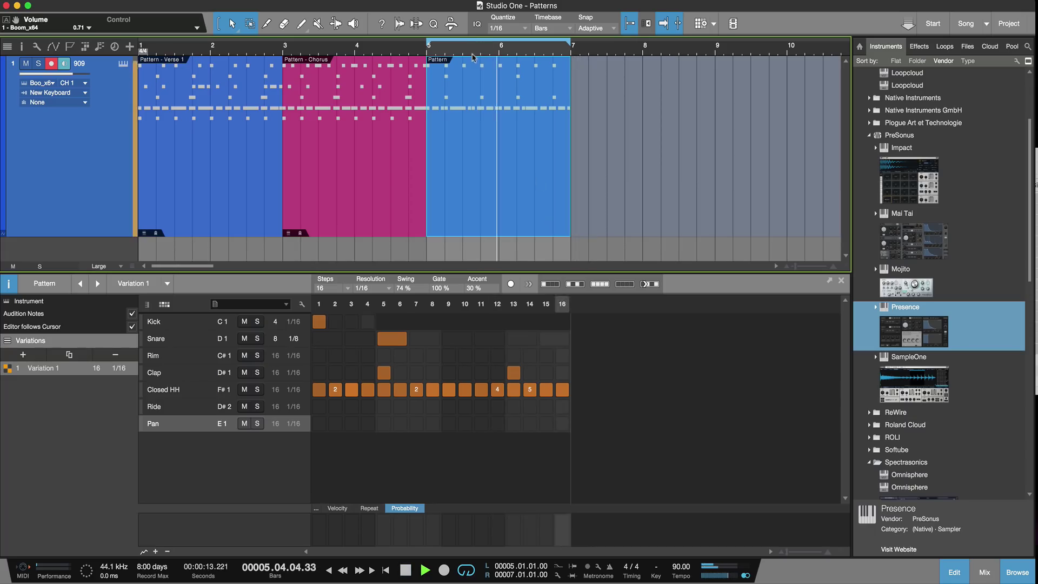
{"action": "key", "text": "space"}
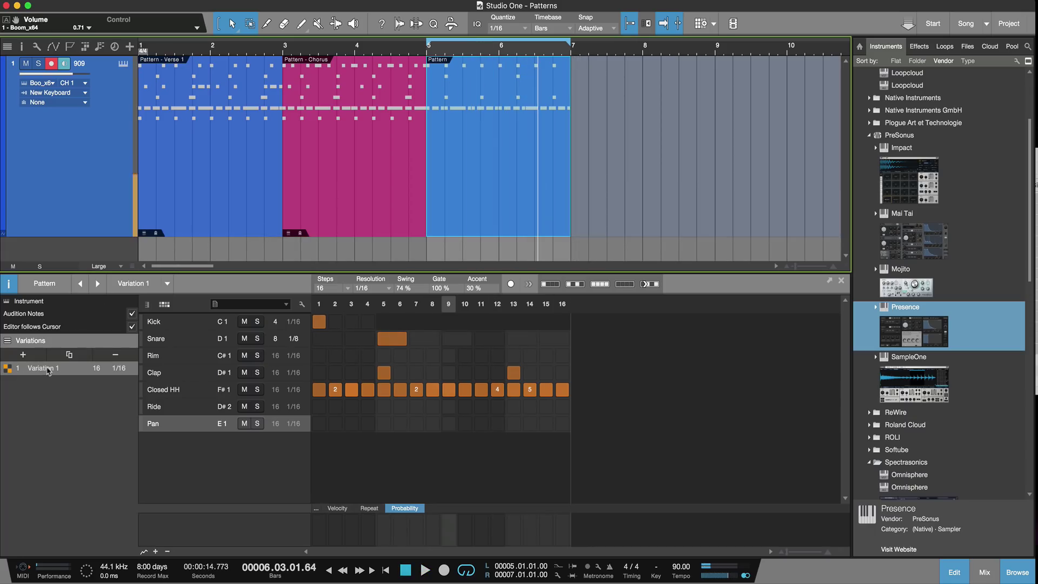
Duplicate Variation 1 as a second variation and copy the bar 5 pattern to bar 7.
{"action": "left_click", "coordinate": [68, 354]}
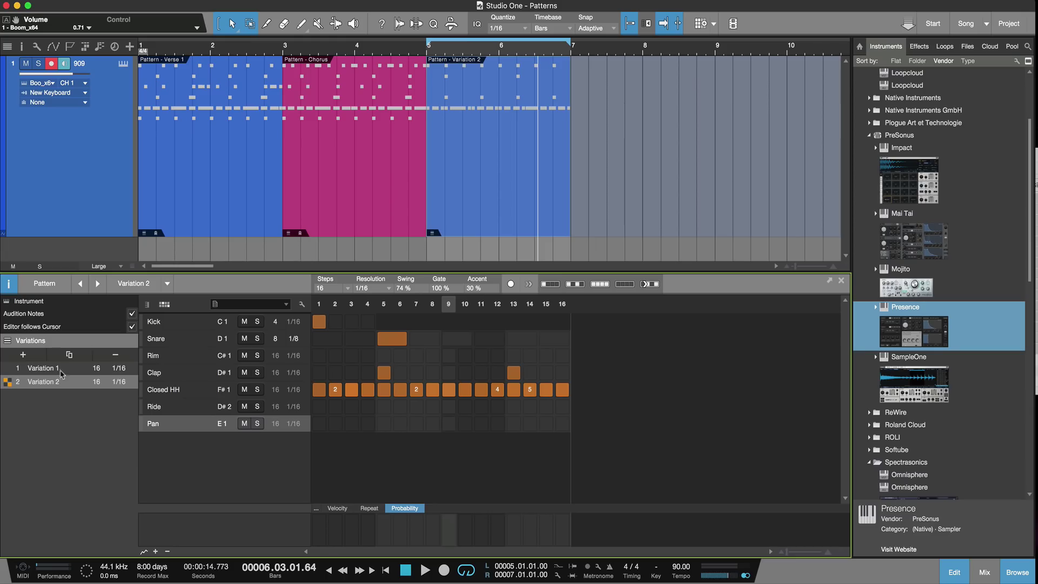
{"action": "left_click_drag", "start_coordinate": [491, 186], "coordinate": [667, 189]}
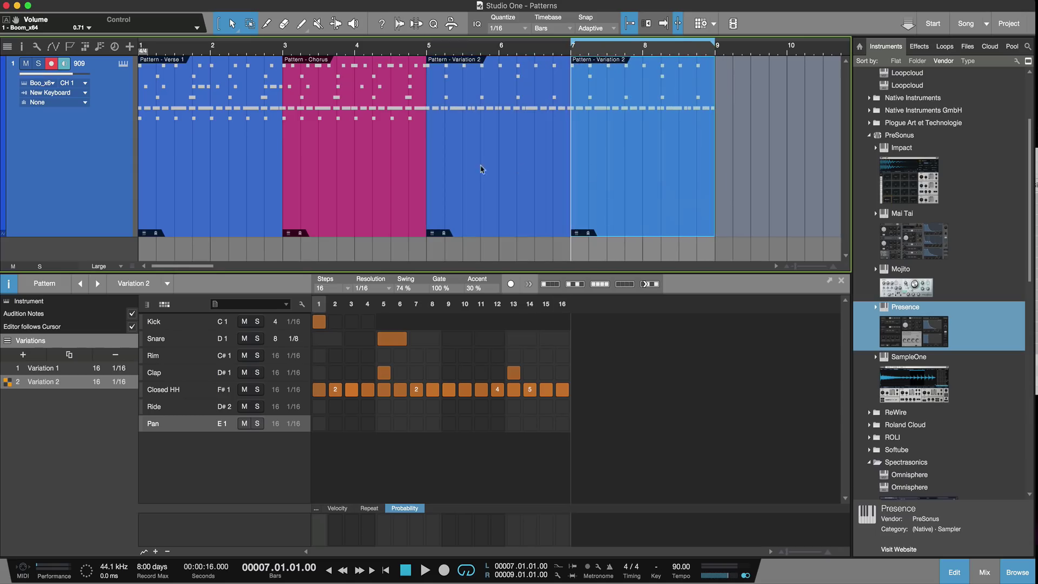
Assign Variation 1 to the pattern at bar 5.
{"action": "left_click", "coordinate": [464, 175]}
{"action": "left_click", "coordinate": [64, 374]}
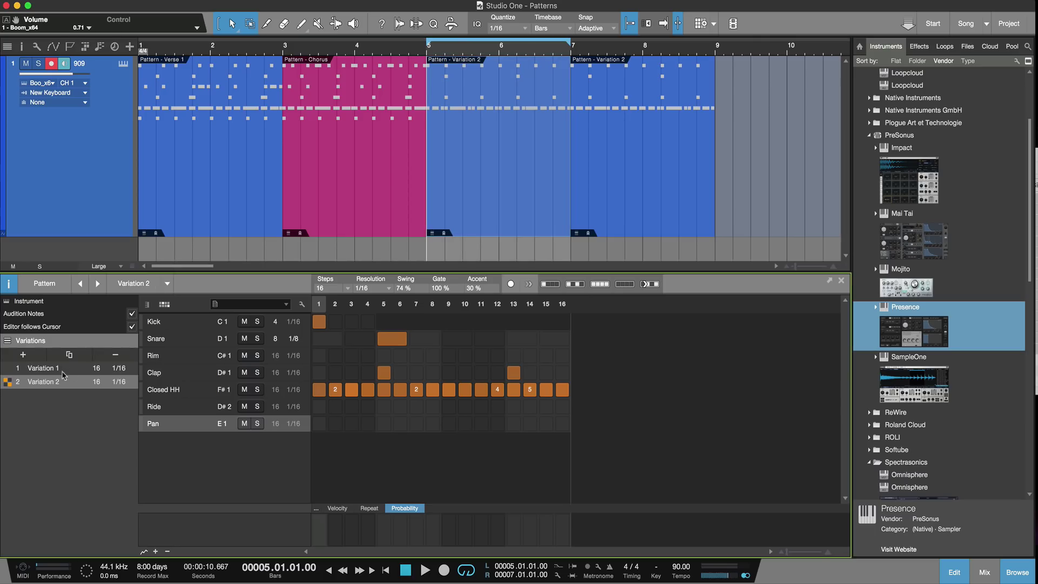
{"action": "left_click", "coordinate": [9, 371]}
Play the Variation 1 and Variation 2 patterns in sequence from bar 5 with the loop covering bars 5 to 9.
{"action": "key", "text": "space"}
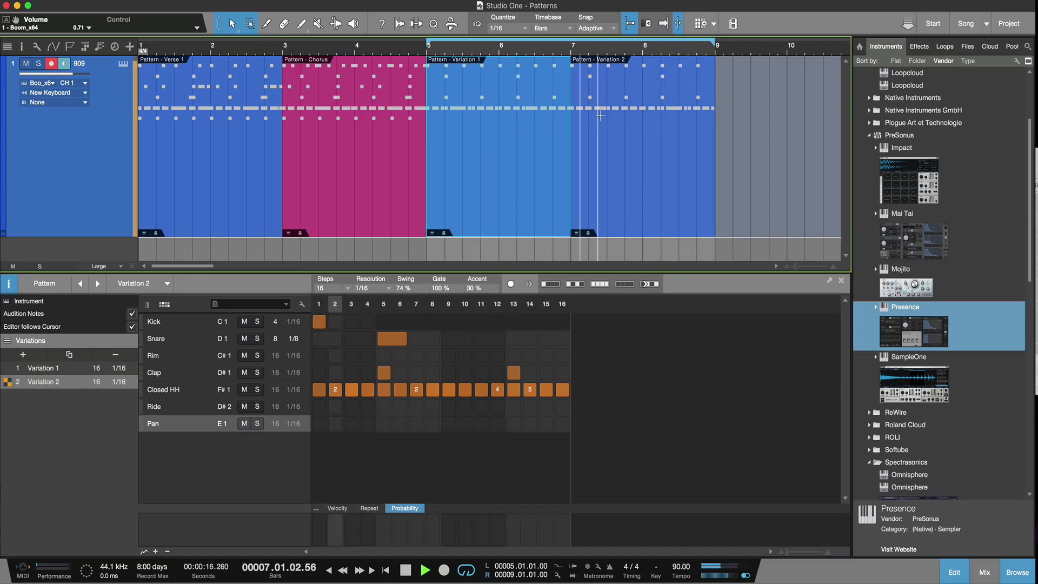
{"action": "key", "text": "space"}
{"action": "key", "text": "f"}
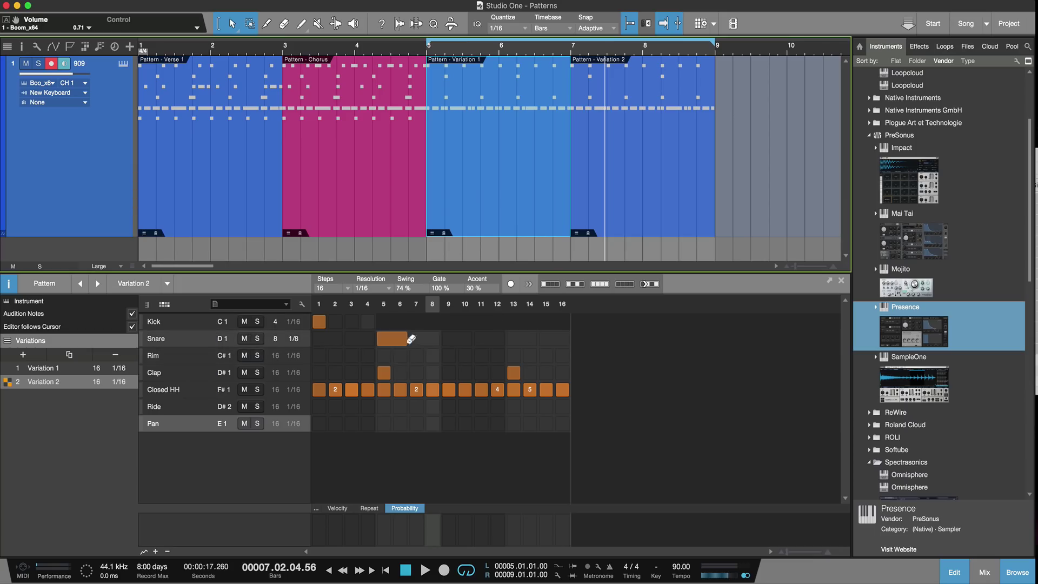
{"action": "left_click", "coordinate": [367, 321]}
{"action": "key", "text": "space"}
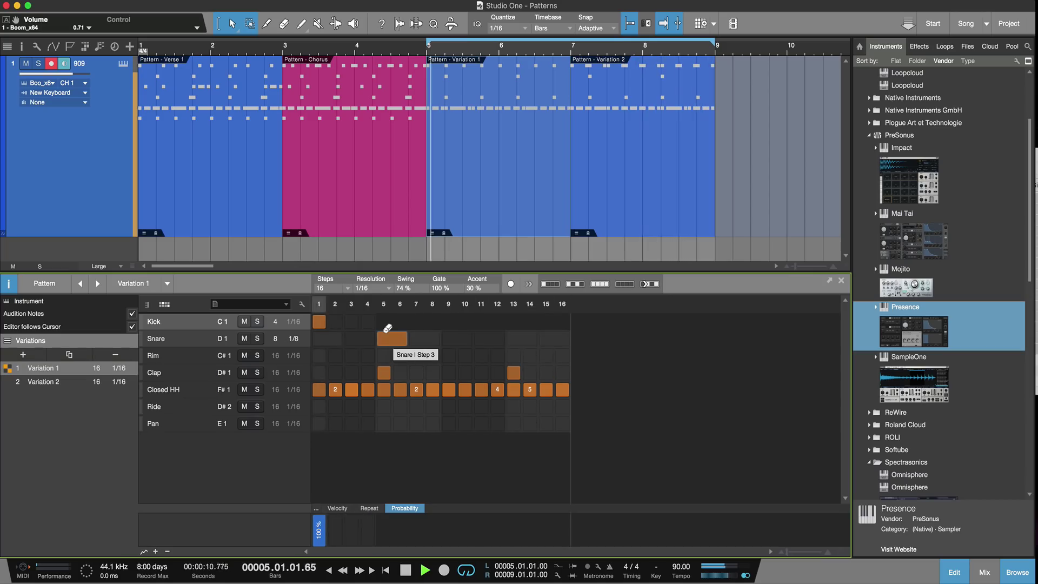
{"action": "key", "text": "p"}
{"action": "key", "text": "space"}
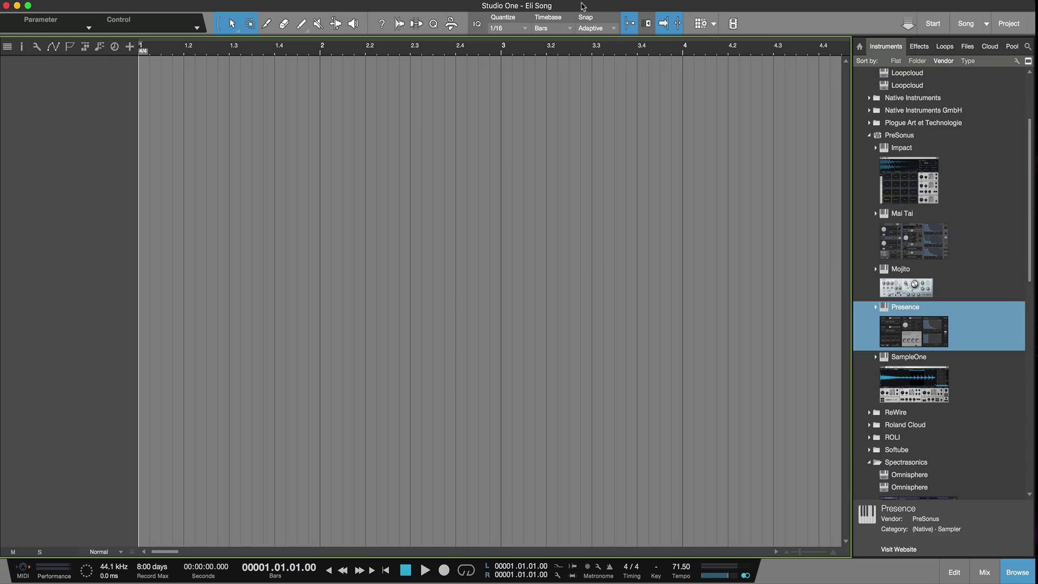
Import Jam_041718_MR_AAF Export.AAF from its export folder into Studio One and close the Finder window.
{"action": "key", "text": "super+o"}
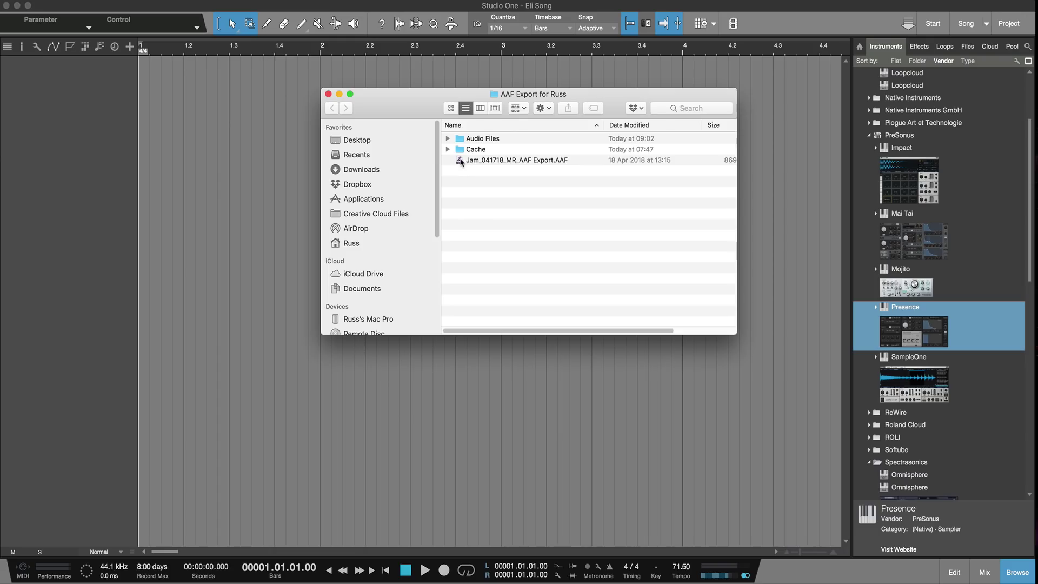
{"action": "left_click_drag", "start_coordinate": [460, 161], "coordinate": [528, 383]}
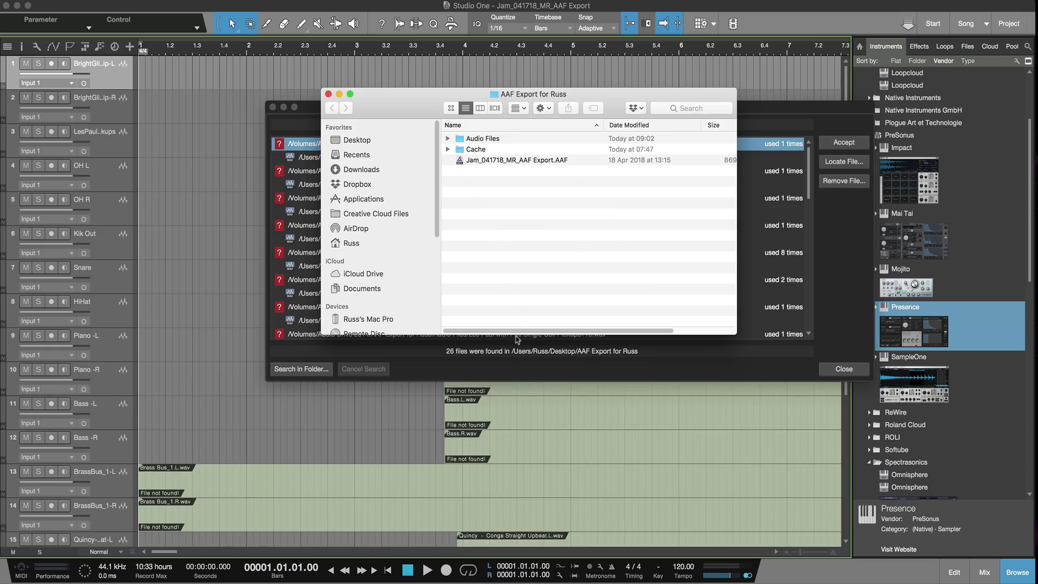
{"action": "left_click", "coordinate": [328, 95]}
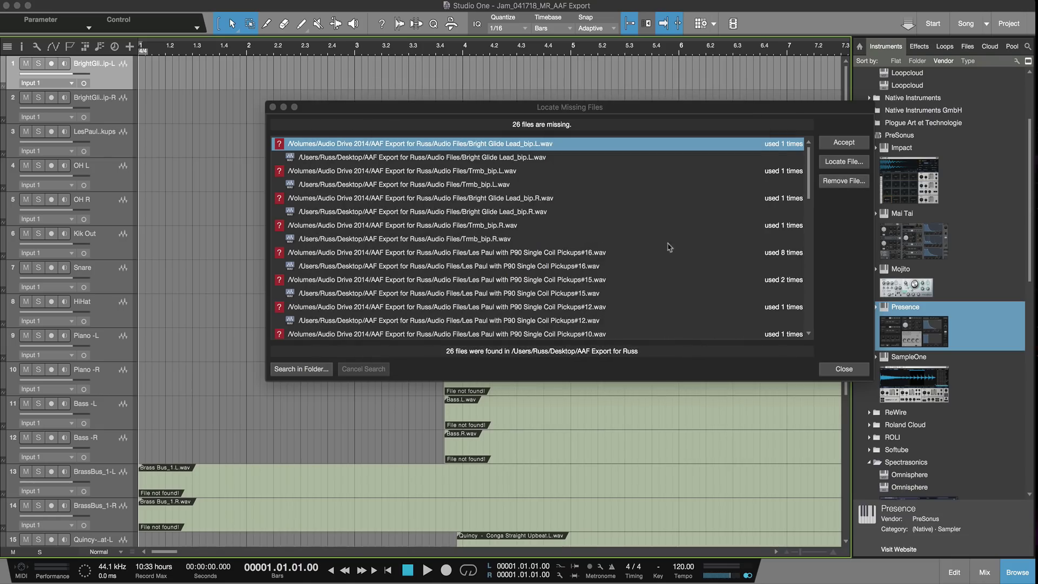
Select all entries in the missing files list, search the Audio Files folder for them and accept the located files.
{"action": "scroll", "coordinate": [648, 281], "scroll_direction": "down", "scroll_amount": 15}
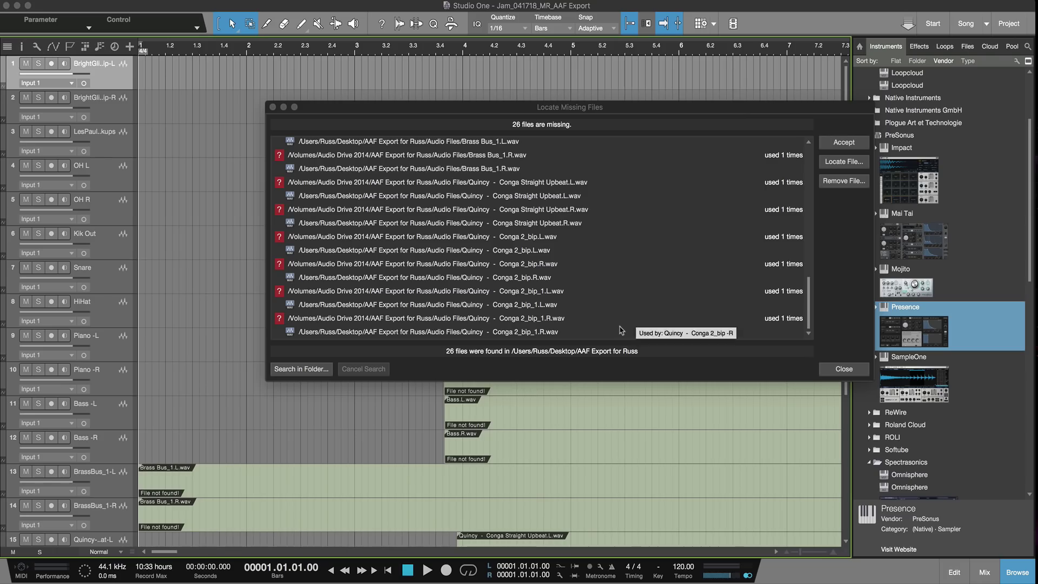
{"action": "key", "text": "super+a"}
{"action": "left_click", "coordinate": [329, 370]}
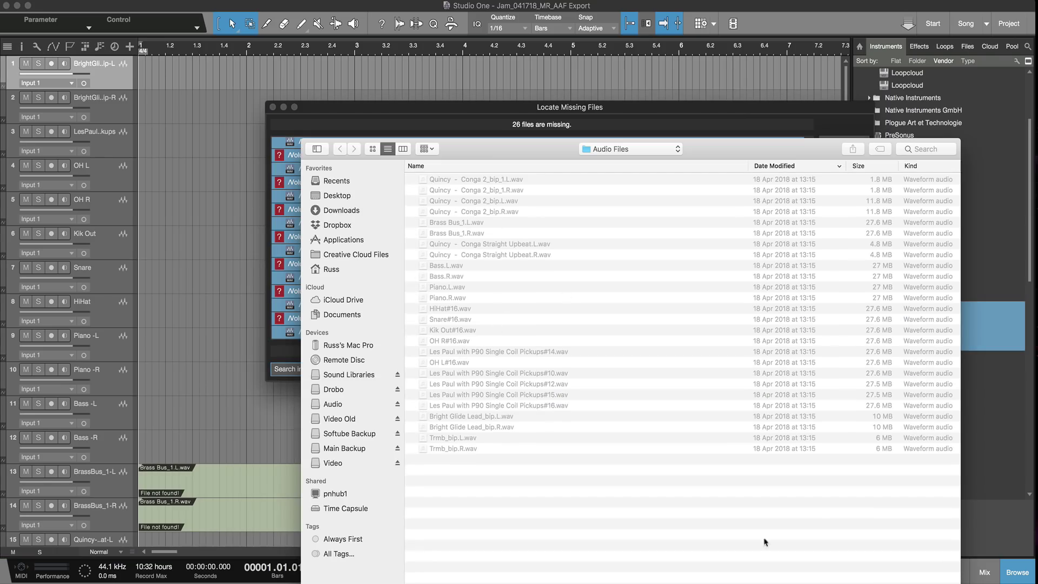
{"action": "key", "text": "Return"}
{"action": "left_click", "coordinate": [835, 140]}
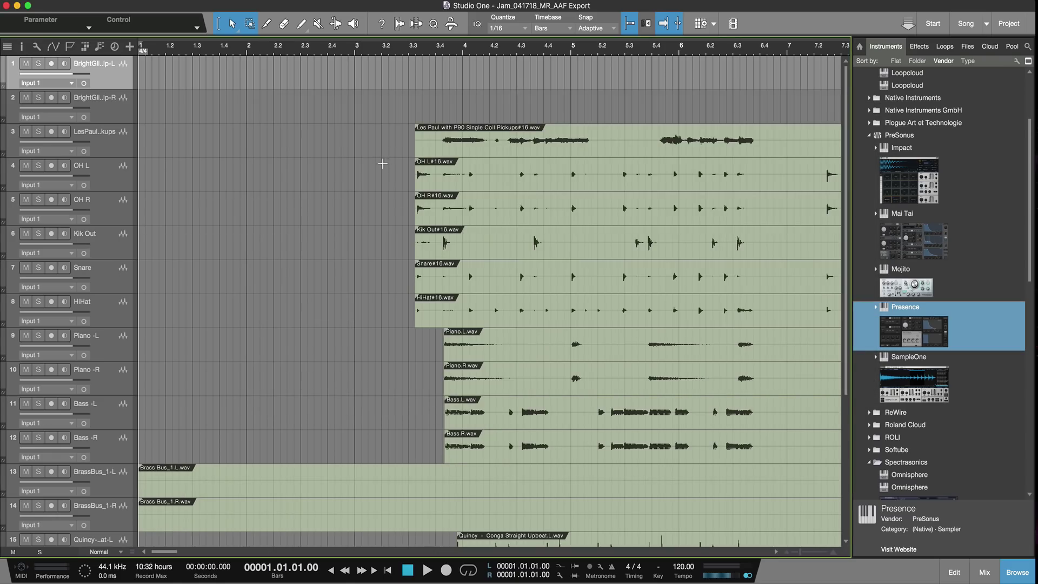
Choose AAF File (.aaf) as the format for saving the song under a new name, and close the dialog without saving.
{"action": "key", "text": "z"}
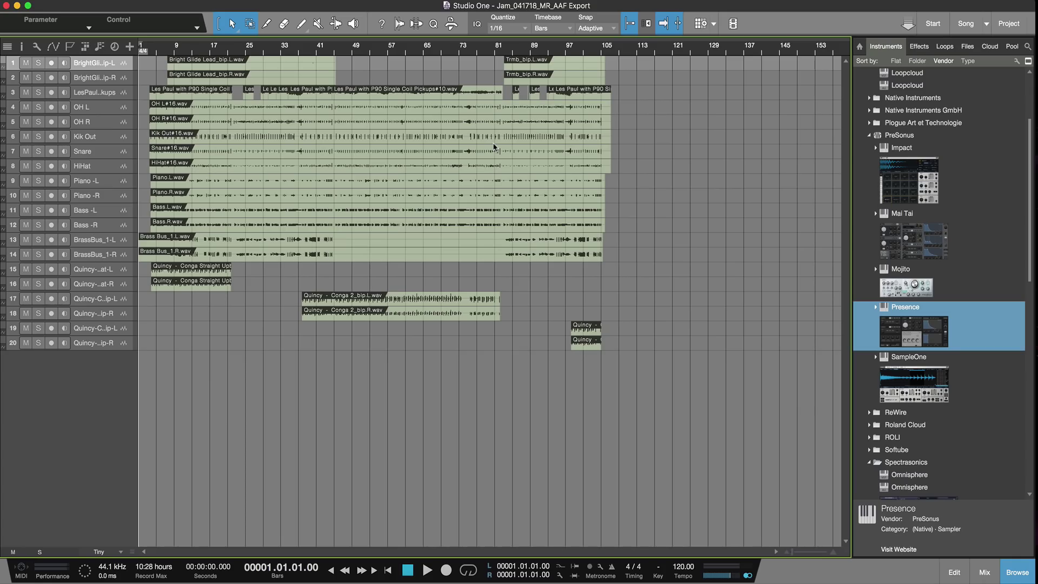
{"action": "key", "text": "ctrl+super+f"}
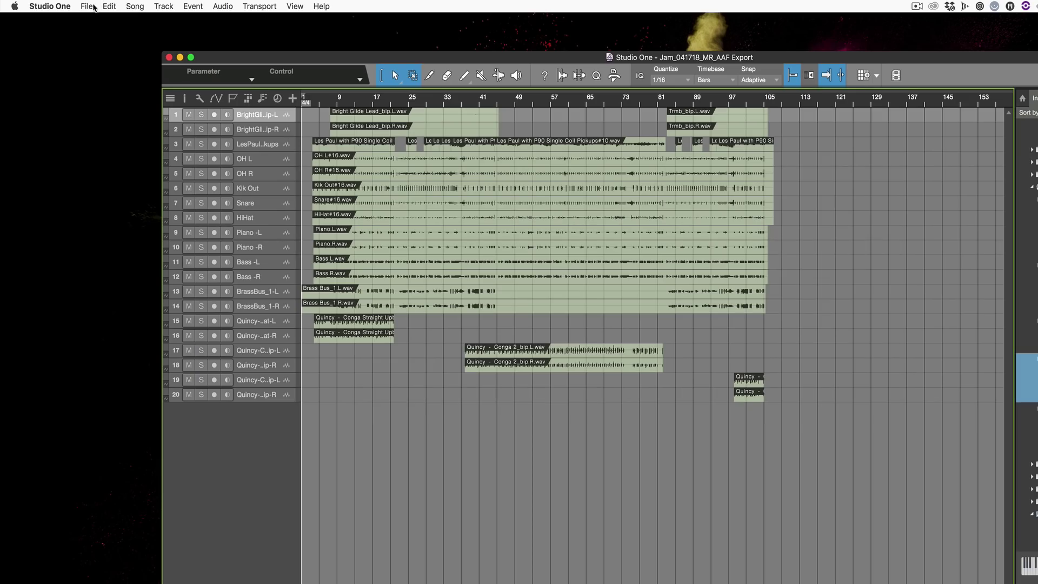
{"action": "left_click", "coordinate": [93, 7]}
{"action": "left_click", "coordinate": [108, 130]}
{"action": "left_click", "coordinate": [696, 414]}
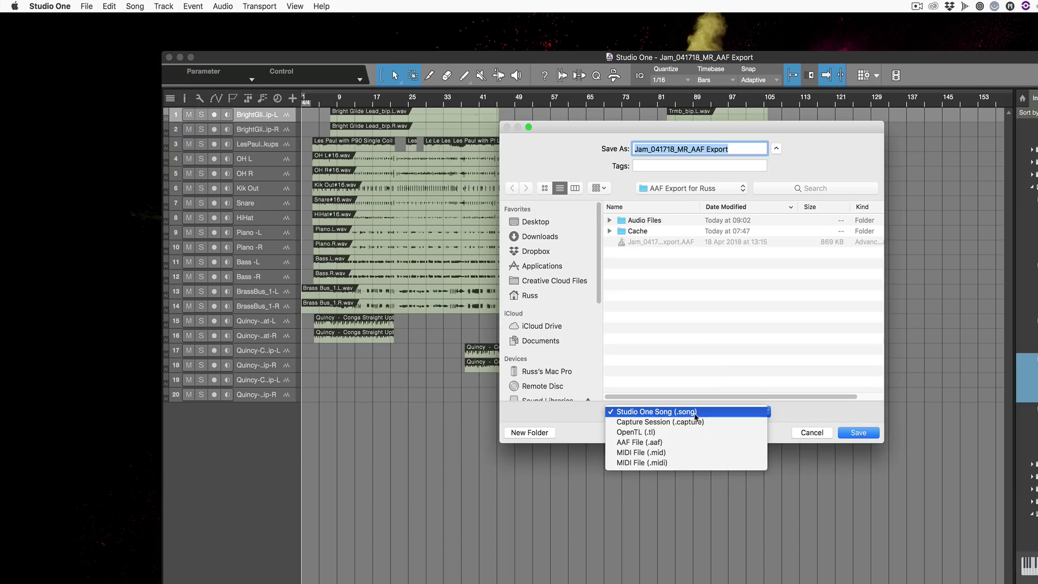
{"action": "left_click", "coordinate": [687, 442]}
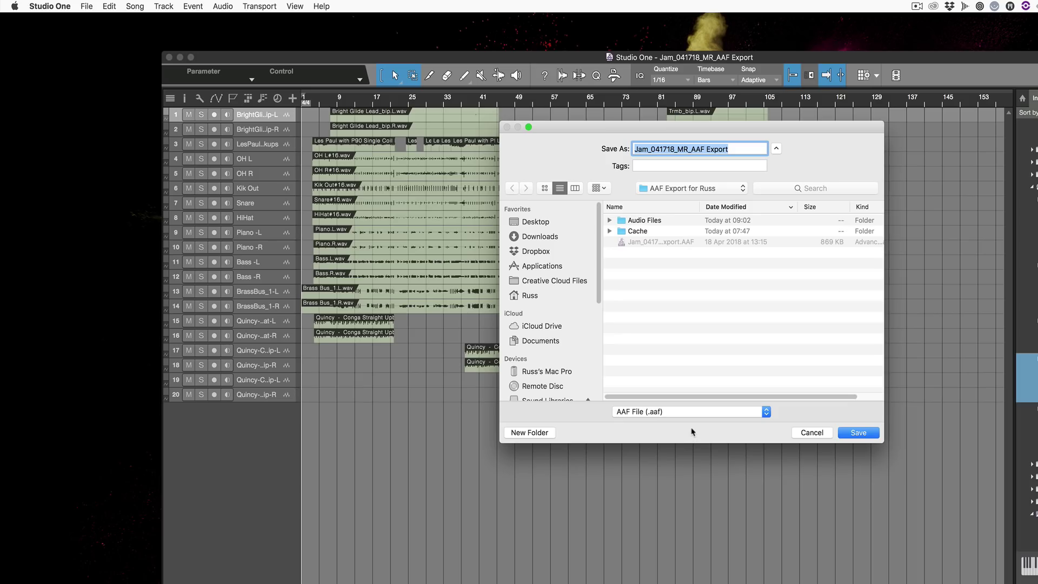
{"action": "left_click", "coordinate": [819, 435]}
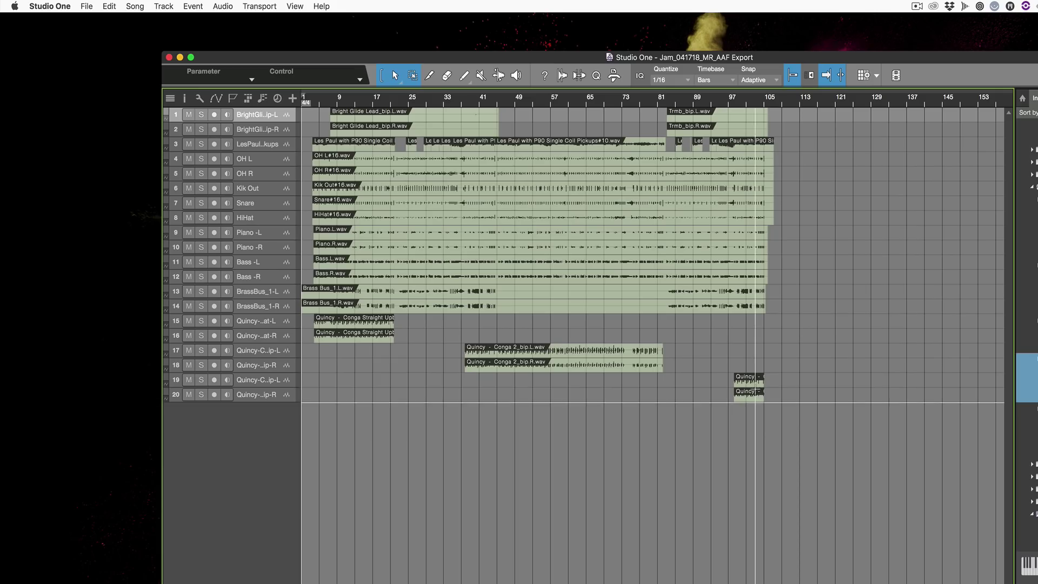
Create a new song named Import and load a saved song's tracks for importing song data.
{"action": "key", "text": "super+n"}
{"action": "key", "text": "Return"}
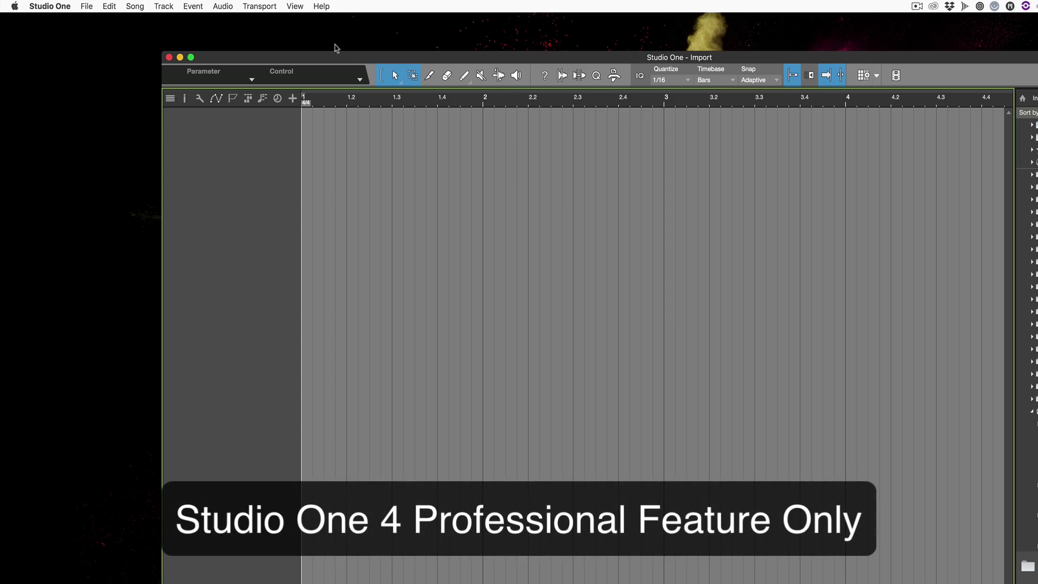
{"action": "left_click", "coordinate": [141, 5]}
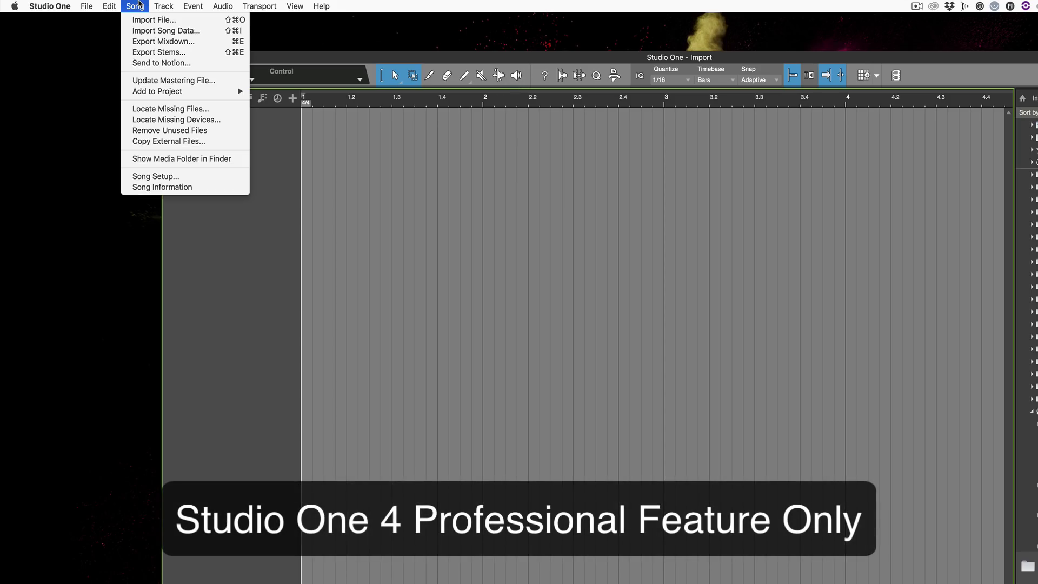
{"action": "left_click", "coordinate": [162, 31]}
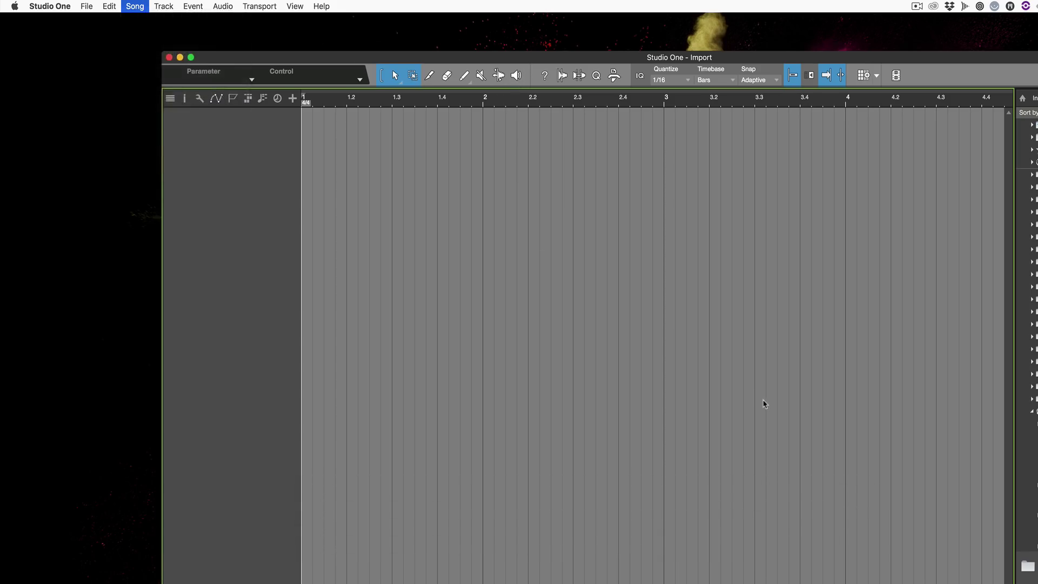
{"action": "key", "text": "Return"}
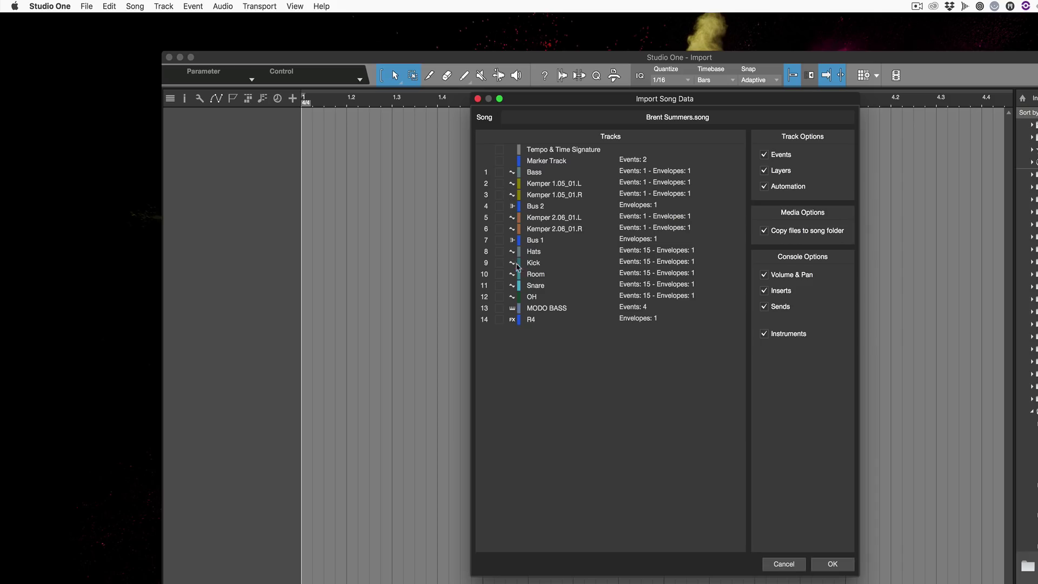
Import the Hats, Kick, Room, Snare, OH and R4 tracks from the loaded song.
{"action": "left_click", "coordinate": [499, 251]}
{"action": "left_click", "coordinate": [499, 262]}
{"action": "left_click", "coordinate": [499, 274]}
{"action": "left_click", "coordinate": [499, 285]}
{"action": "left_click", "coordinate": [499, 297]}
{"action": "left_click", "coordinate": [499, 320]}
{"action": "left_click", "coordinate": [831, 565]}
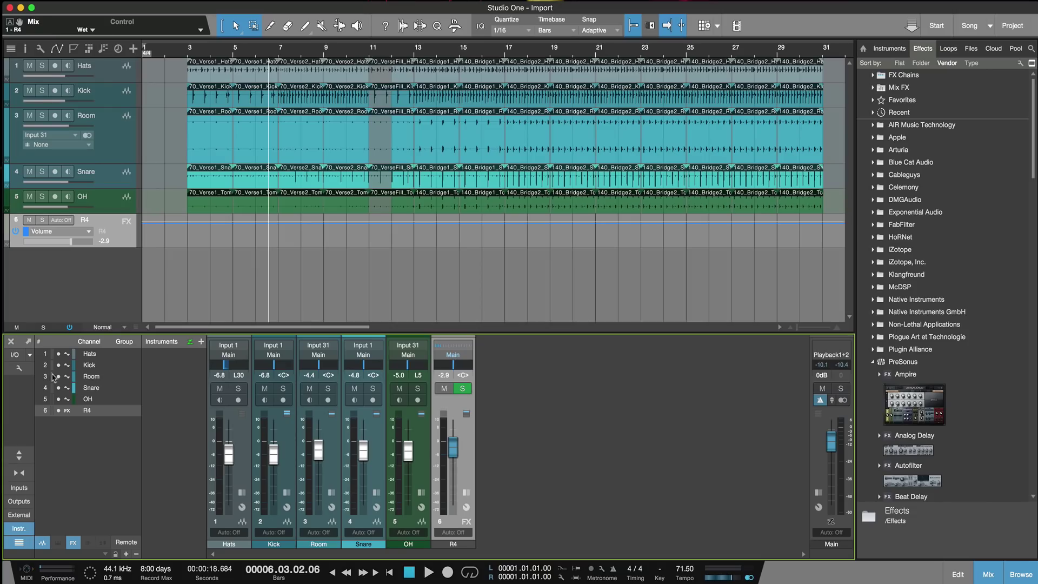
Show channel notes in the console and add the note "Use hall" to the R4 channel.
{"action": "left_click", "coordinate": [20, 368]}
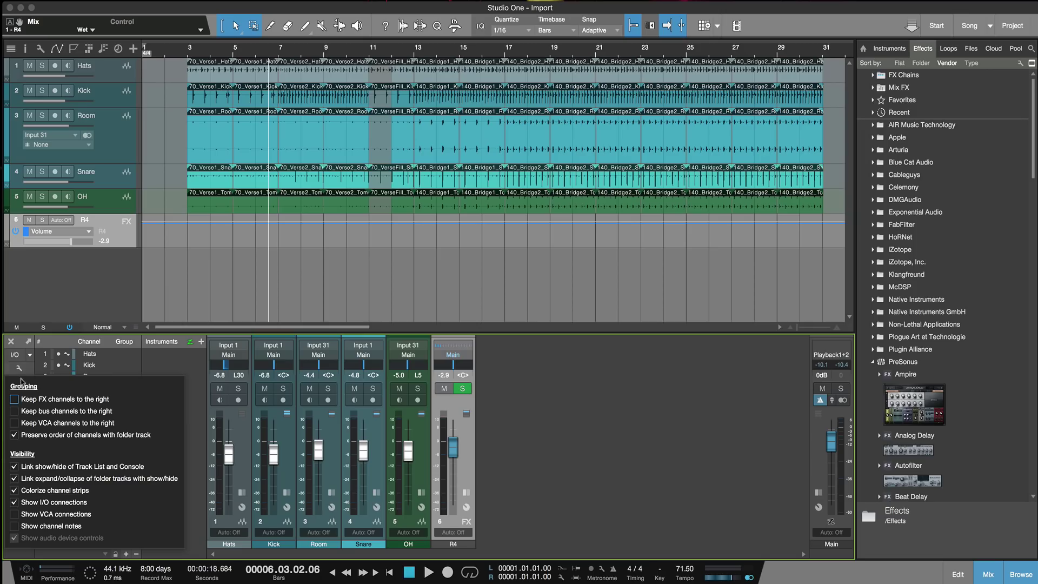
{"action": "left_click", "coordinate": [16, 526]}
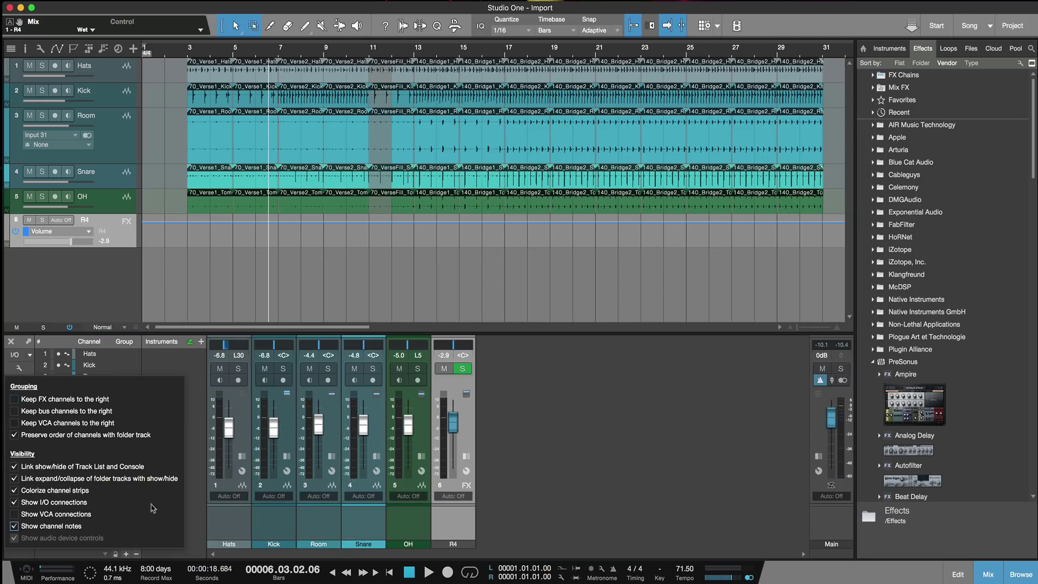
{"action": "left_click", "coordinate": [462, 522]}
{"action": "key", "text": "BackSpace"}
{"action": "type", "text": "Use hall"}
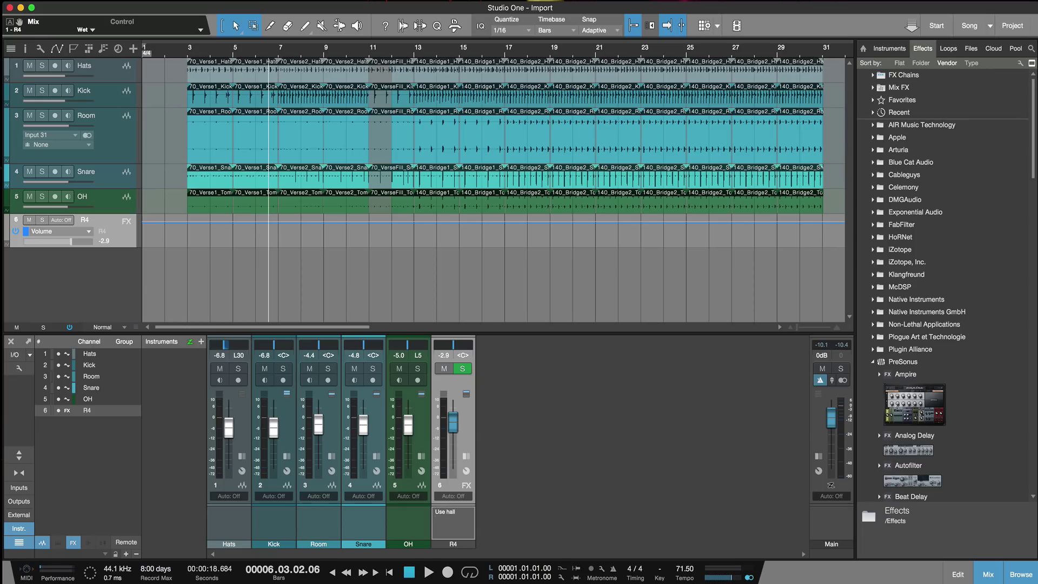
{"action": "left_click", "coordinate": [411, 522]}
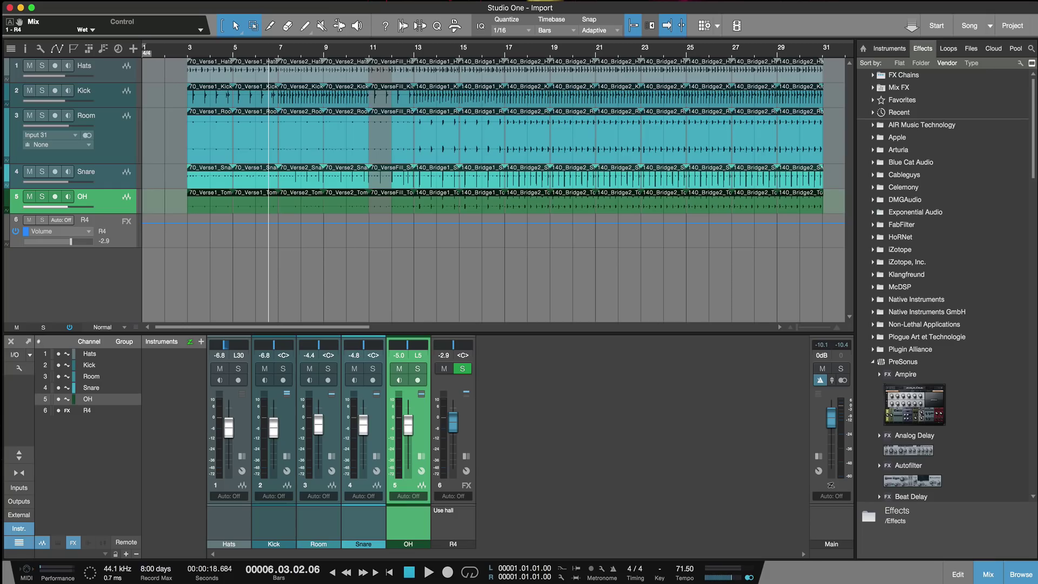
Set the background saturation to -76% and luminance to -2% in the appearance preferences, and accept the changes.
{"action": "key", "text": "super+comma"}
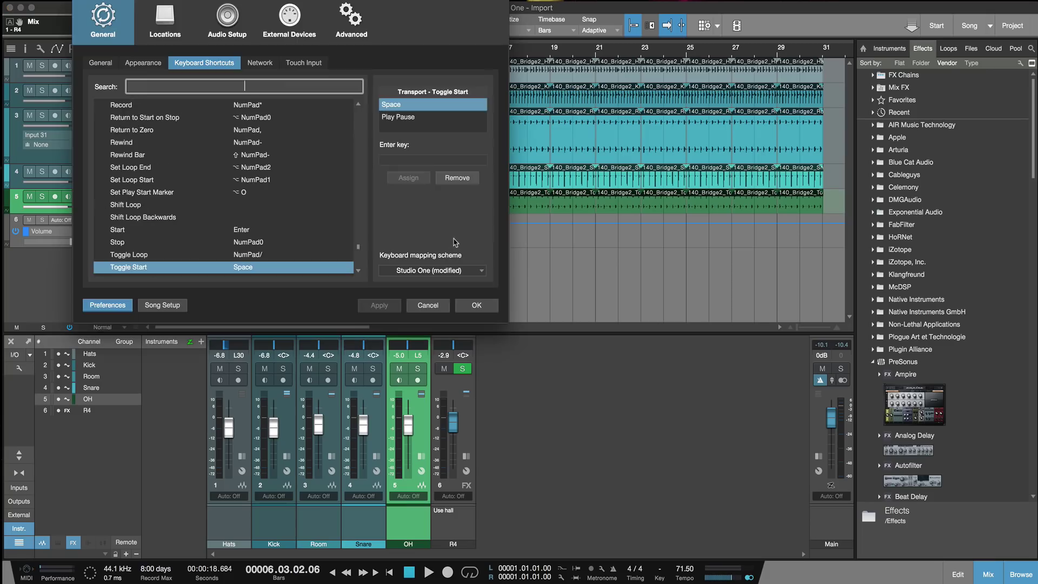
{"action": "left_click", "coordinate": [143, 62]}
{"action": "left_click_drag", "start_coordinate": [298, 41], "coordinate": [648, 157]}
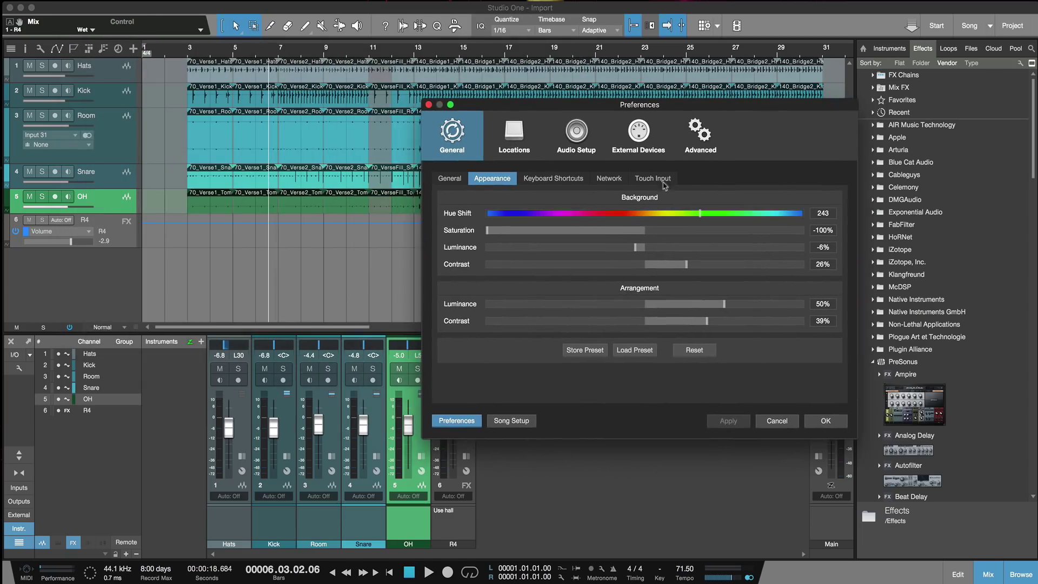
{"action": "left_click_drag", "start_coordinate": [636, 249], "coordinate": [739, 248]}
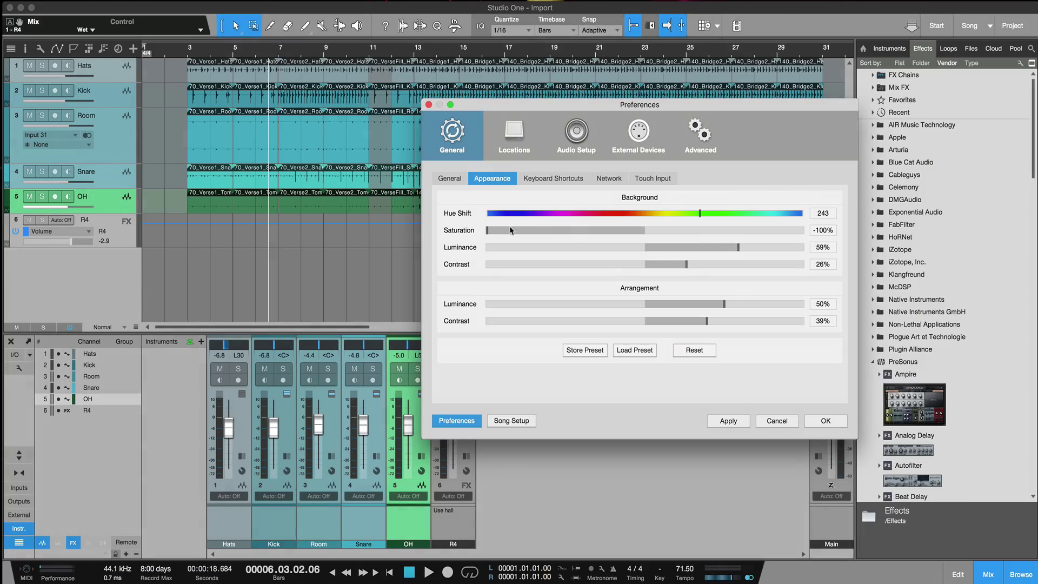
{"action": "mouse_move", "coordinate": [537, 237]}
{"action": "left_mouse_down"}
{"action": "mouse_move", "coordinate": [762, 230]}
{"action": "mouse_move", "coordinate": [524, 232]}
{"action": "left_mouse_up"}
{"action": "left_click", "coordinate": [633, 247]}
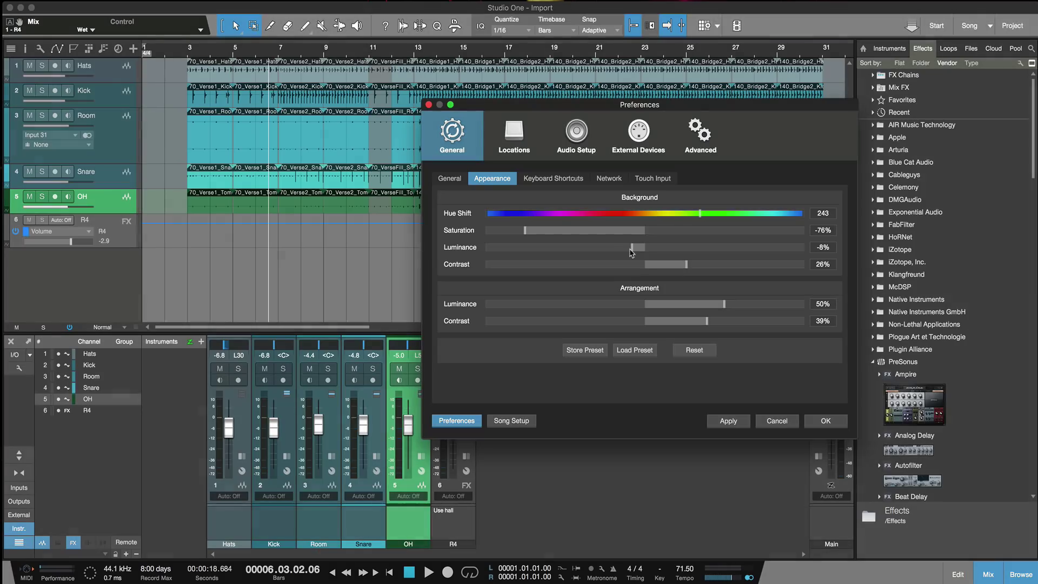
{"action": "left_click_drag", "start_coordinate": [630, 251], "coordinate": [640, 253]}
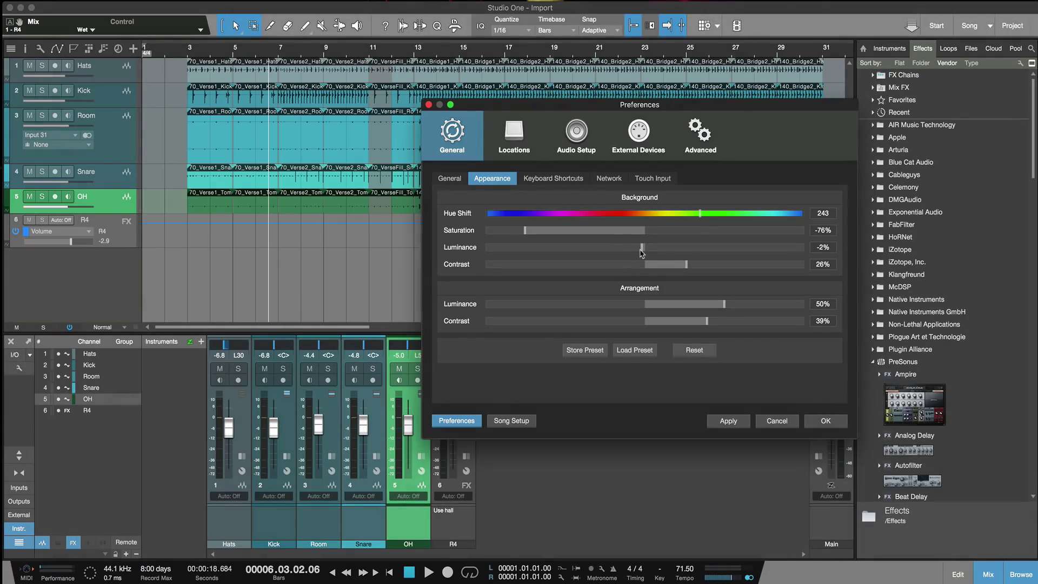
{"action": "left_click", "coordinate": [818, 422]}
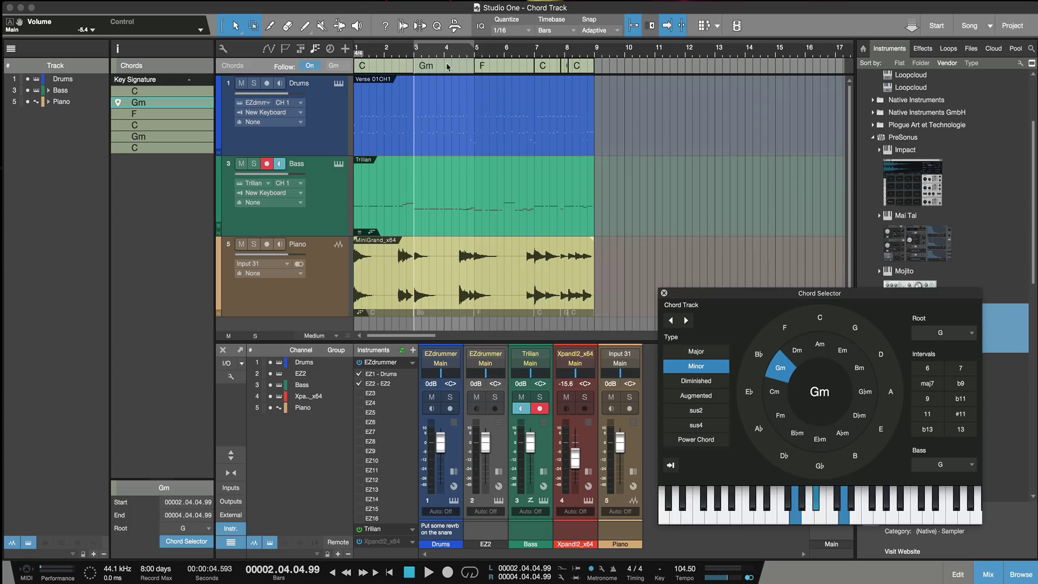